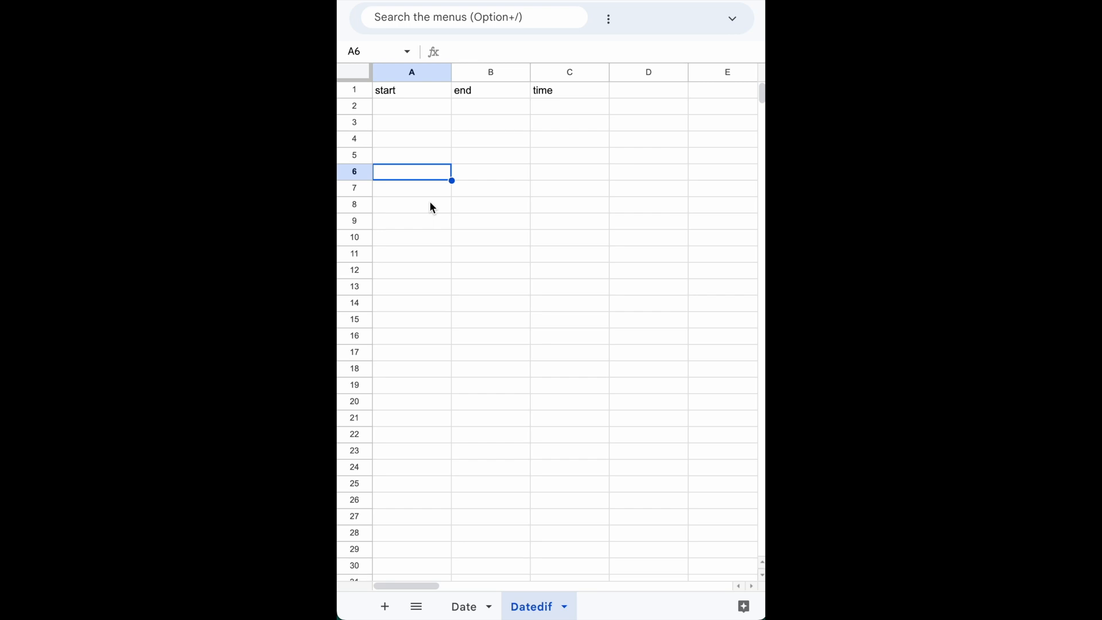
# Enter the start date 01/01/2010 in cell A2.
pyautogui.press('Up')
pyautogui.press('Up')
pyautogui.press('Up')
pyautogui.press('Up')
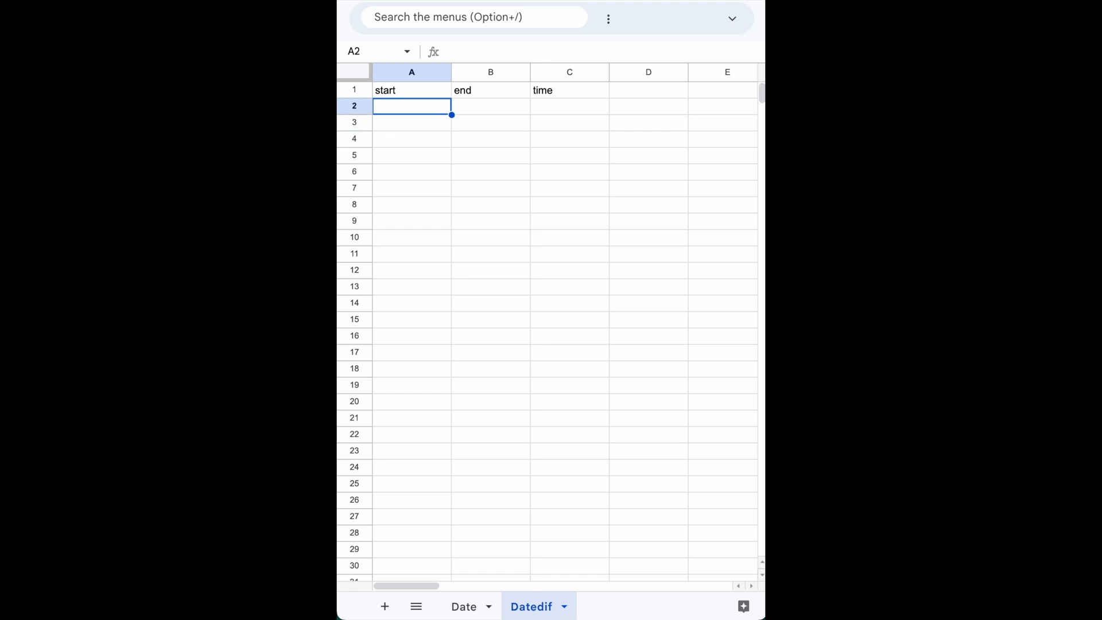
pyautogui.write('01/0')
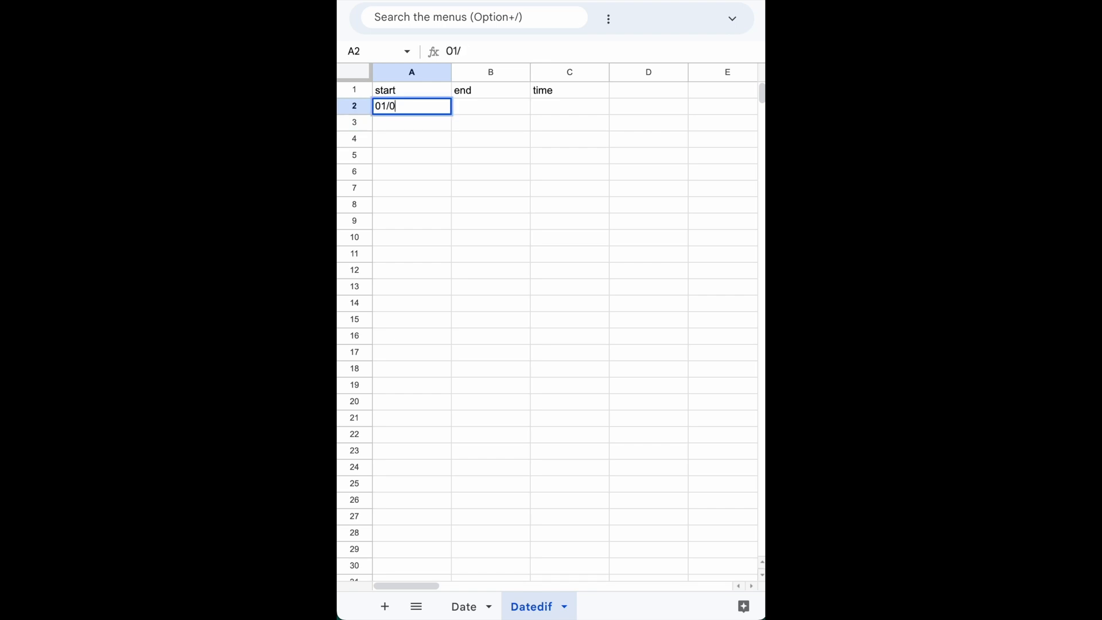
pyautogui.write('1/2010')
pyautogui.press('Tab')
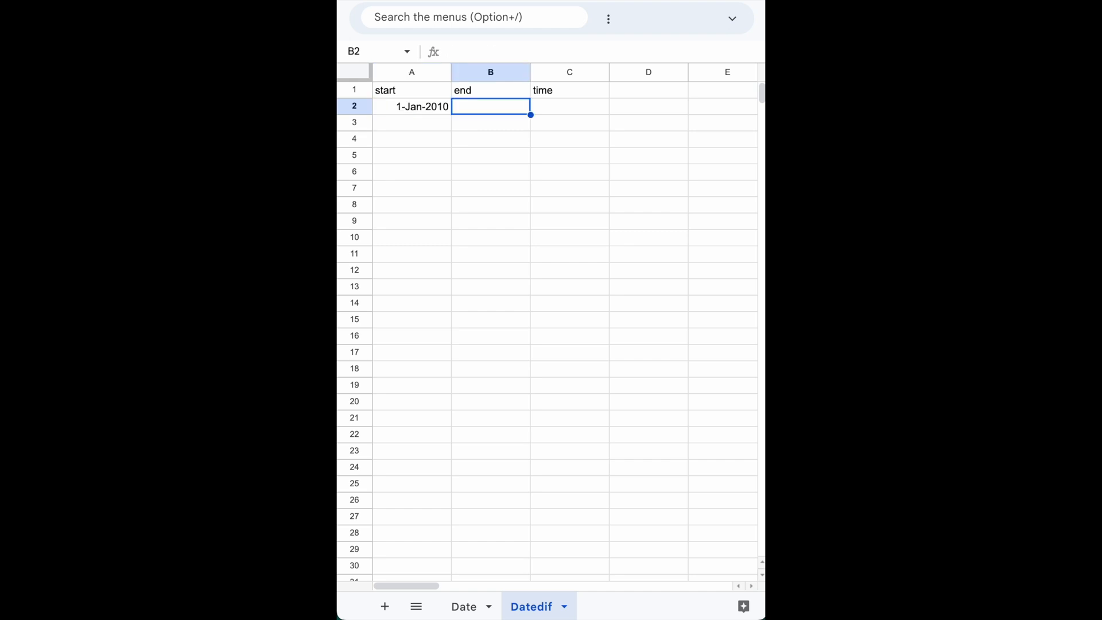
# Enter the end date 01/05/2010 in cell B2.
pyautogui.write('05')
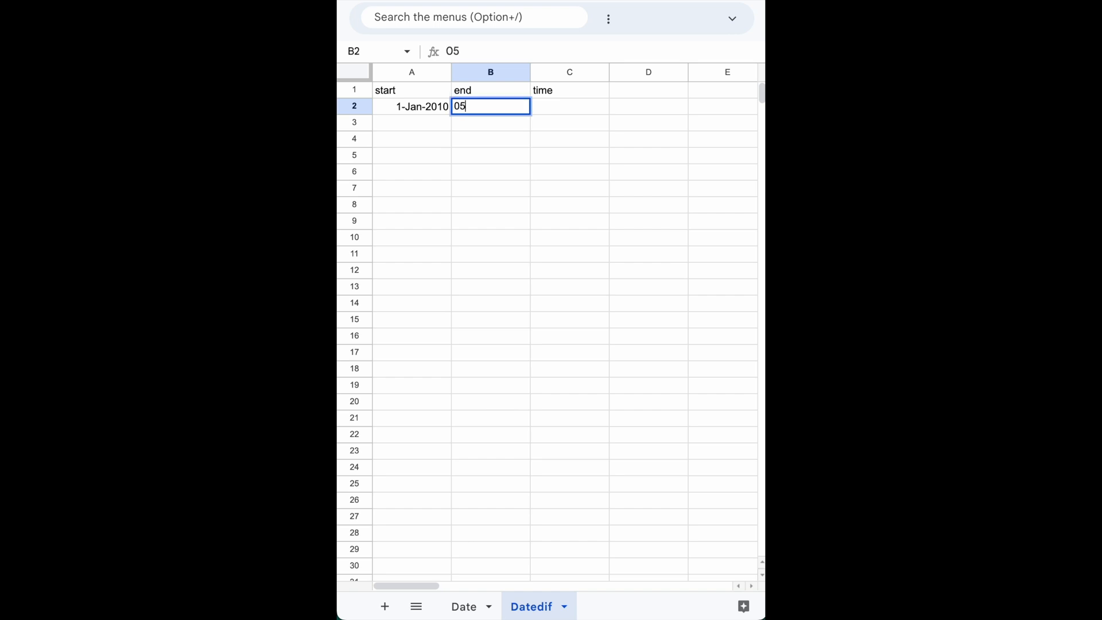
pyautogui.press('BackSpace')
pyautogui.press('BackSpace')
pyautogui.write('01/')
pyautogui.write('05')
pyautogui.write('/20')
pyautogui.write('10')
pyautogui.press('Return')
pyautogui.press('Up')
pyautogui.press('Right')
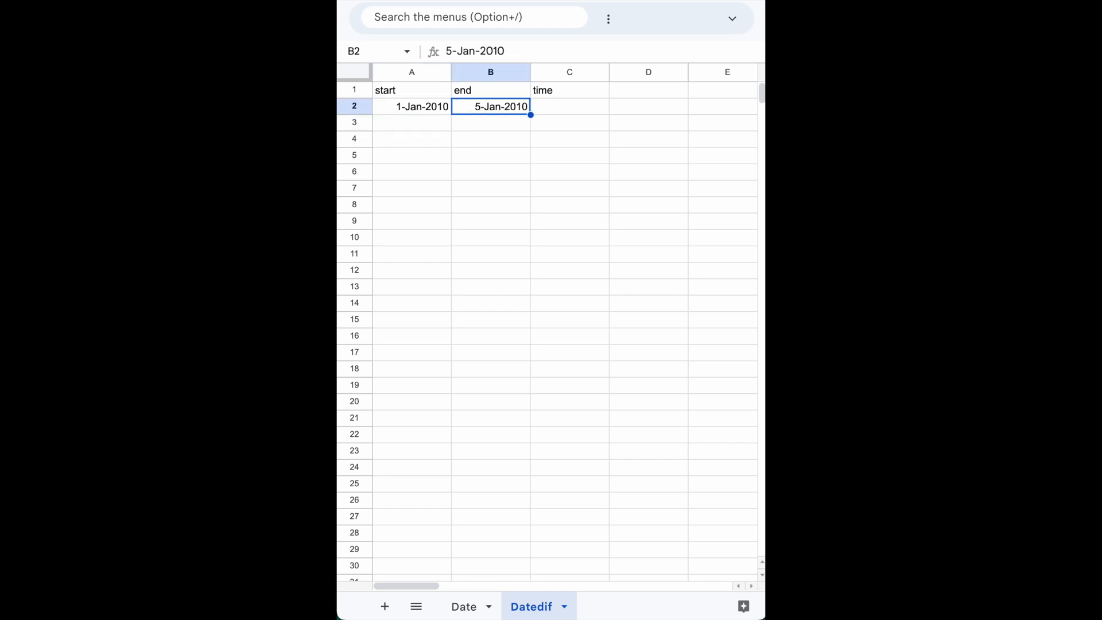
# Calculate the days between the start and end dates in cell C2 with =DATEDIF(A2,B2,"D").
pyautogui.press('Right')
pyautogui.write('=')
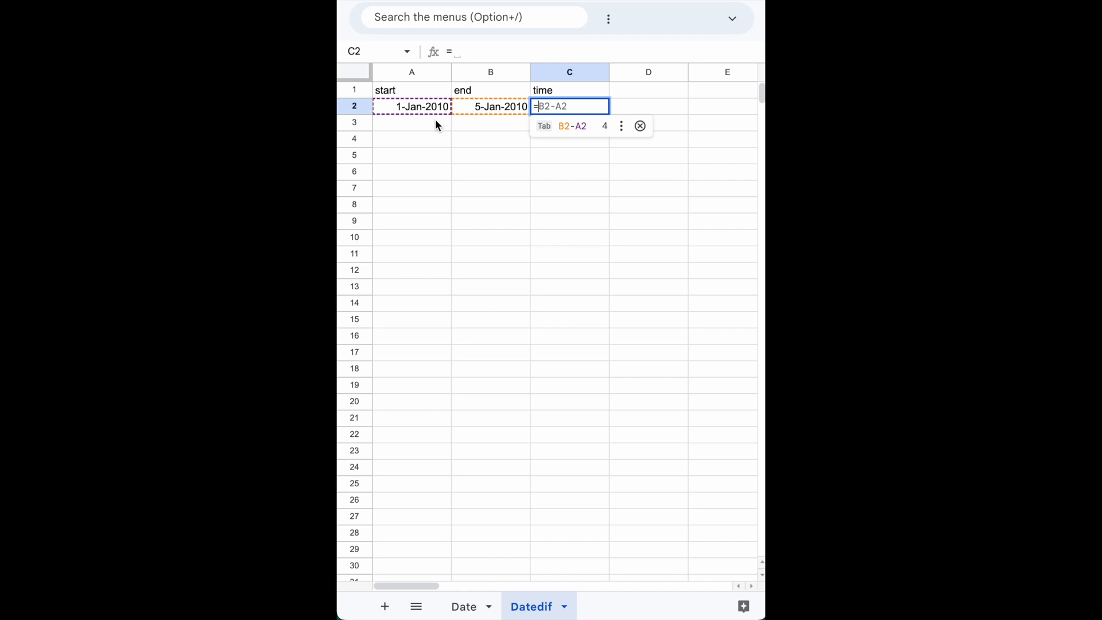
pyautogui.write('date')
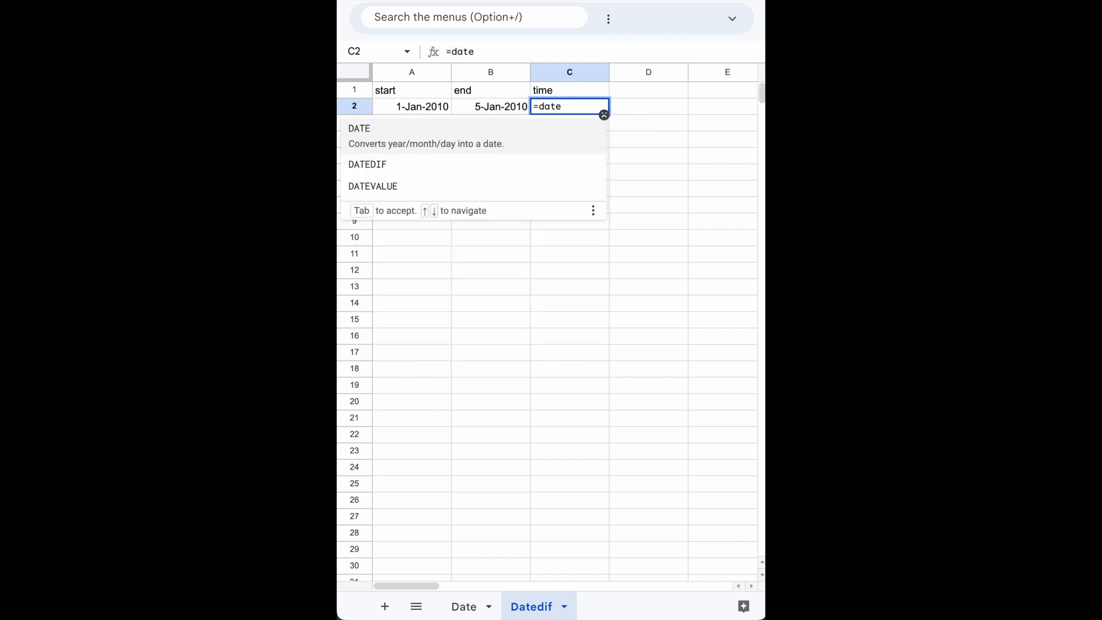
pyautogui.press('Down')
pyautogui.press('Tab')
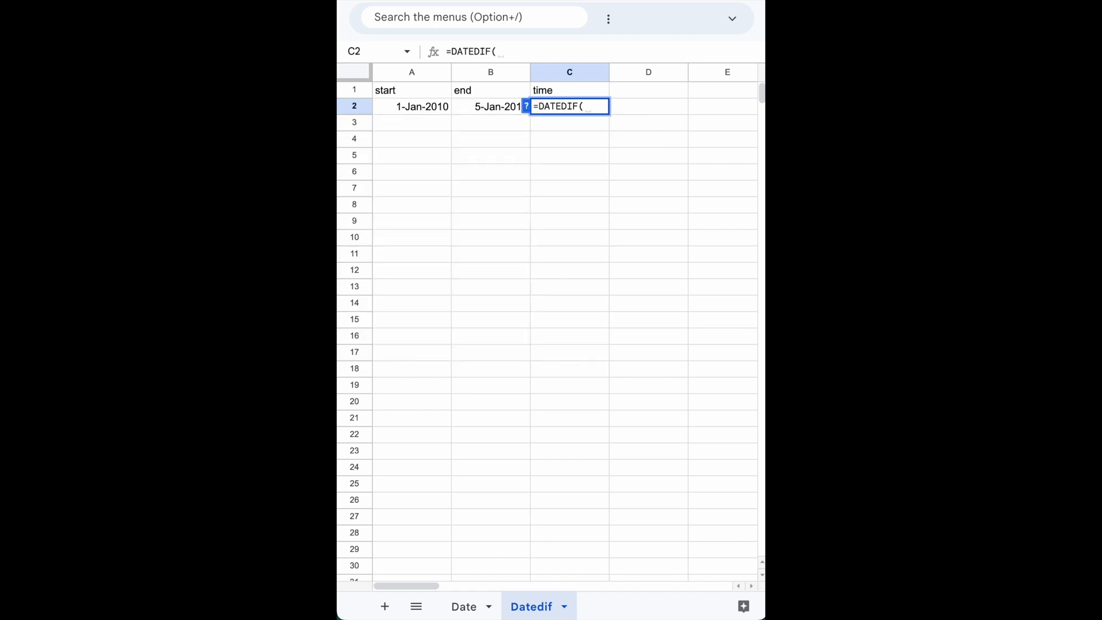
pyautogui.press('Left')
pyautogui.press('Left')
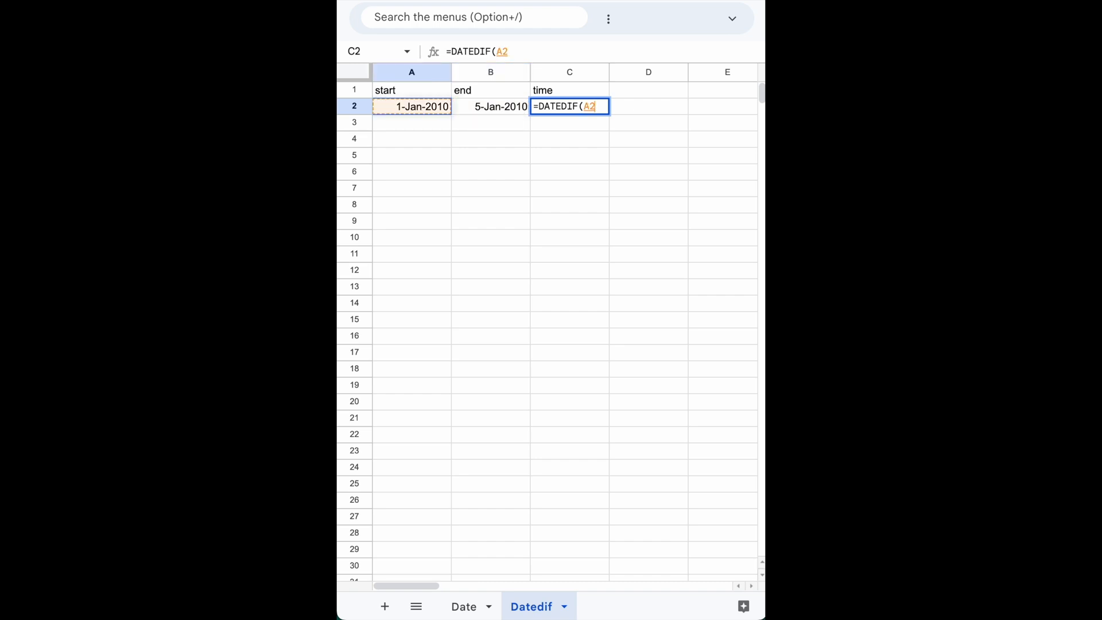
pyautogui.write(',')
pyautogui.press('Left')
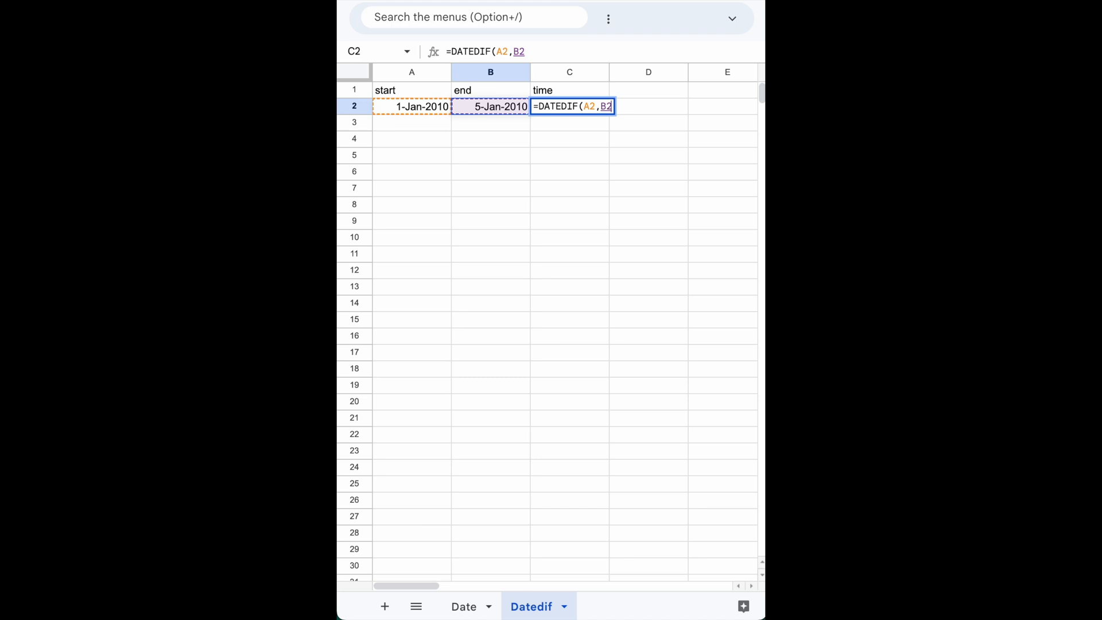
pyautogui.write(',')
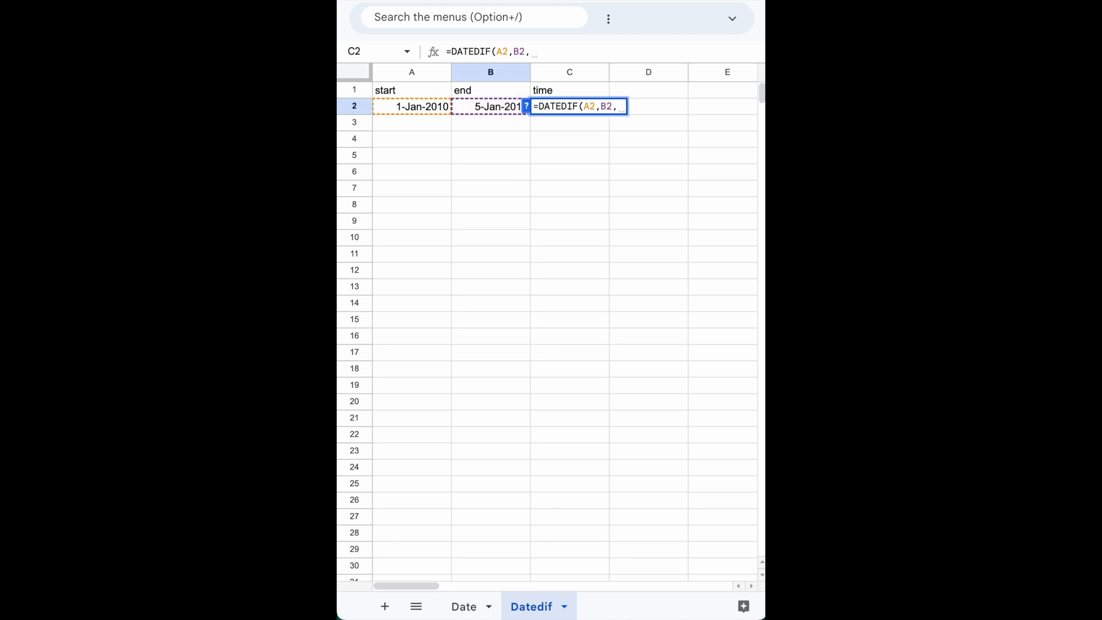
pyautogui.write('"D")')
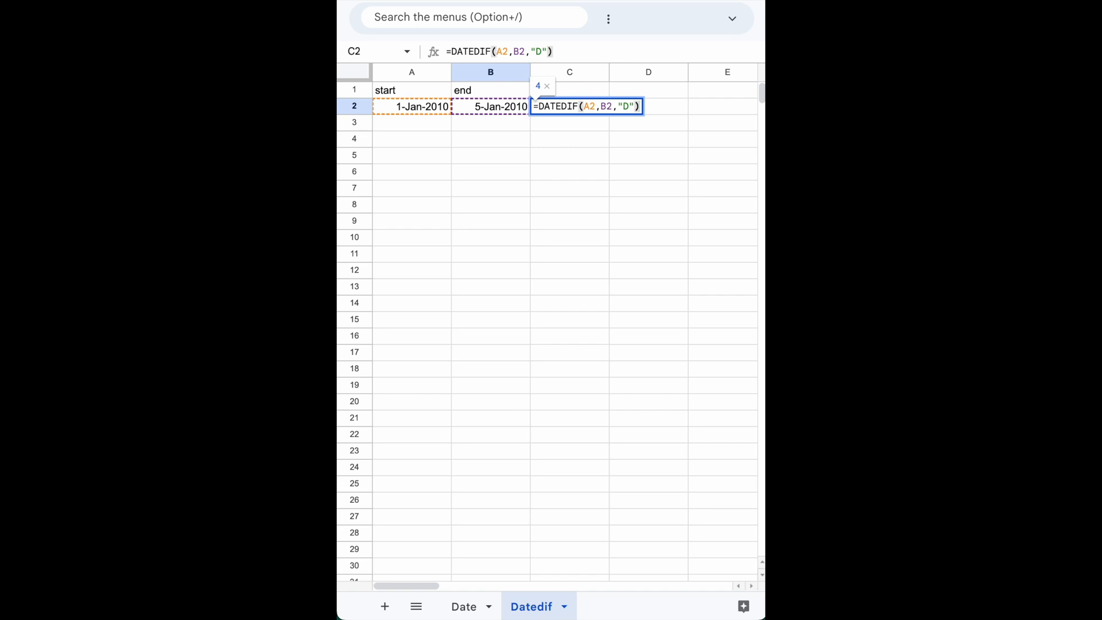
pyautogui.press('Return')
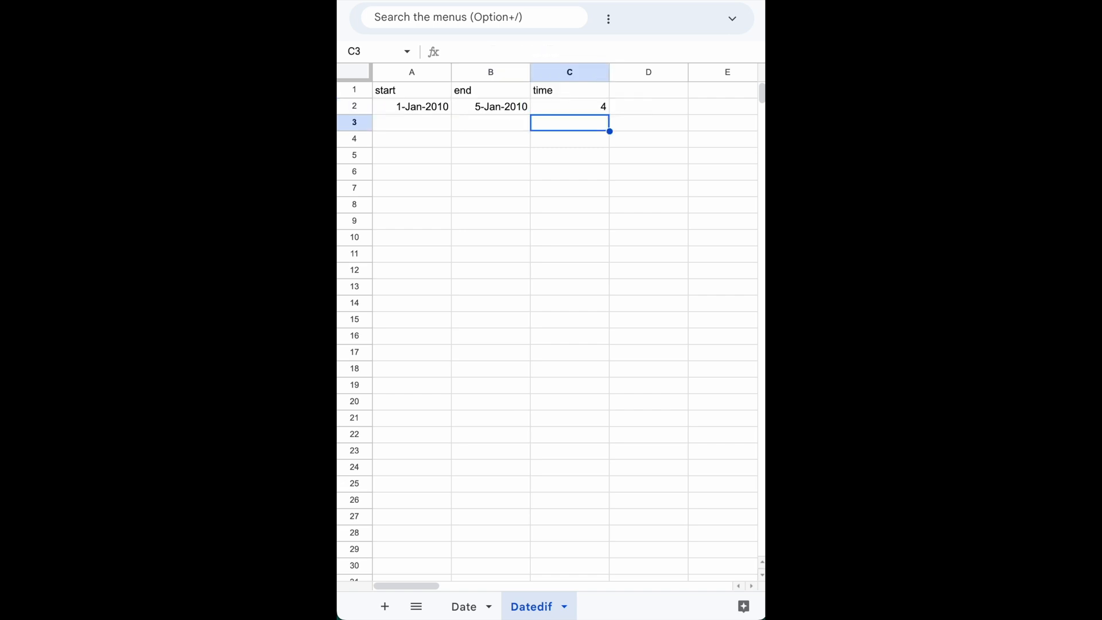
# Note the unit code "D", including its quotation marks, in cell D2 and its meaning, Days, in cell E2.
pyautogui.click(570, 107)
pyautogui.click(648, 107)
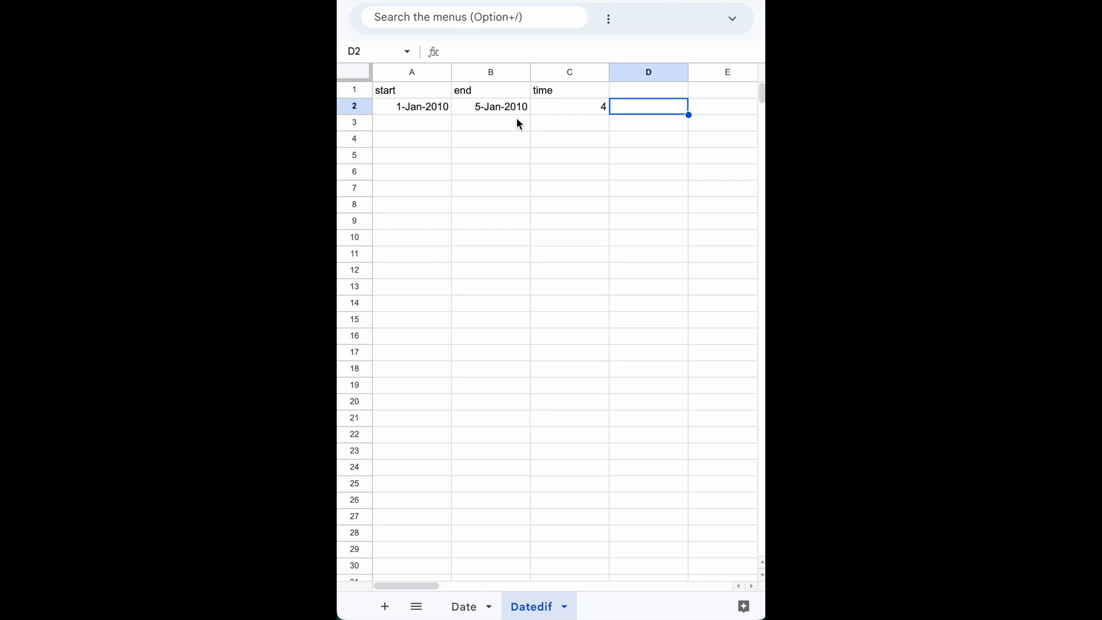
pyautogui.write('"')
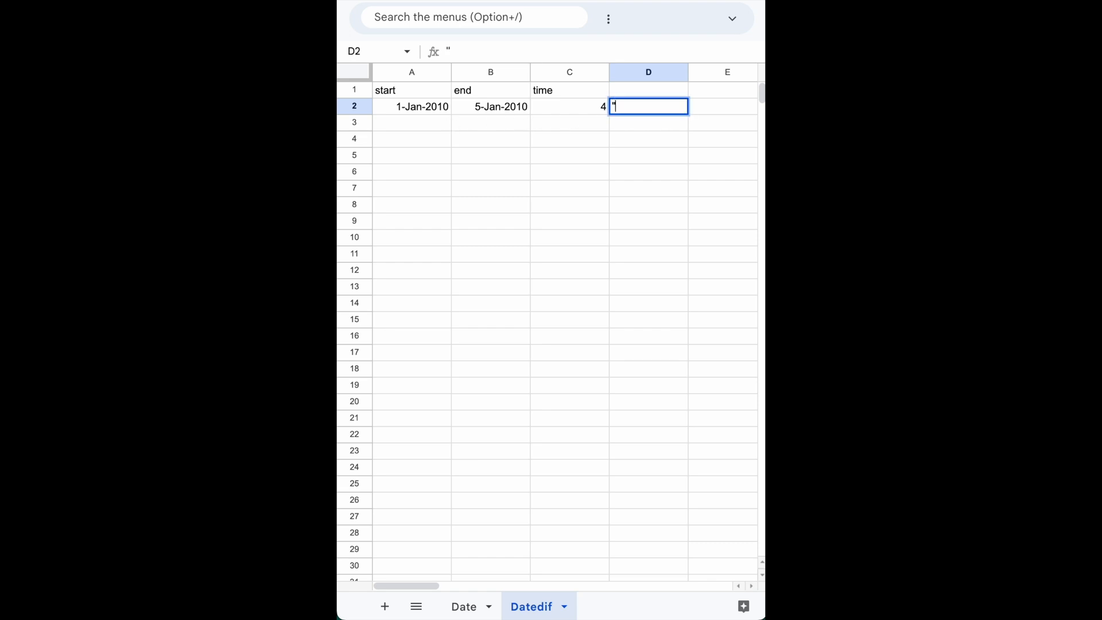
pyautogui.write('D"')
pyautogui.press('Tab')
pyautogui.write('Days')
pyautogui.press('Left')
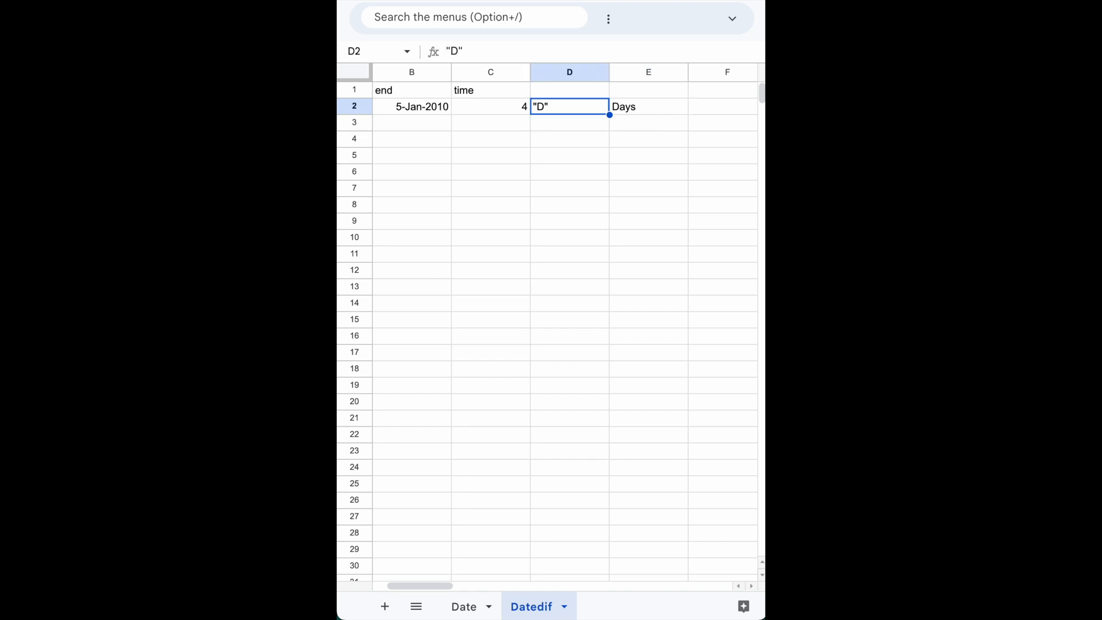
# Fill the range A2:D2 down into row 3.
pyautogui.press('Left')
pyautogui.press('Left')
pyautogui.press('Left')
pyautogui.press('Down')
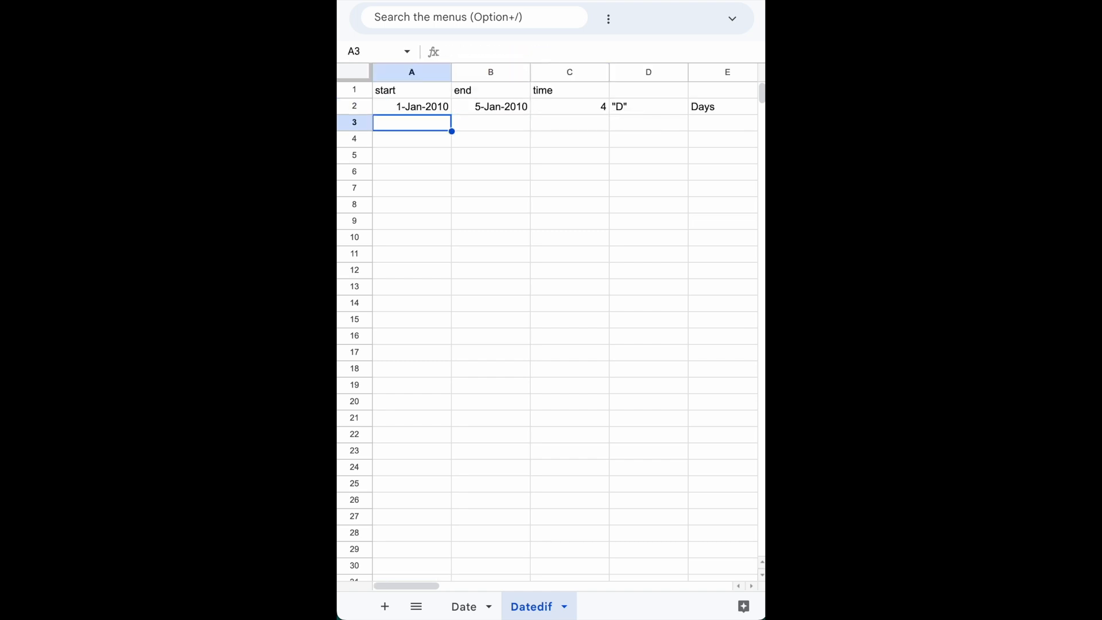
pyautogui.click(434, 109)
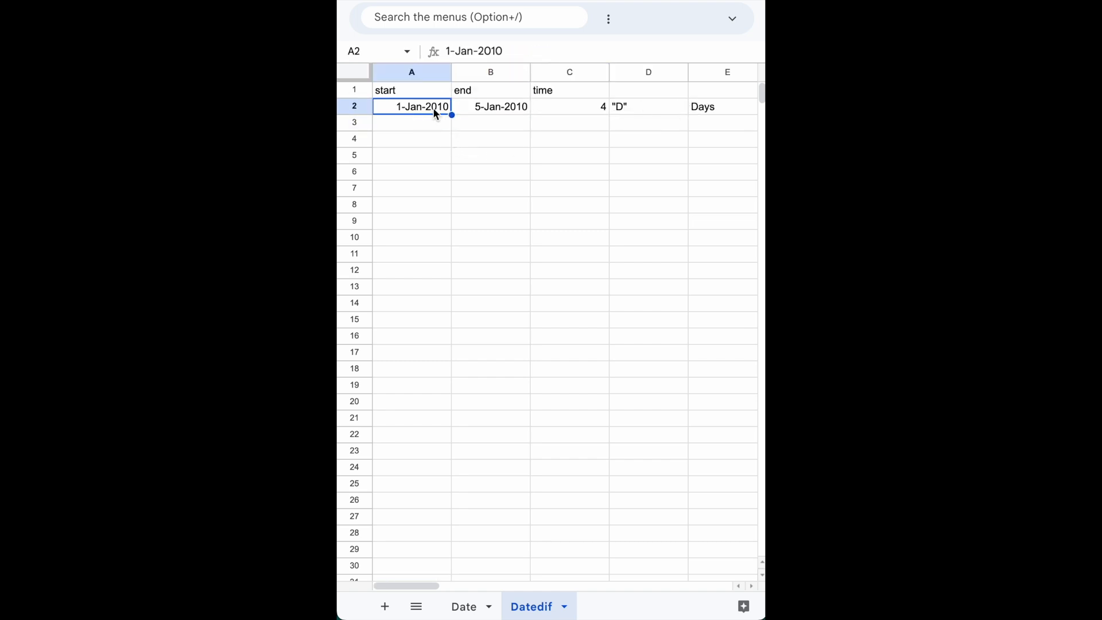
pyautogui.hotkey('shift', 'Right')
pyautogui.hotkey('shift', 'Right')
pyautogui.hotkey('shift', 'Right')
pyautogui.hotkey('shift', 'Left')
pyautogui.hotkey('shift', 'Right')
pyautogui.moveTo(688, 114); pyautogui.dragTo(690, 122)
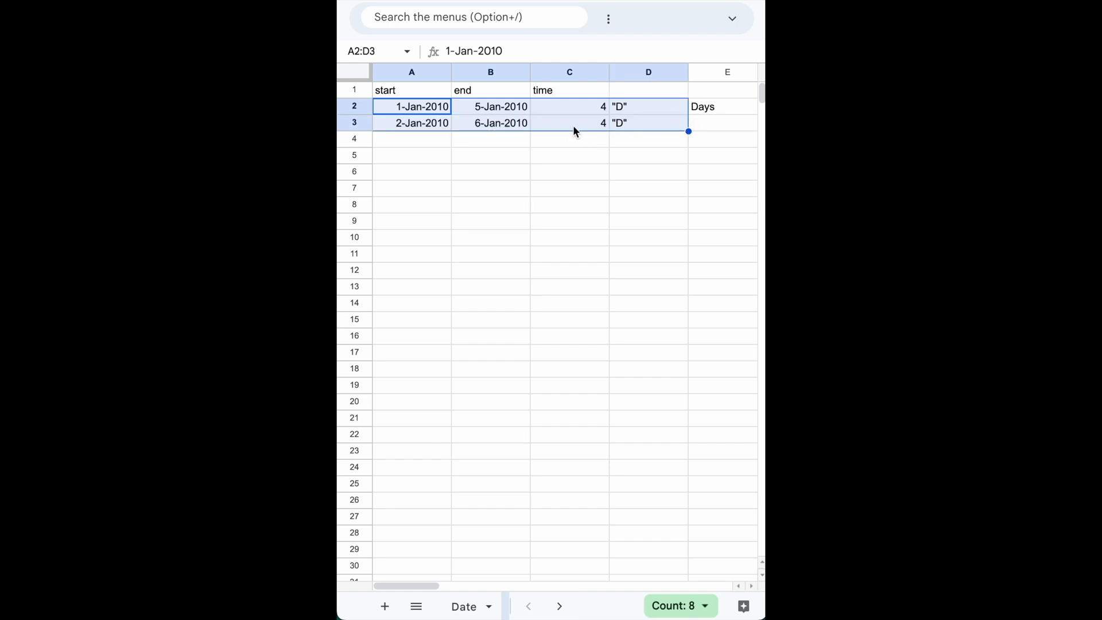
# Change the unit code in cell D3 to "M", keeping the quotation marks, and enter Months in cell E3.
pyautogui.click(541, 123)
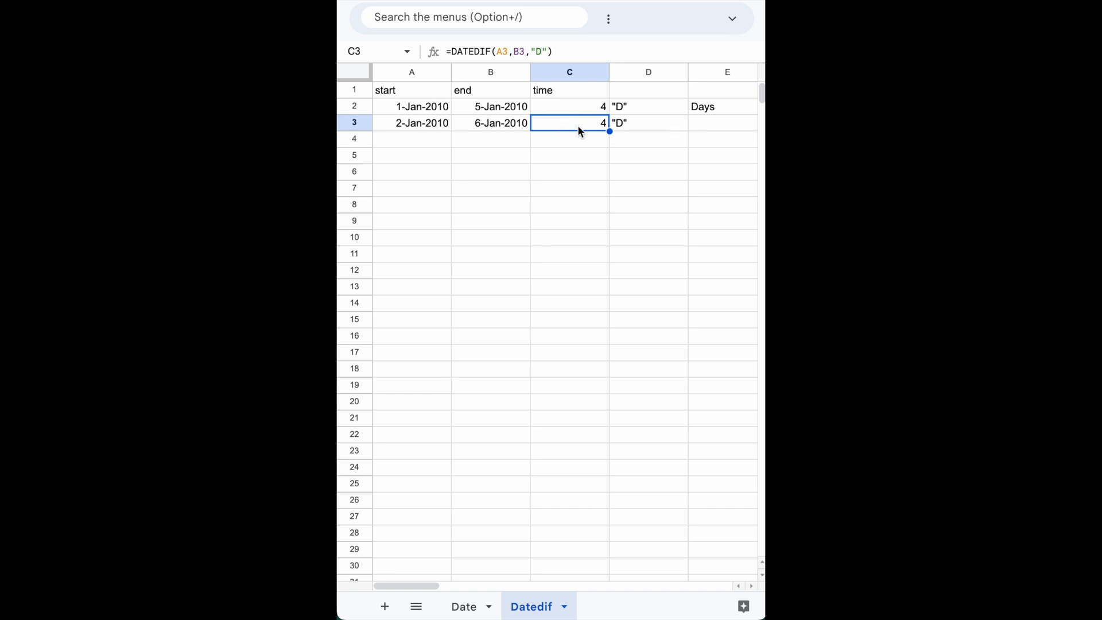
pyautogui.click(624, 130)
pyautogui.doubleClick(624, 128)
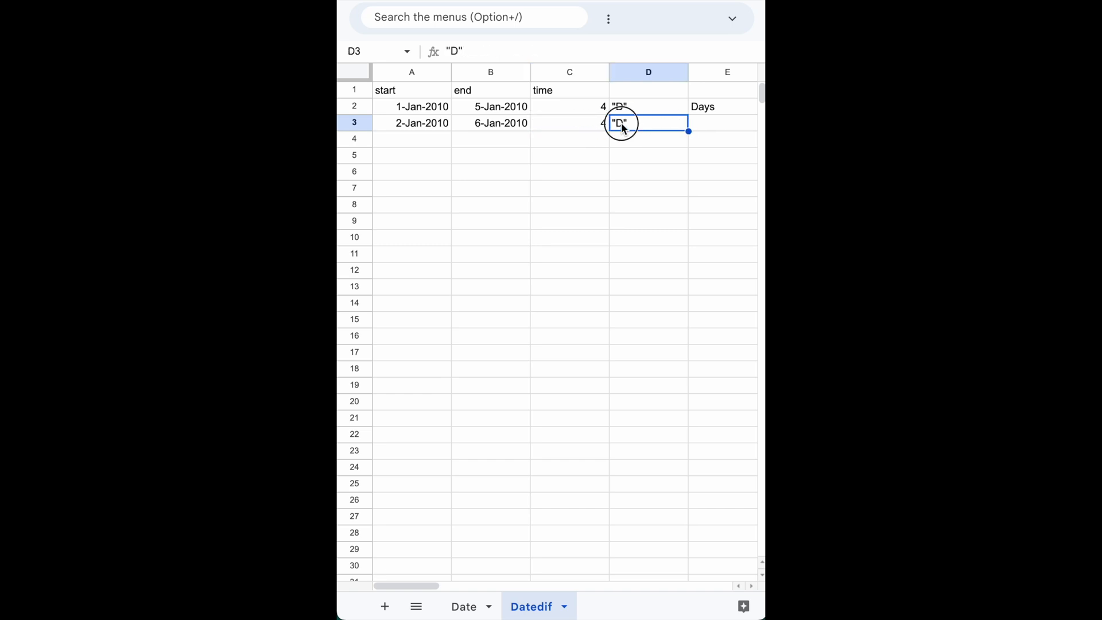
pyautogui.press('Left')
pyautogui.hotkey('shift', 'Left')
pyautogui.write('M')
pyautogui.press('Tab')
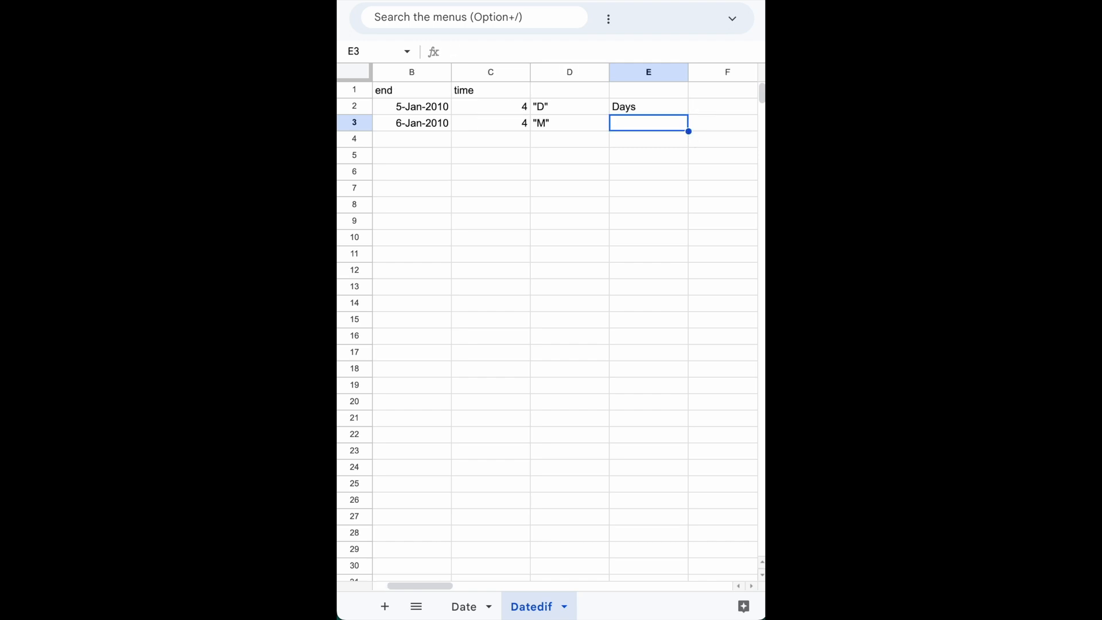
pyautogui.write('Month')
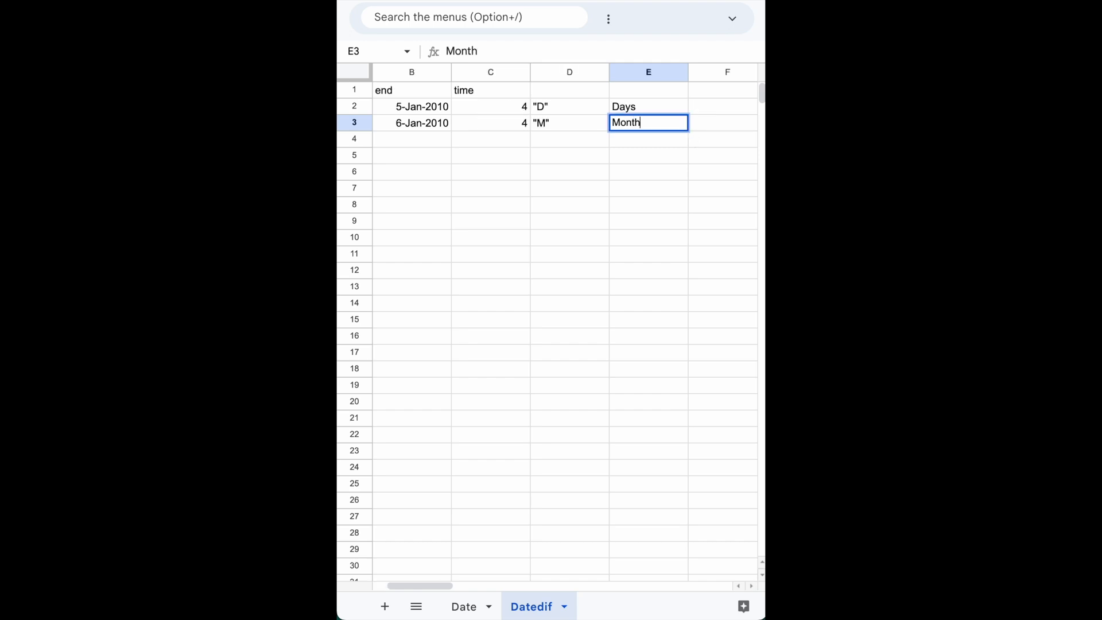
pyautogui.write('s')
pyautogui.press('Return')
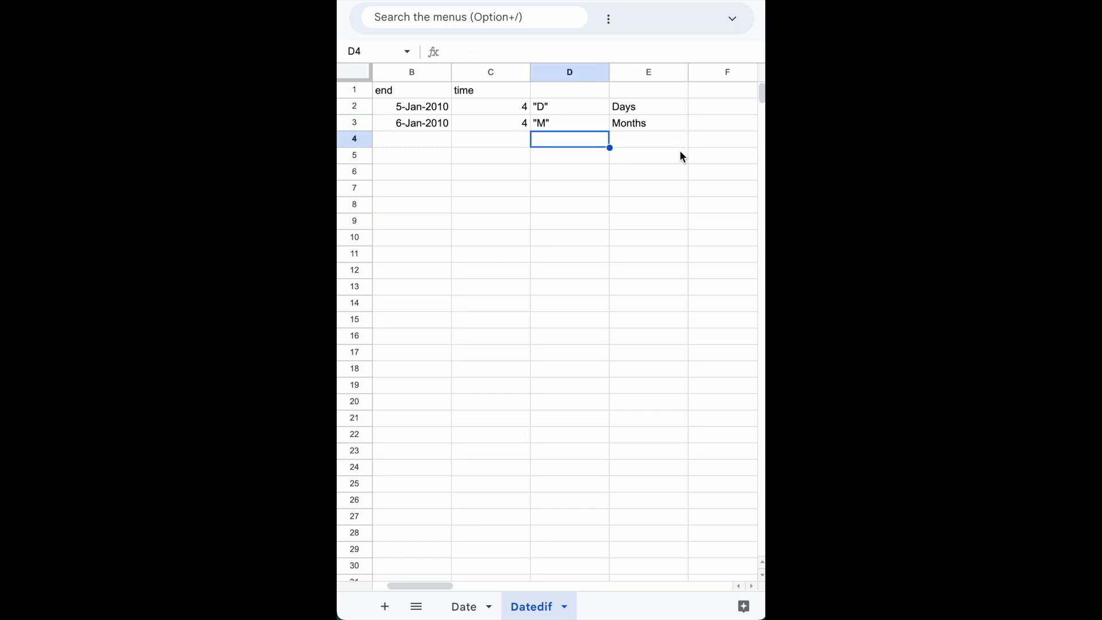
# Change the unit in cell C3's formula to months so it reads =DATEDIF(A3,B3,"M").
pyautogui.hscroll(-2, 595, 237)
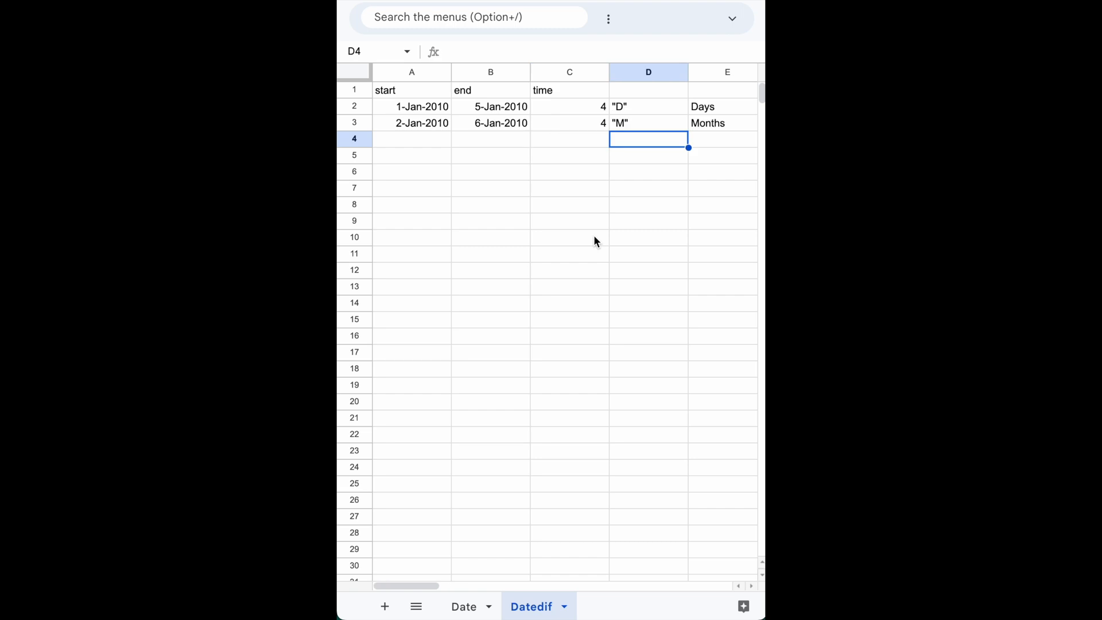
pyautogui.press('Up')
pyautogui.press('Up')
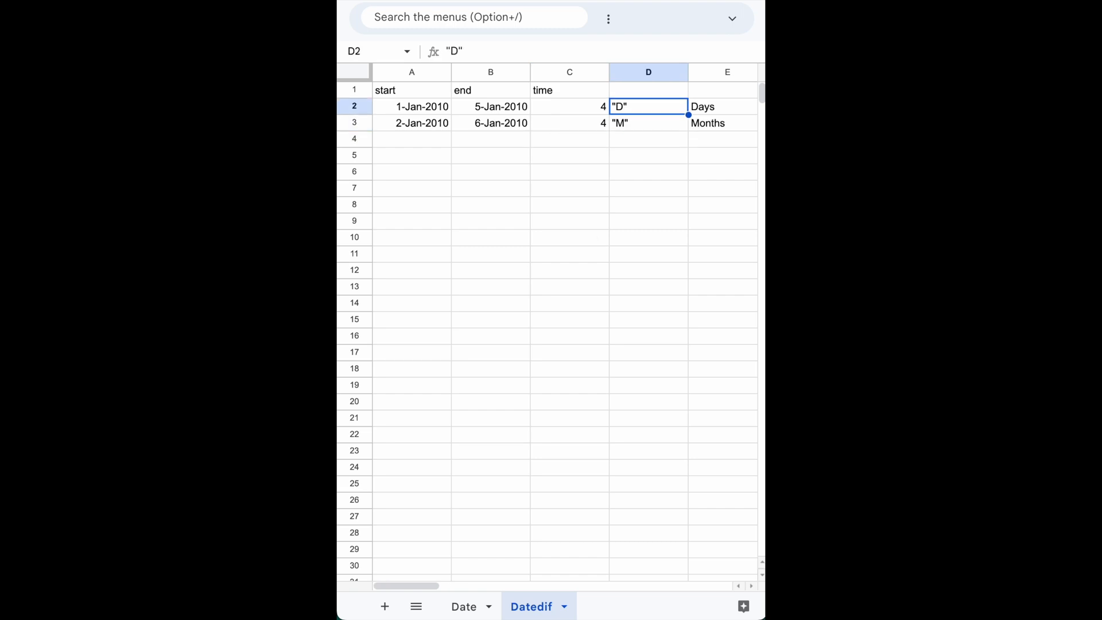
pyautogui.press('Down')
pyautogui.press('Left')
pyautogui.press('Left')
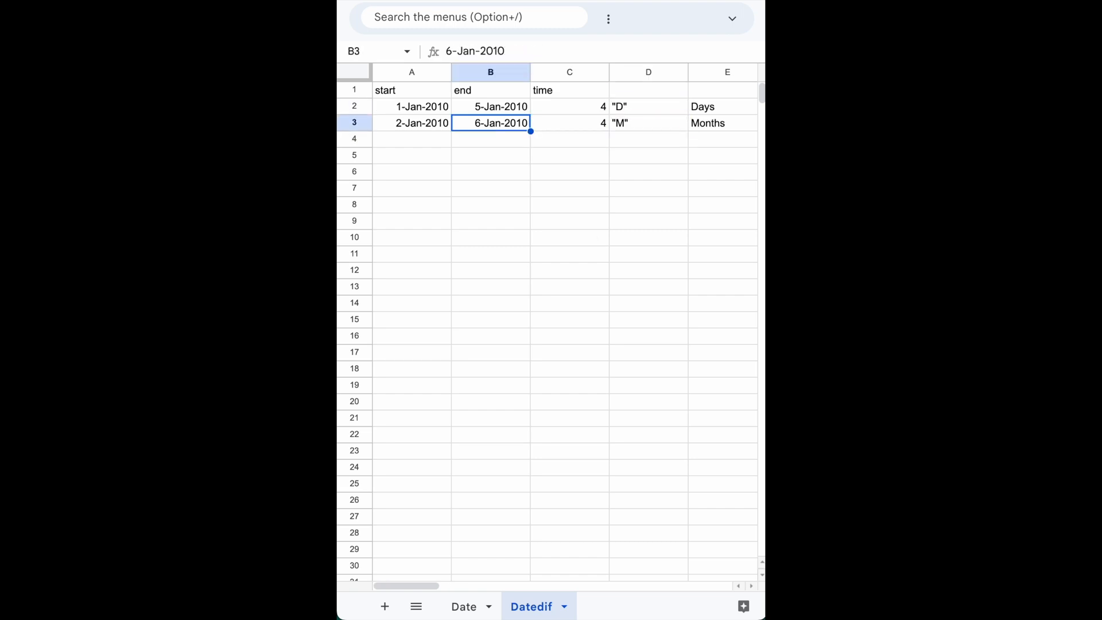
pyautogui.press('Right')
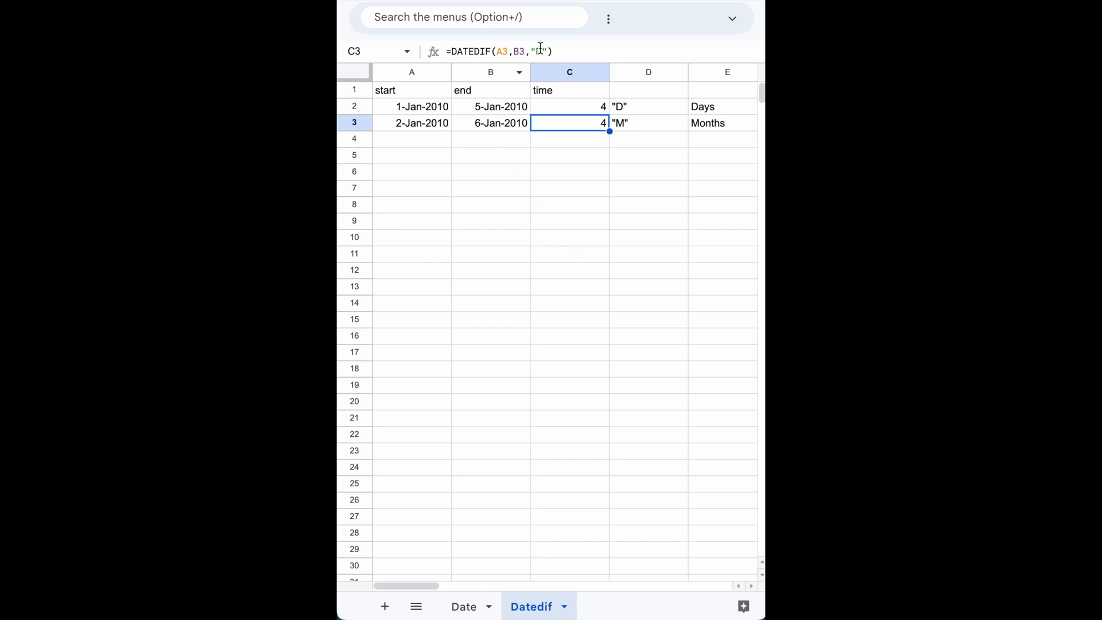
pyautogui.click(420, 128)
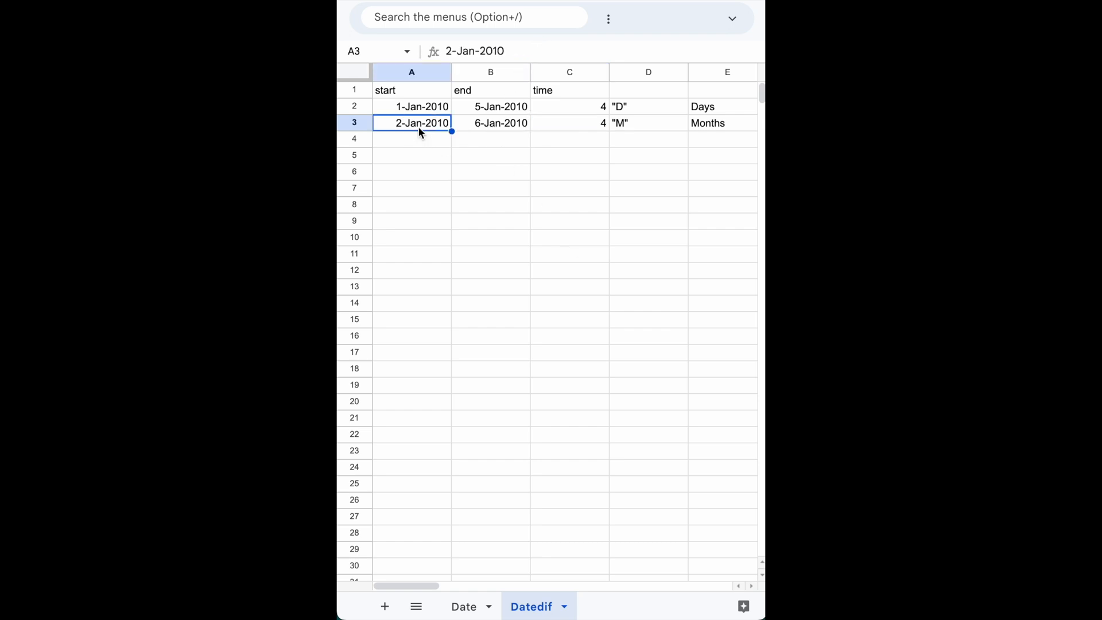
pyautogui.click(491, 124)
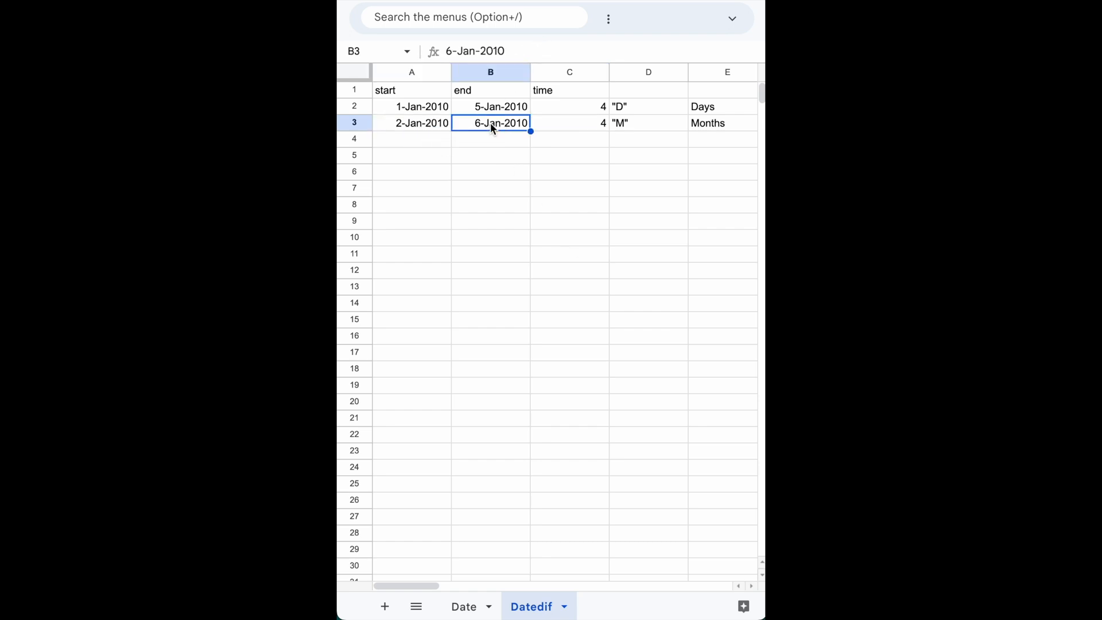
pyautogui.click(584, 121)
pyautogui.doubleClick(584, 121)
pyautogui.click(624, 124)
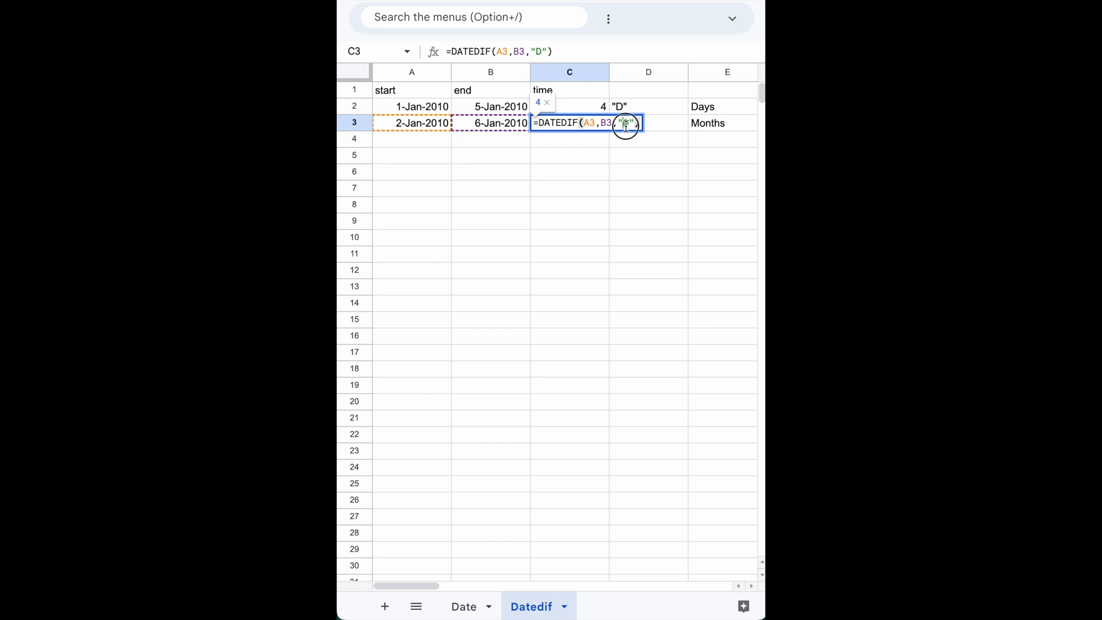
pyautogui.press('Delete')
pyautogui.write('M')
pyautogui.press('Return')
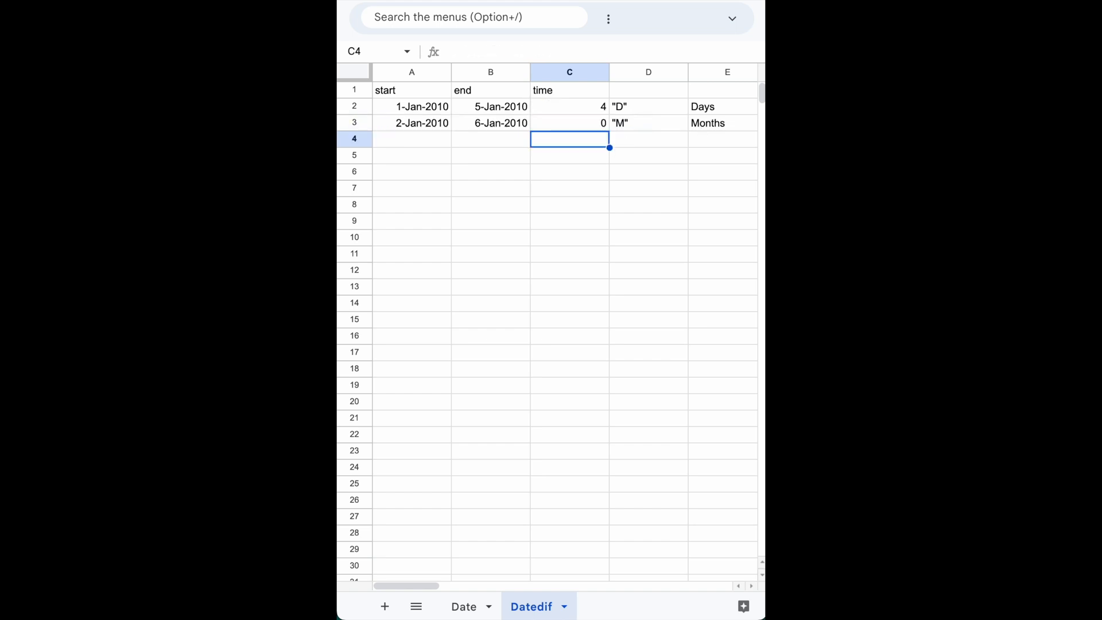
# Change the start date in cell A3 to 31-Dec-2009.
pyautogui.press('Up')
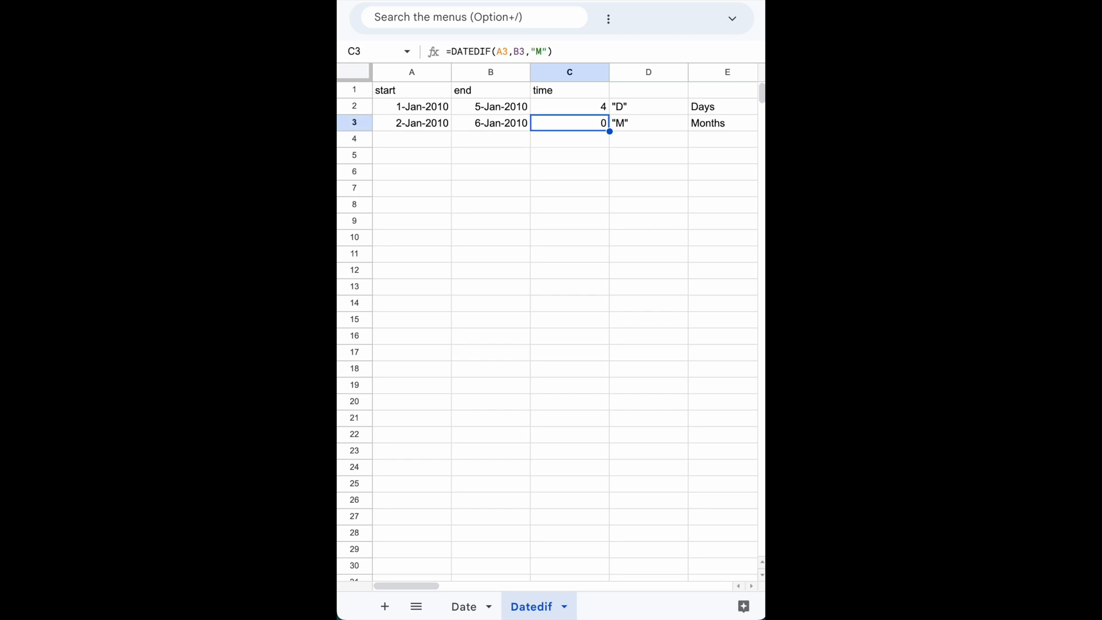
pyautogui.press('Left')
pyautogui.press('Left')
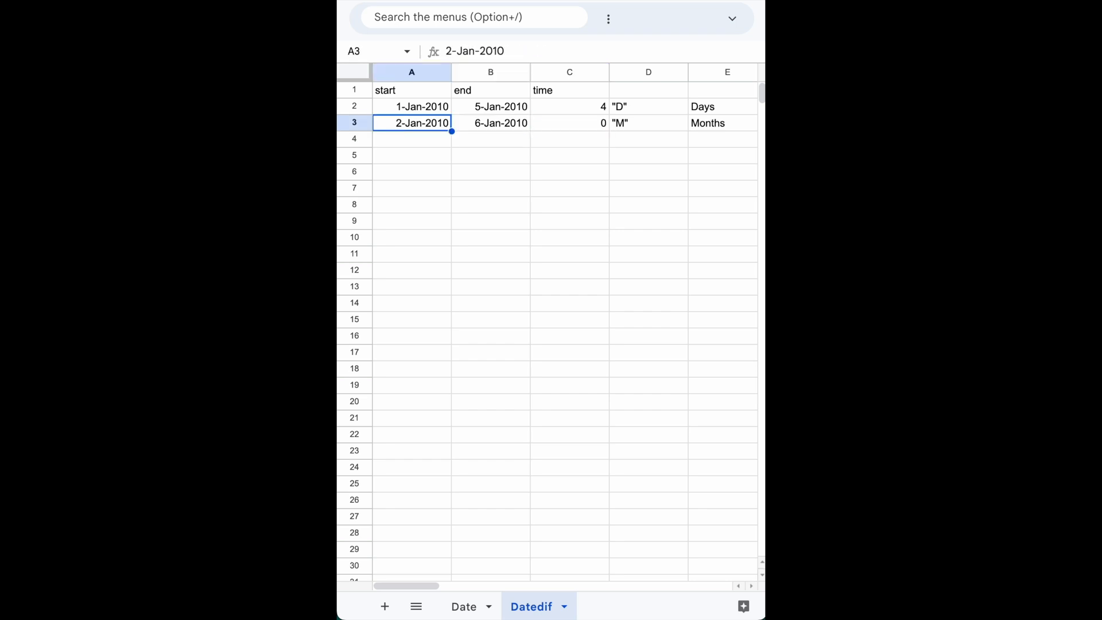
pyautogui.doubleClick(425, 125)
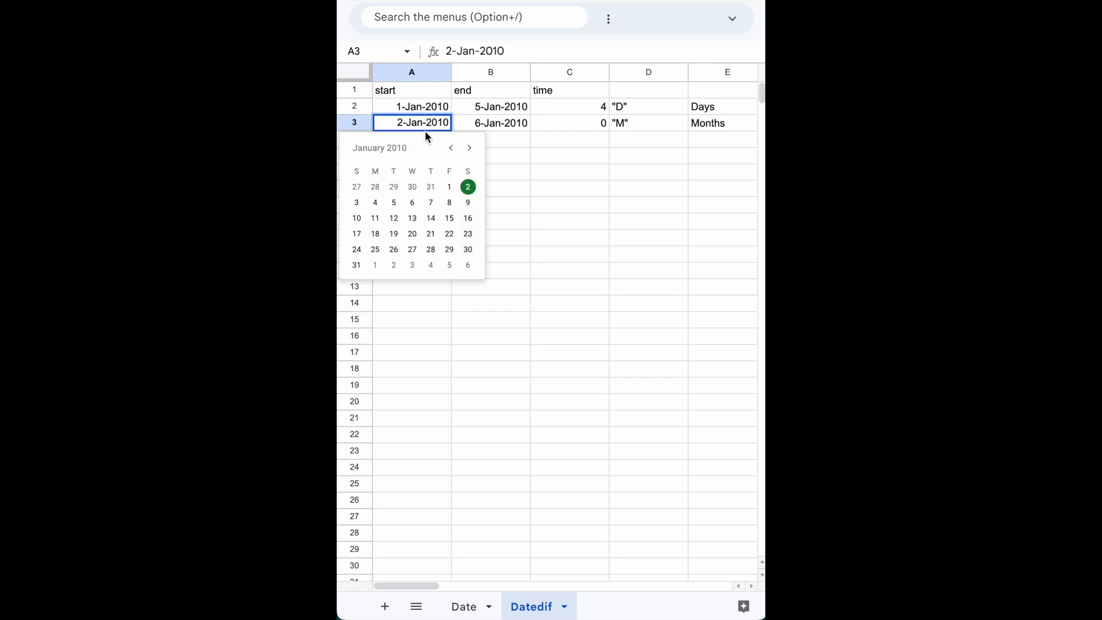
pyautogui.click(452, 149)
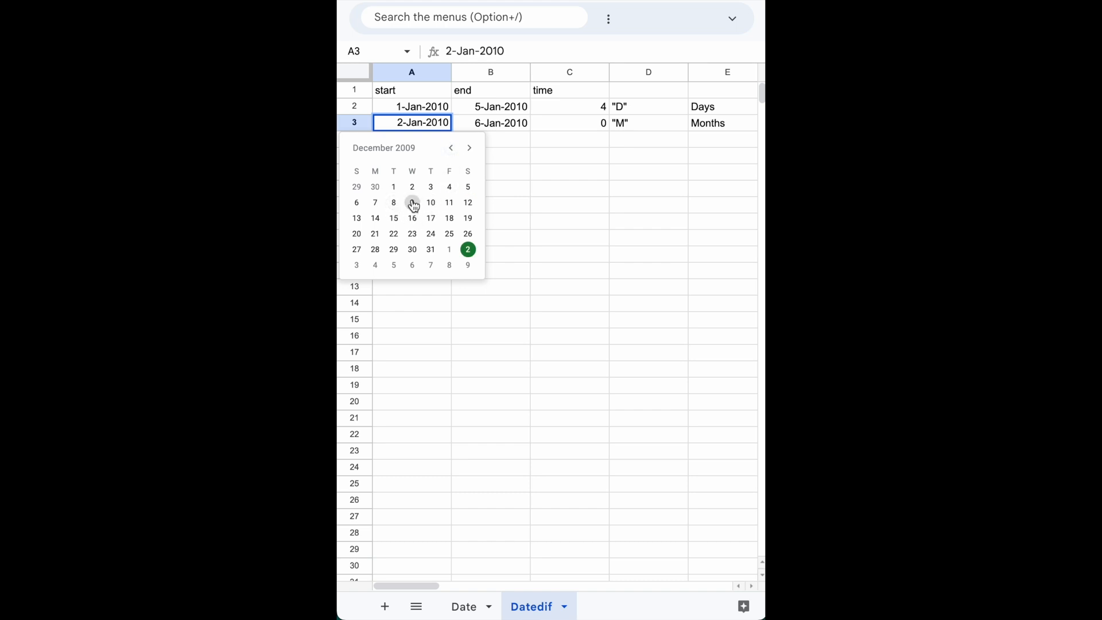
pyautogui.click(430, 253)
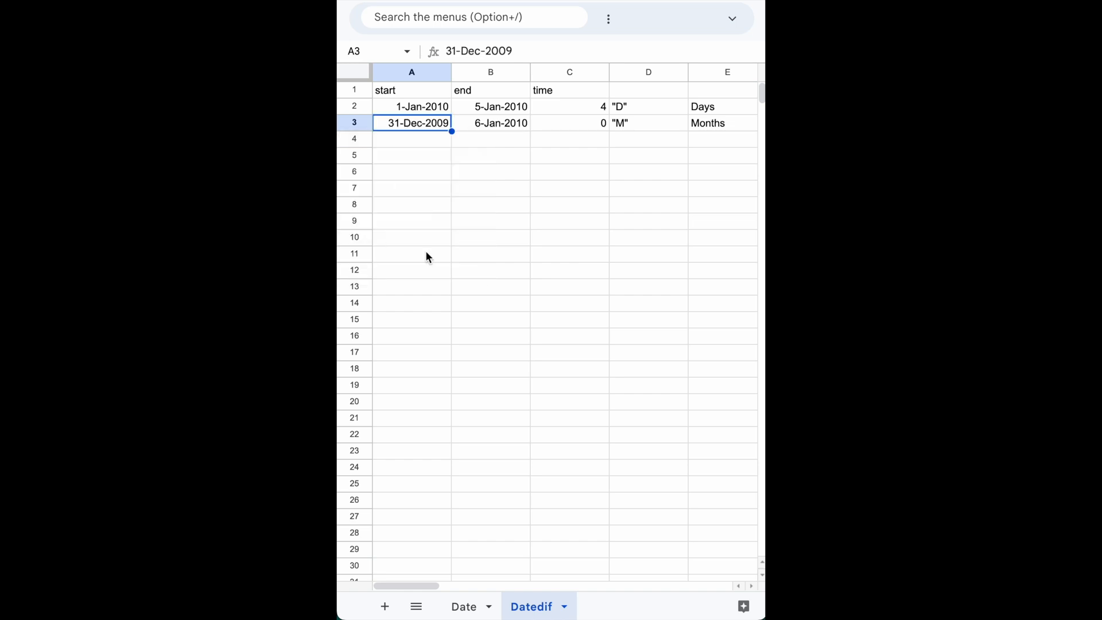
pyautogui.click(421, 139)
# Change the end date in cell B3 to 31-Jan-2010.
pyautogui.click(426, 124)
pyautogui.click(489, 127)
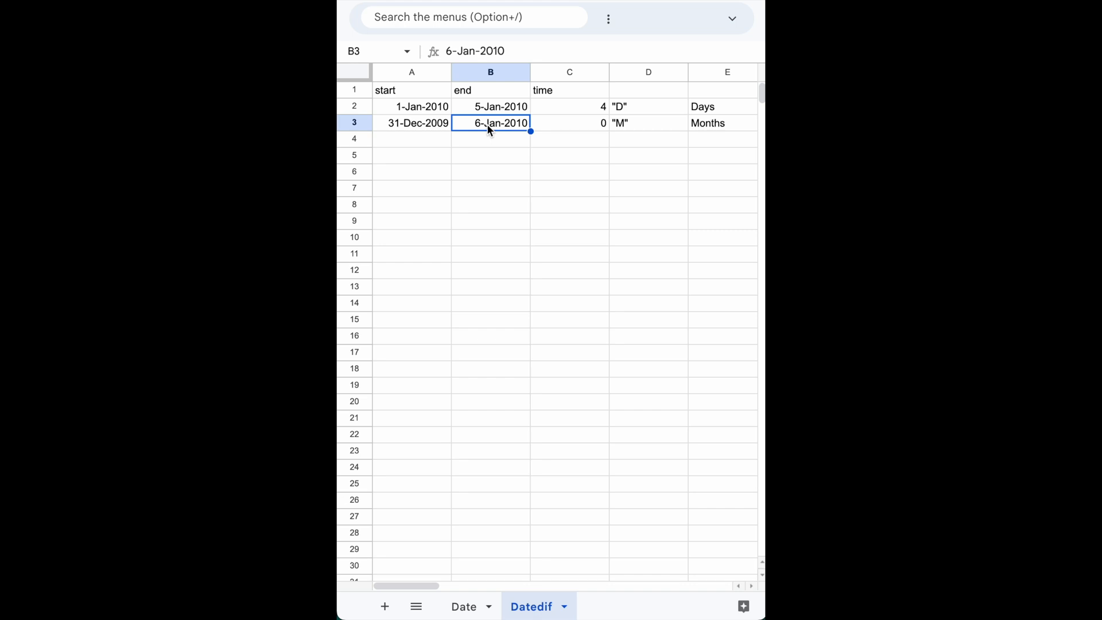
pyautogui.click(418, 123)
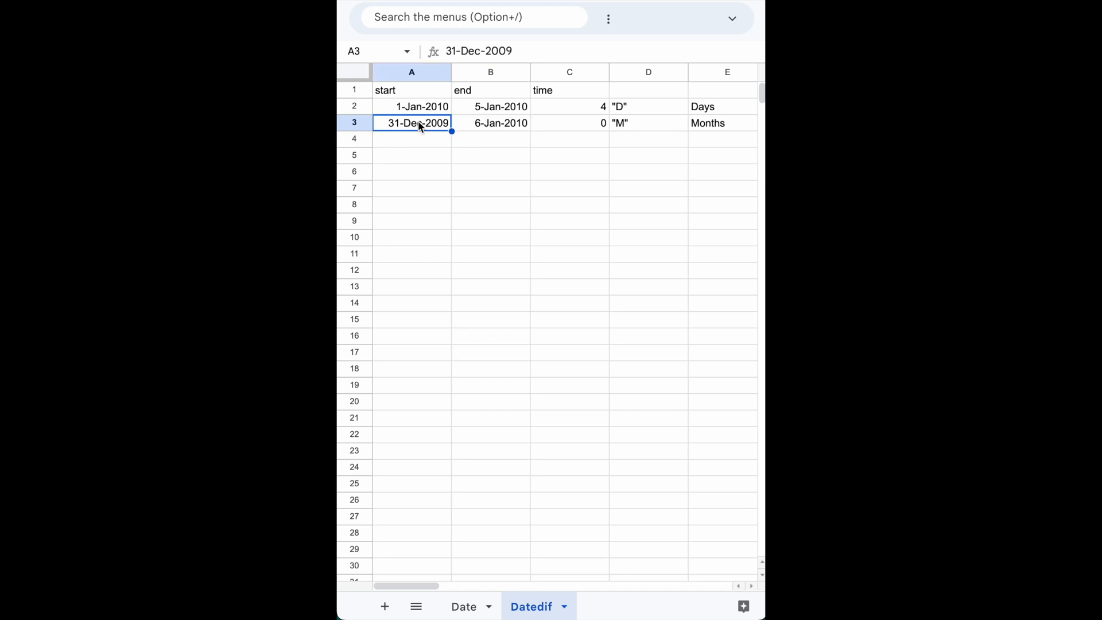
pyautogui.click(497, 123)
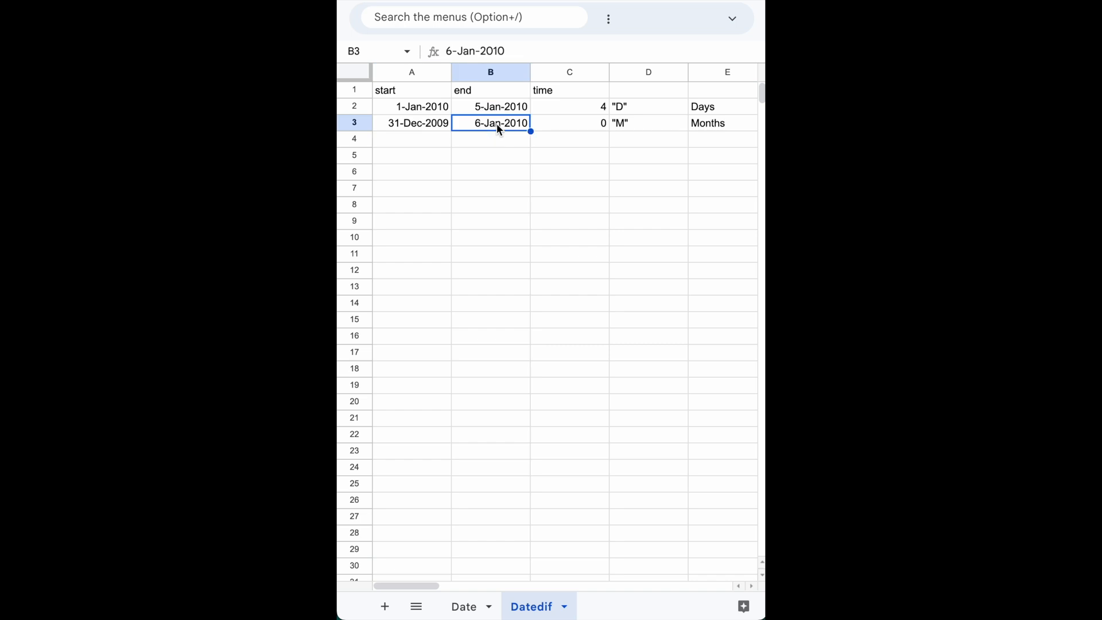
pyautogui.doubleClick(497, 123)
pyautogui.click(548, 149)
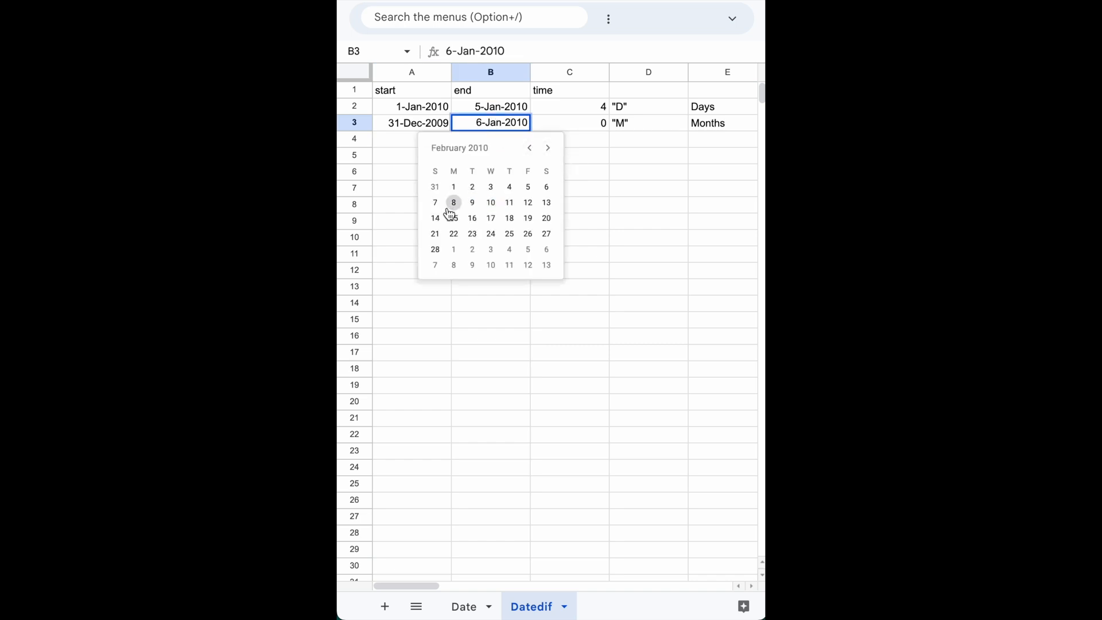
pyautogui.click(436, 188)
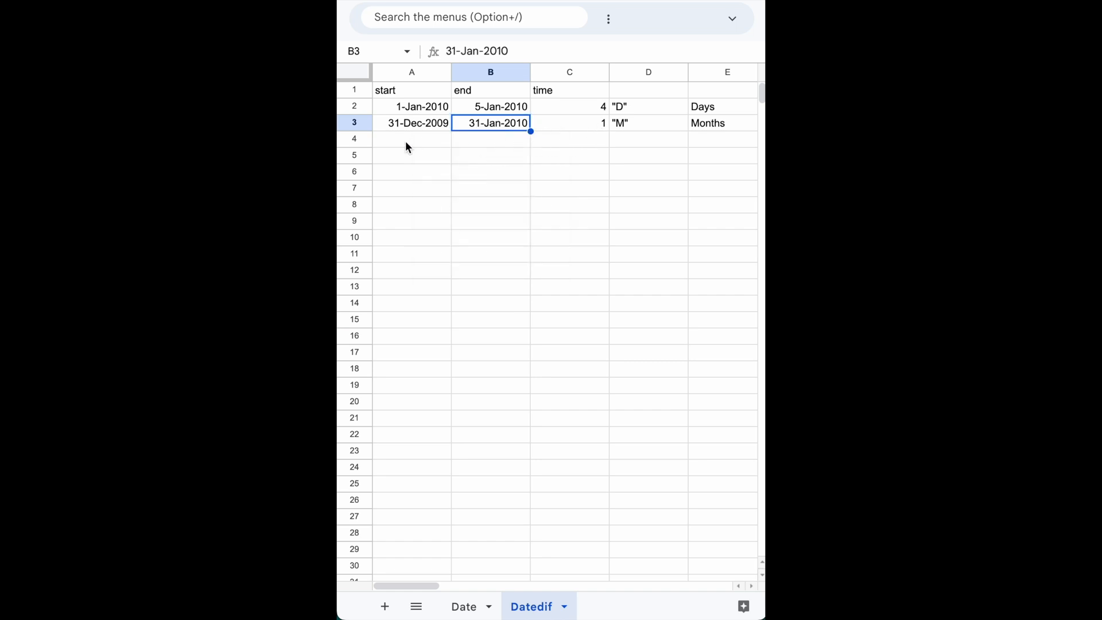
# Fill the range A3:C3 down into row 4.
pyautogui.click(411, 127)
pyautogui.click(491, 132)
pyautogui.click(604, 123)
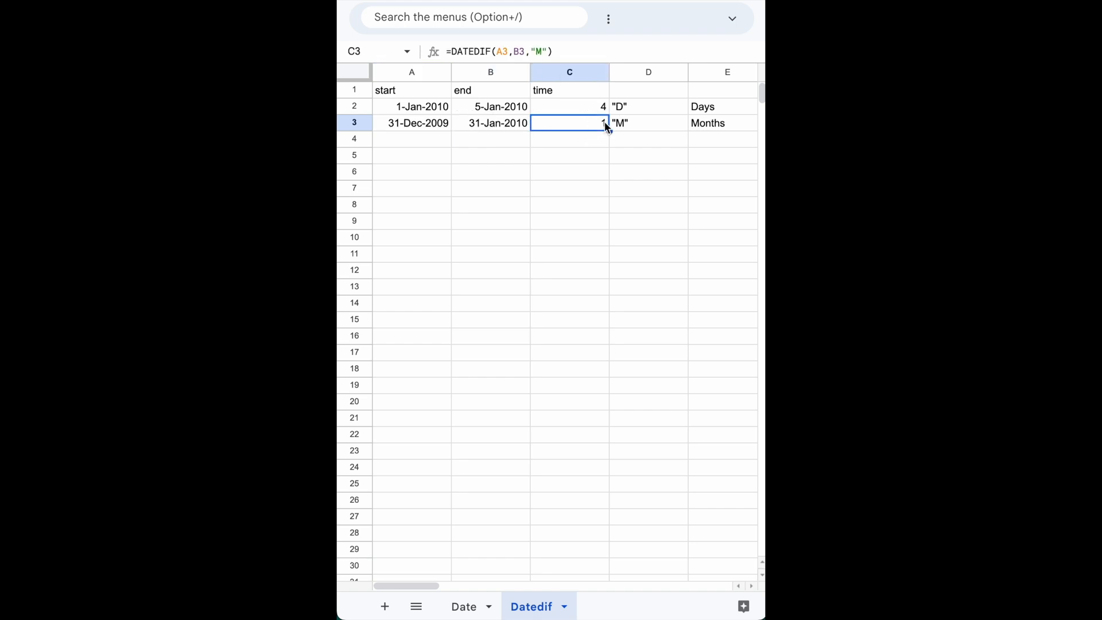
pyautogui.click(419, 124)
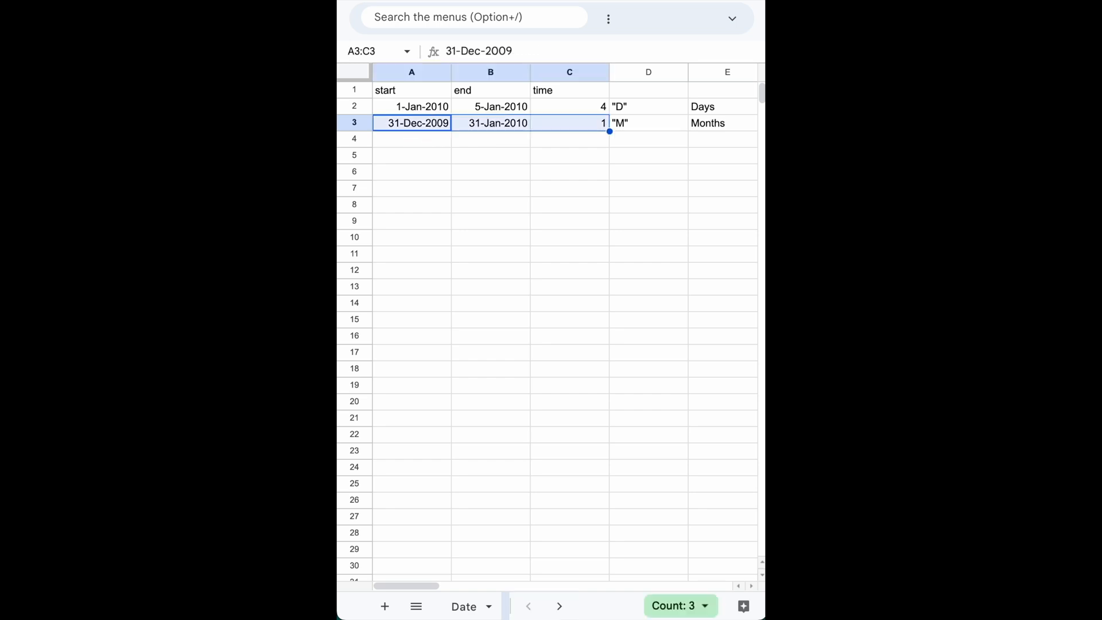
pyautogui.moveTo(608, 132); pyautogui.dragTo(611, 141)
pyautogui.click(590, 139)
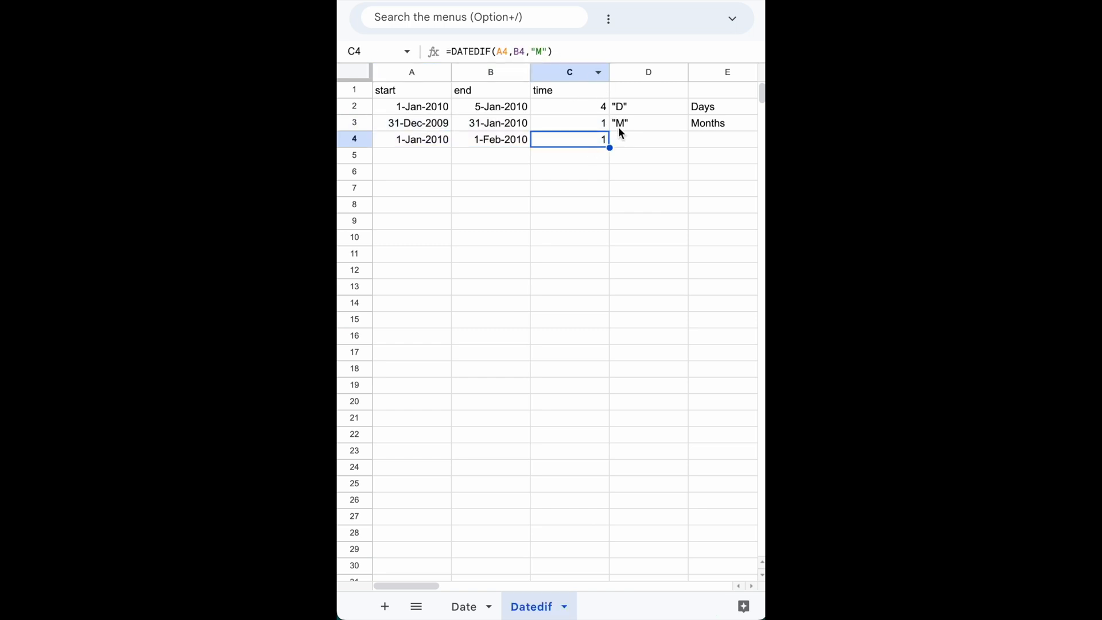
# Note the unit code "Y", including its quotation marks, in cell D4 and its meaning, Years, in cell E4.
pyautogui.click(618, 128)
pyautogui.click(622, 142)
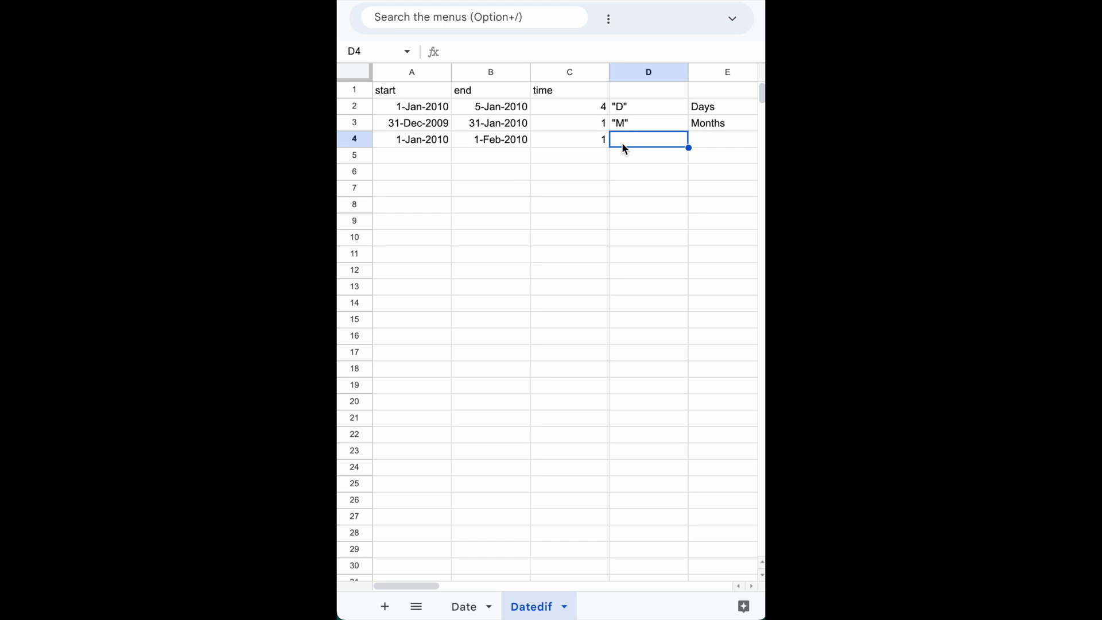
pyautogui.write('"Y')
pyautogui.press('Tab')
pyautogui.write('Years')
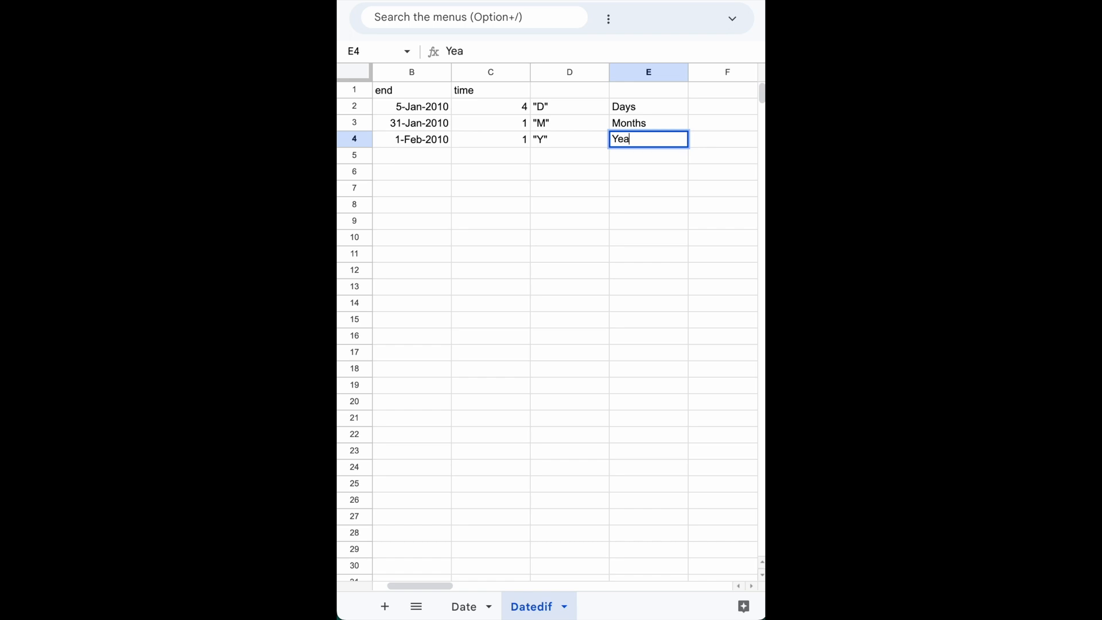
# Change the unit in cell C4's formula to years so it reads =DATEDIF(A4,B4,"Y").
pyautogui.press('Left')
pyautogui.press('Left')
pyautogui.press('Left')
pyautogui.press('Left')
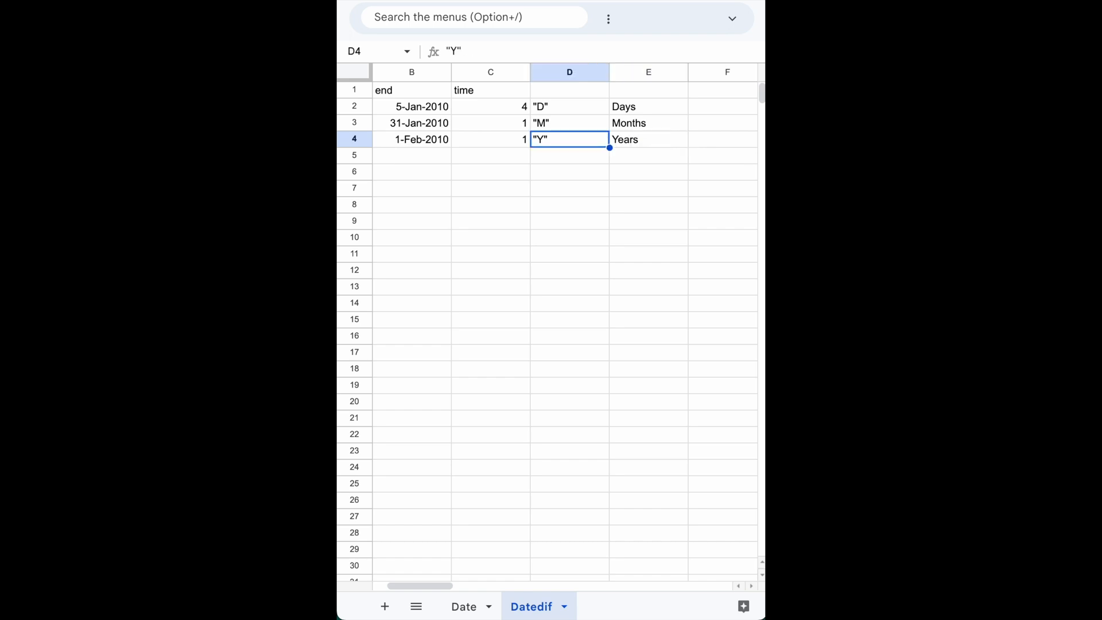
pyautogui.click(595, 139)
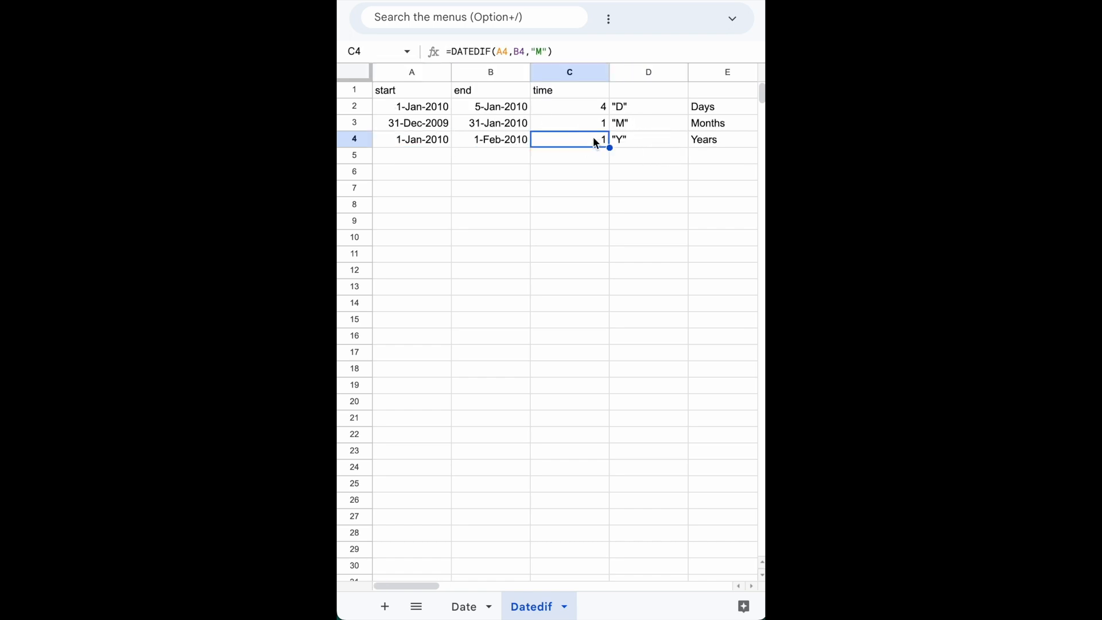
pyautogui.click(541, 51)
pyautogui.press('BackSpace')
pyautogui.write('Y')
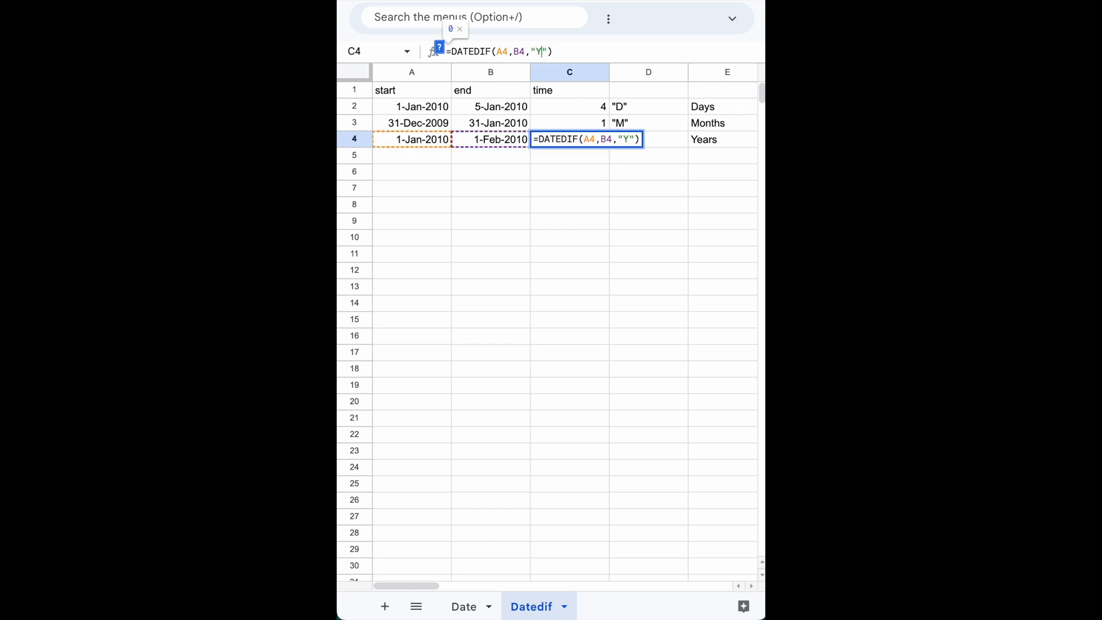
pyautogui.press('Return')
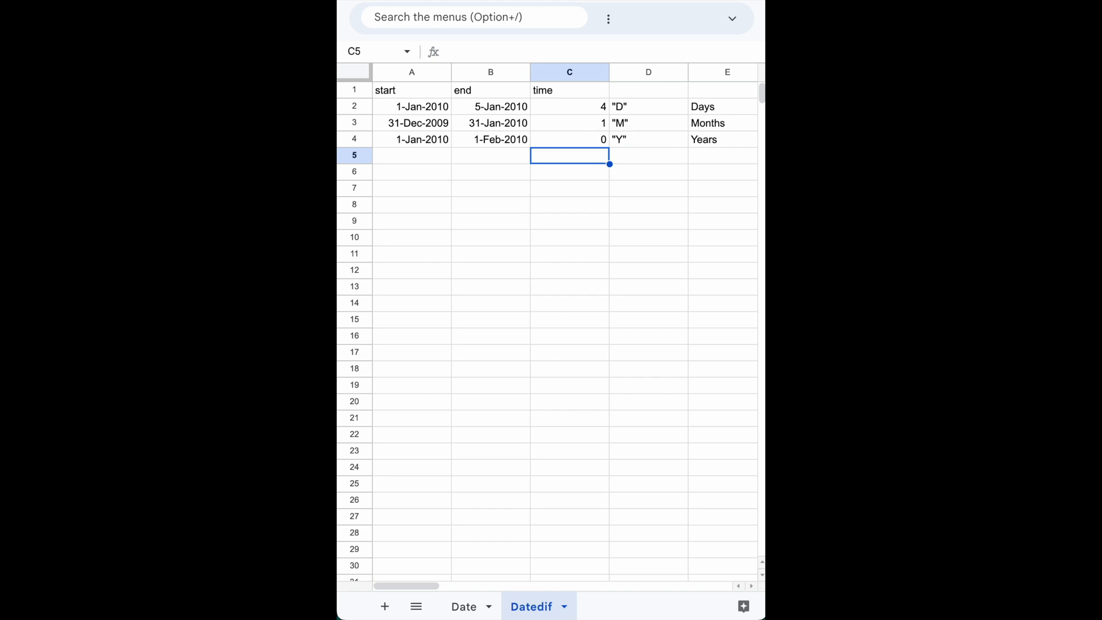
# Move the start date in cell A4 back to 6-Aug-2008.
pyautogui.press('Up')
pyautogui.press('Left')
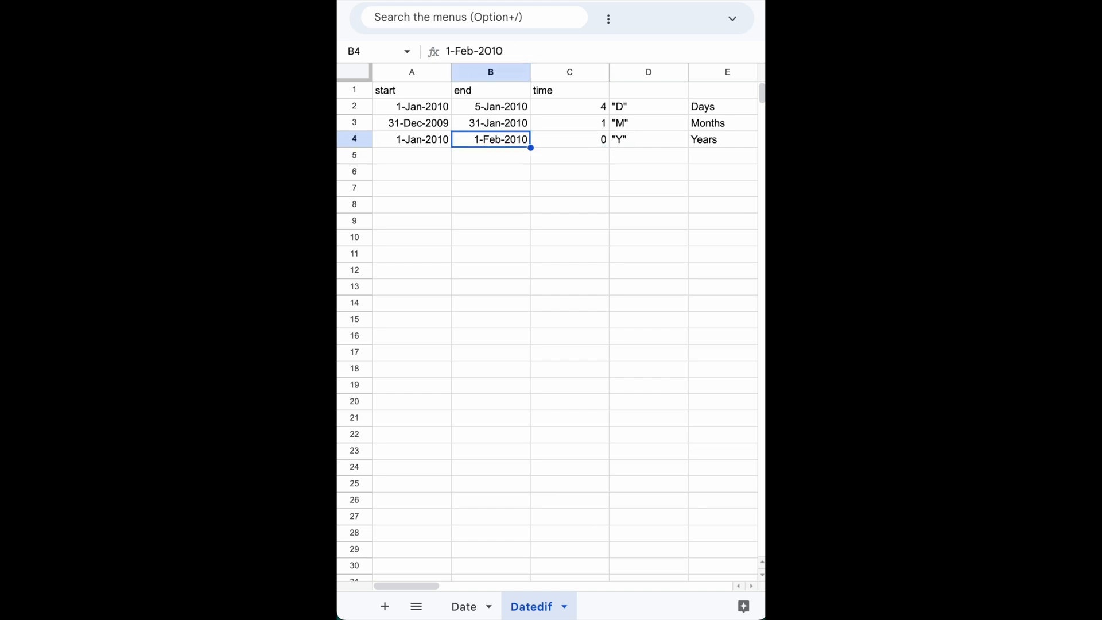
pyautogui.press('Left')
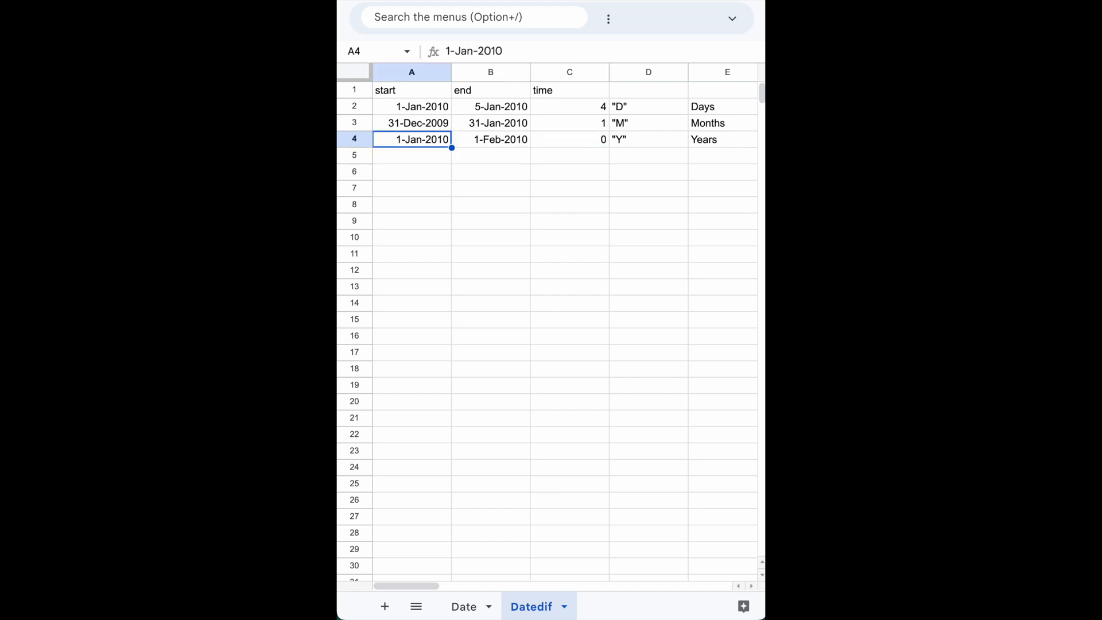
pyautogui.press('Right')
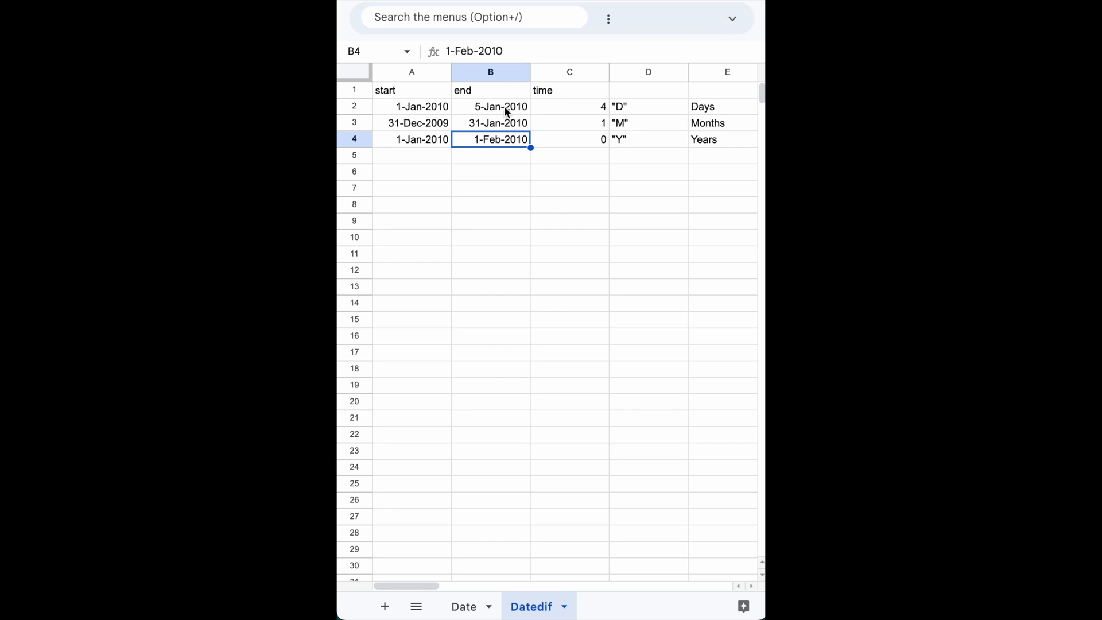
pyautogui.doubleClick(494, 138)
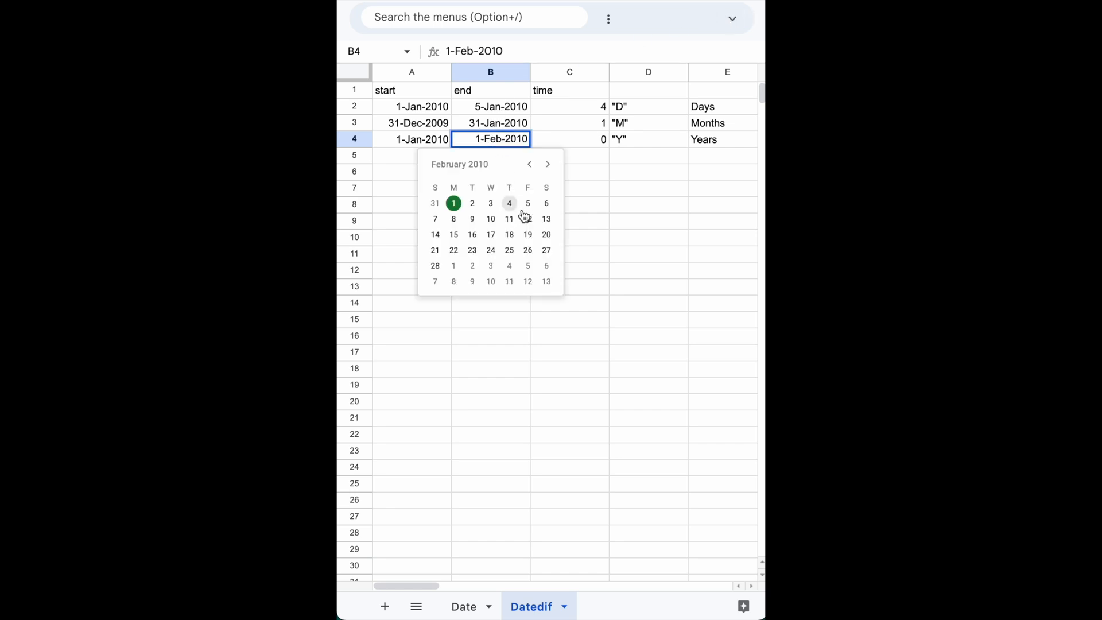
pyautogui.click(439, 141)
pyautogui.doubleClick(435, 139)
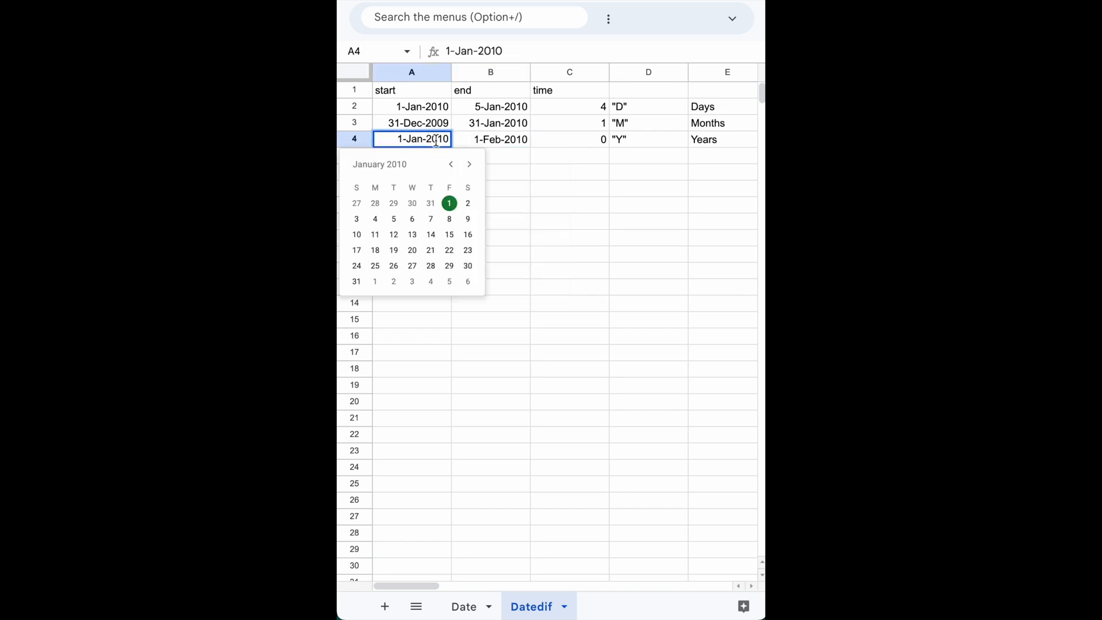
pyautogui.click(453, 168)
pyautogui.click(454, 168)
pyautogui.click(454, 167)
pyautogui.click(454, 168)
pyautogui.click(452, 167)
pyautogui.click(452, 167)
pyautogui.click(452, 168)
pyautogui.click(452, 167)
pyautogui.click(453, 168)
pyautogui.click(452, 167)
pyautogui.click(452, 168)
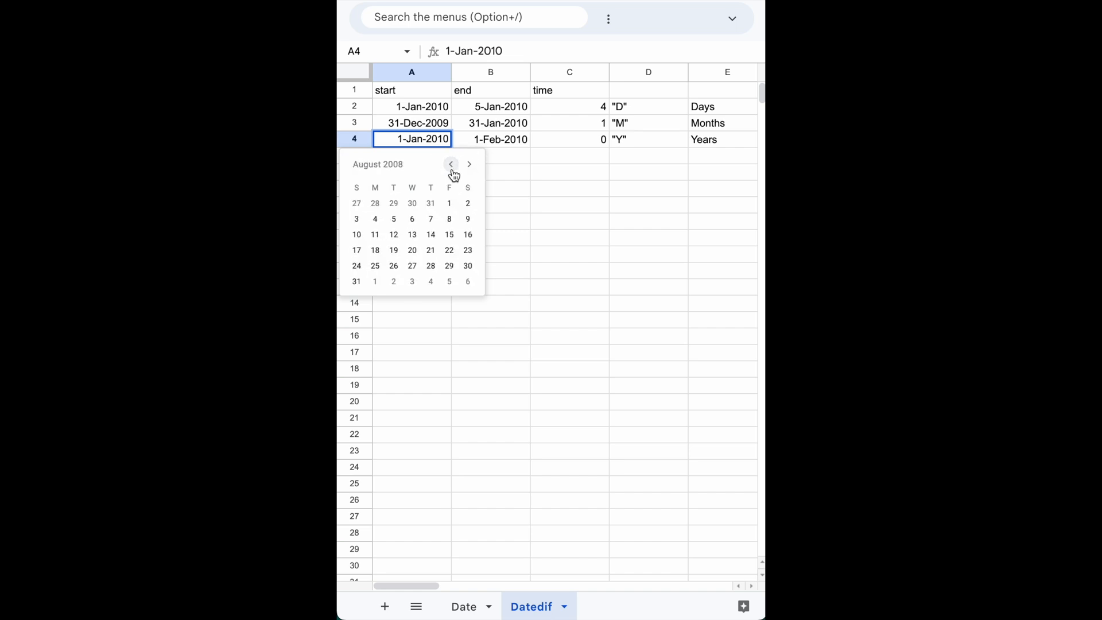
pyautogui.click(412, 220)
pyautogui.click(412, 160)
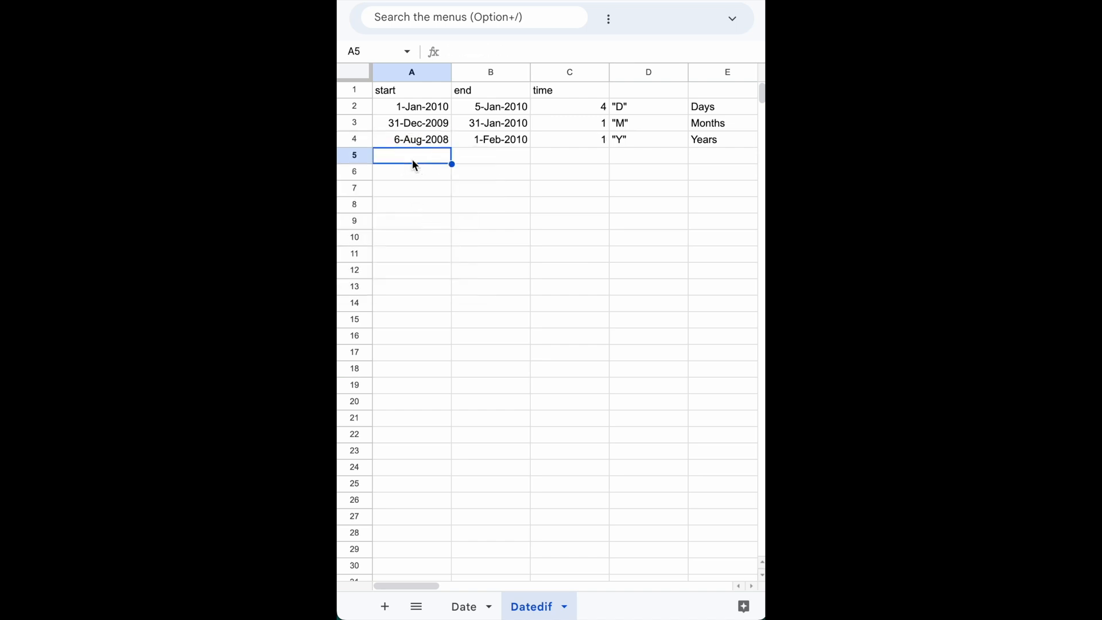
# Compare the start and end dates in row 4 with the year difference calculated in cell C4.
pyautogui.click(427, 140)
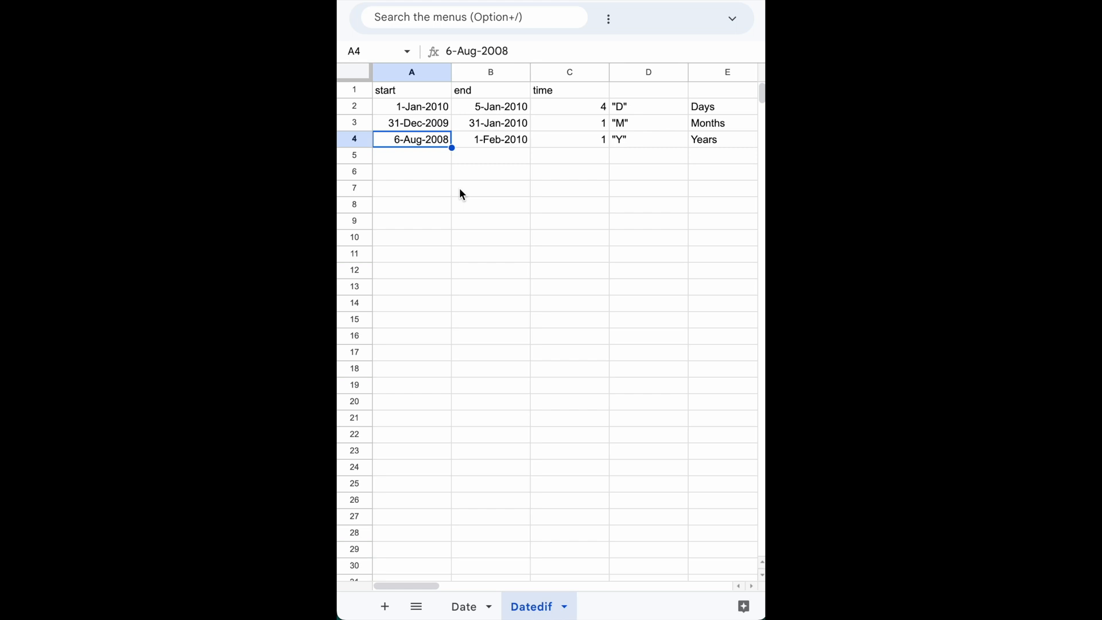
pyautogui.click(593, 140)
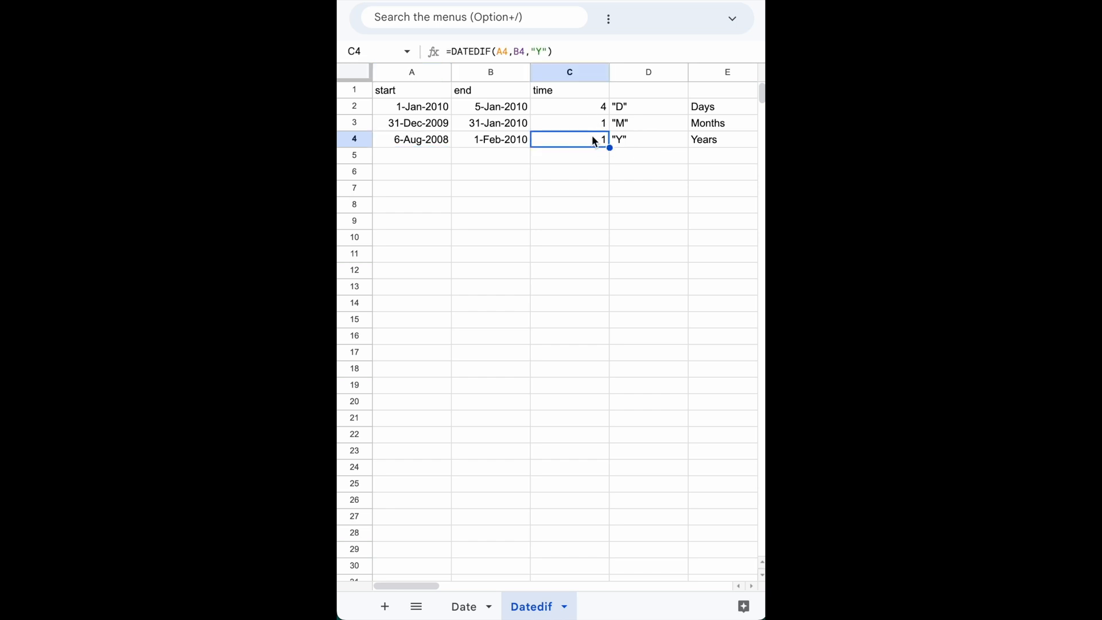
pyautogui.click(433, 139)
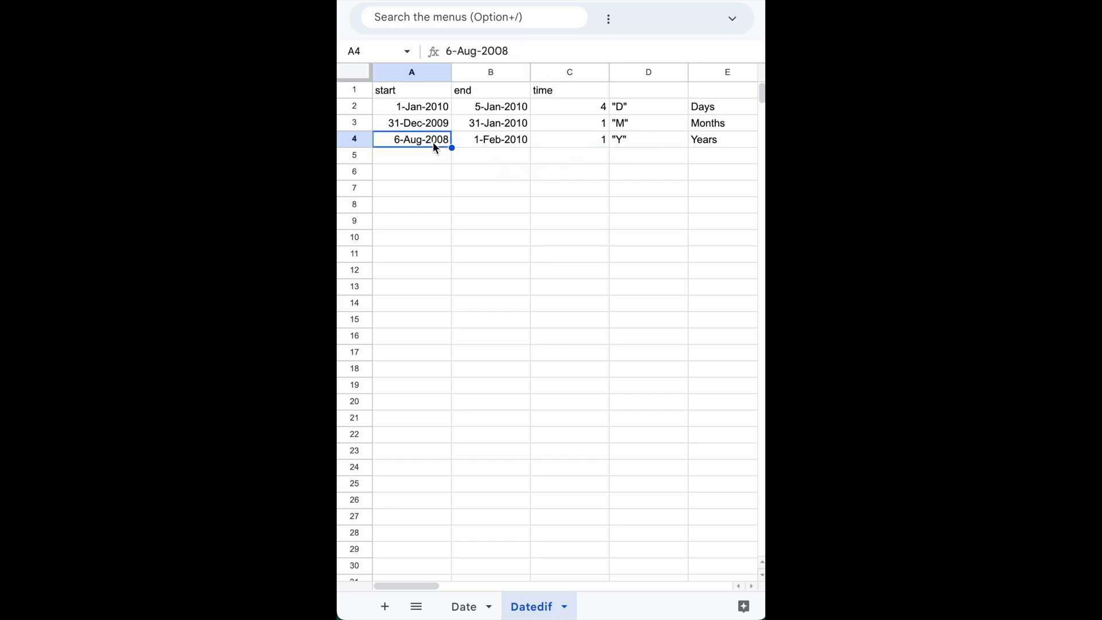
pyautogui.click(435, 160)
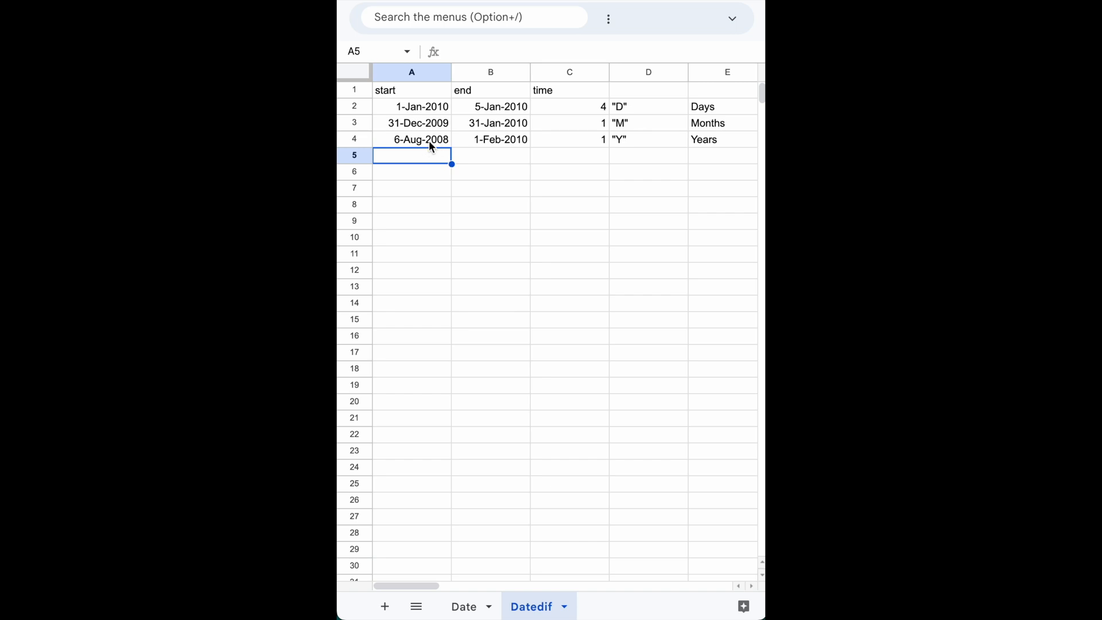
pyautogui.click(495, 144)
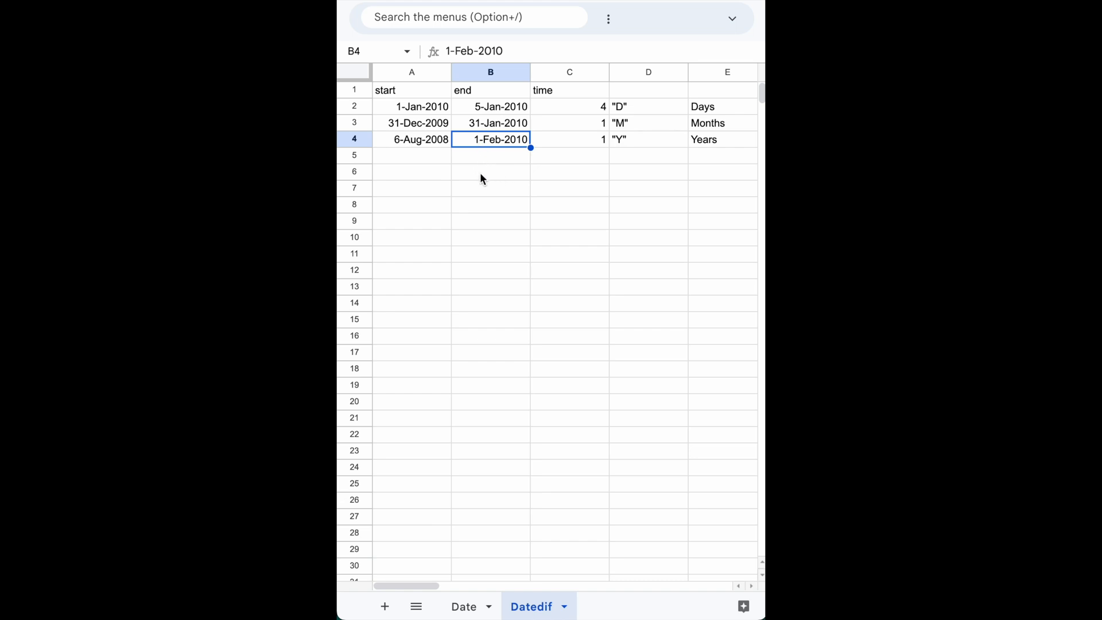
pyautogui.click(421, 143)
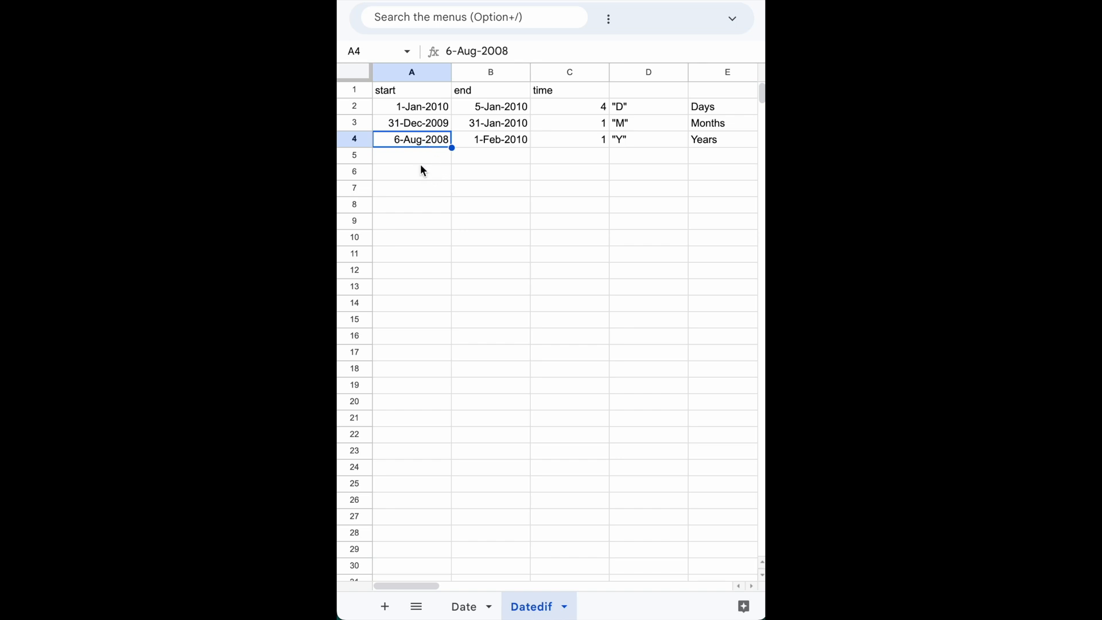
# Enter Aug in cell B7 and Sep in cell B8, and extend the month series down to cell B27.
pyautogui.click(481, 194)
pyautogui.write('Aug')
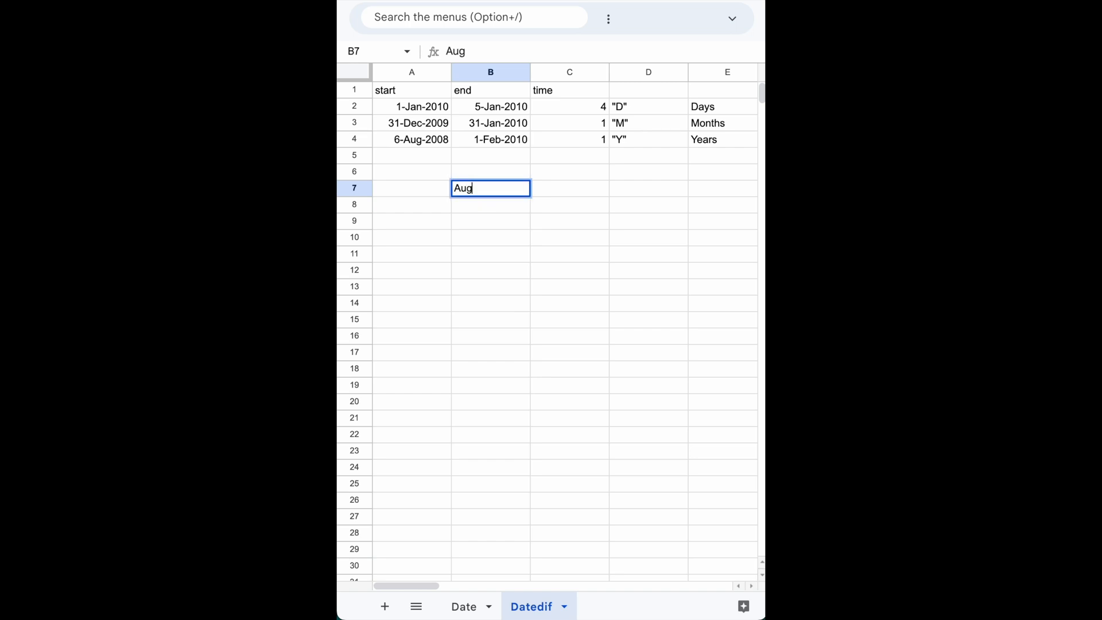
pyautogui.press('Return')
pyautogui.write('Sep')
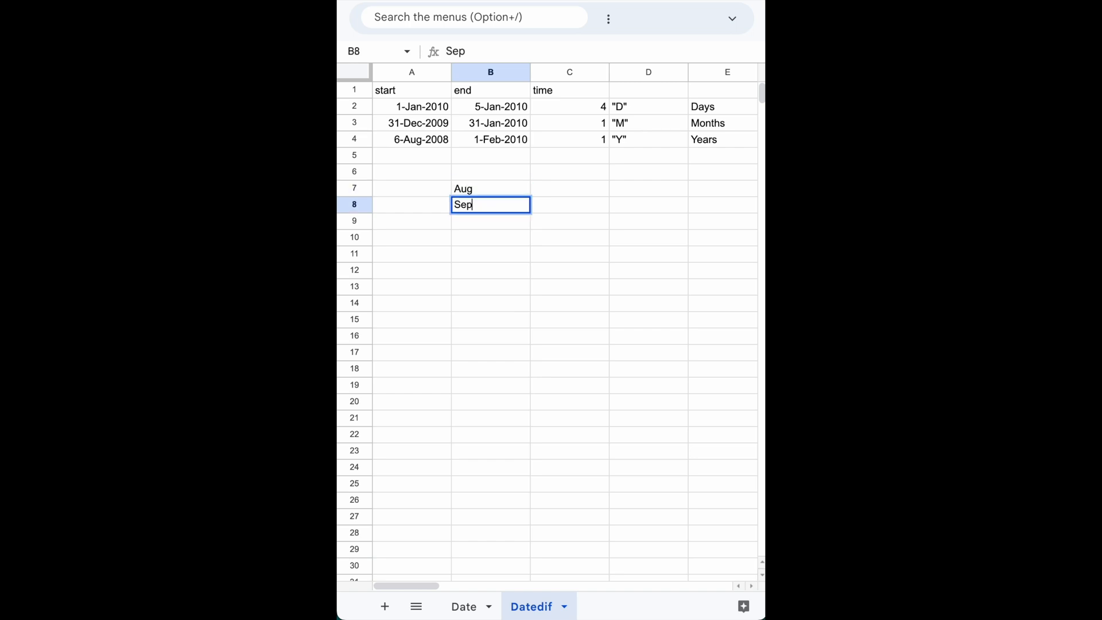
pyautogui.press('Return')
pyautogui.moveTo(477, 189); pyautogui.dragTo(476, 205)
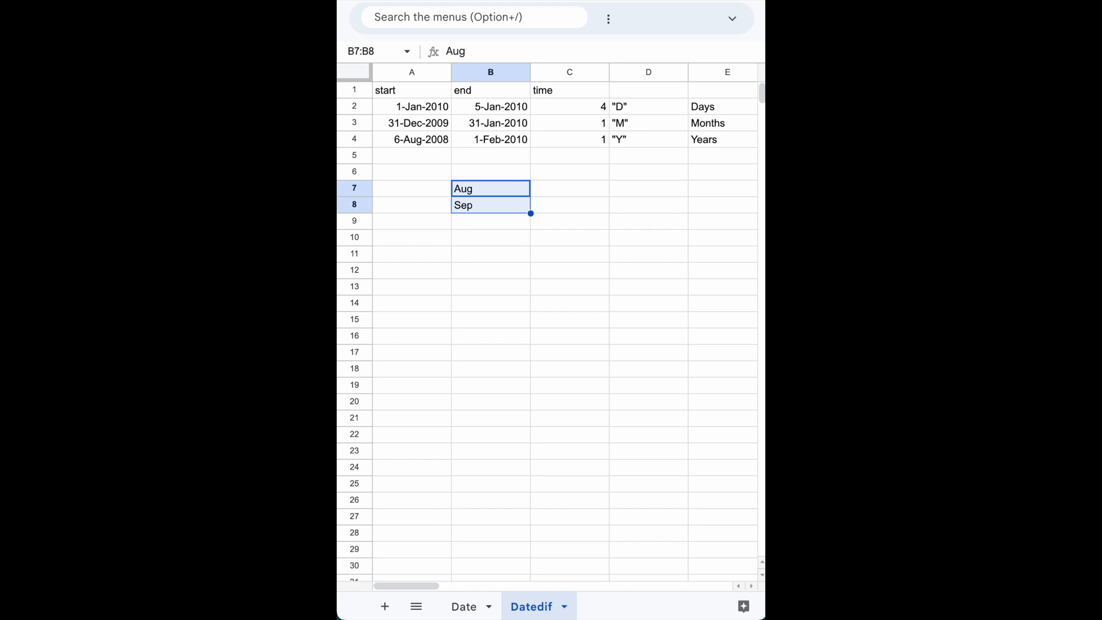
pyautogui.moveTo(530, 214); pyautogui.dragTo(548, 513)
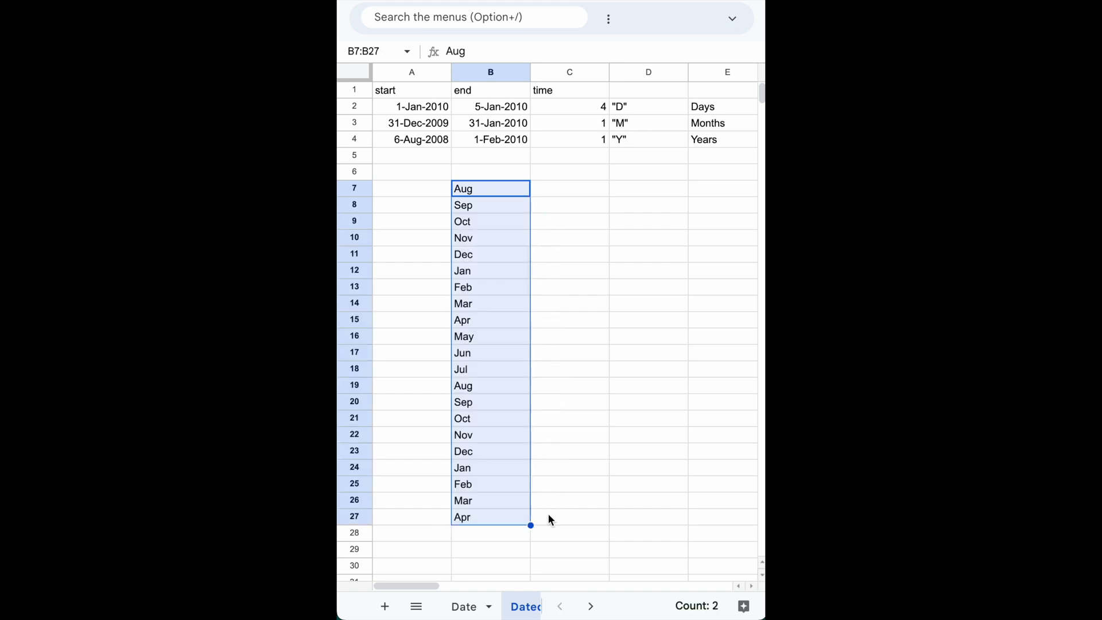
# Enter the year 2008 in cell C7, beside the first Aug in the month list.
pyautogui.click(495, 192)
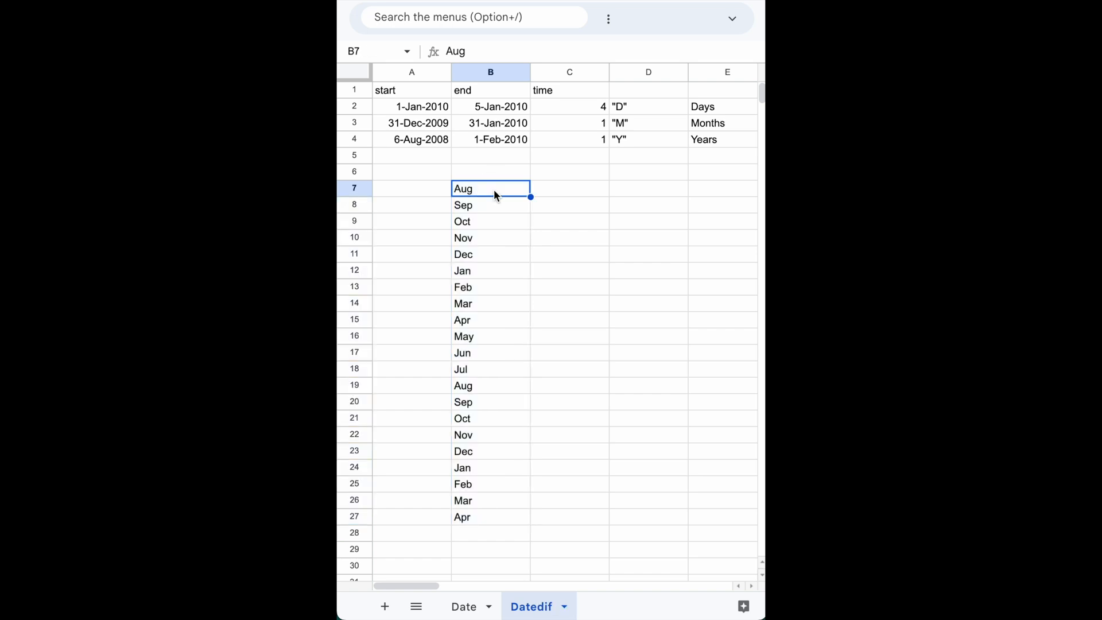
pyautogui.press('Tab')
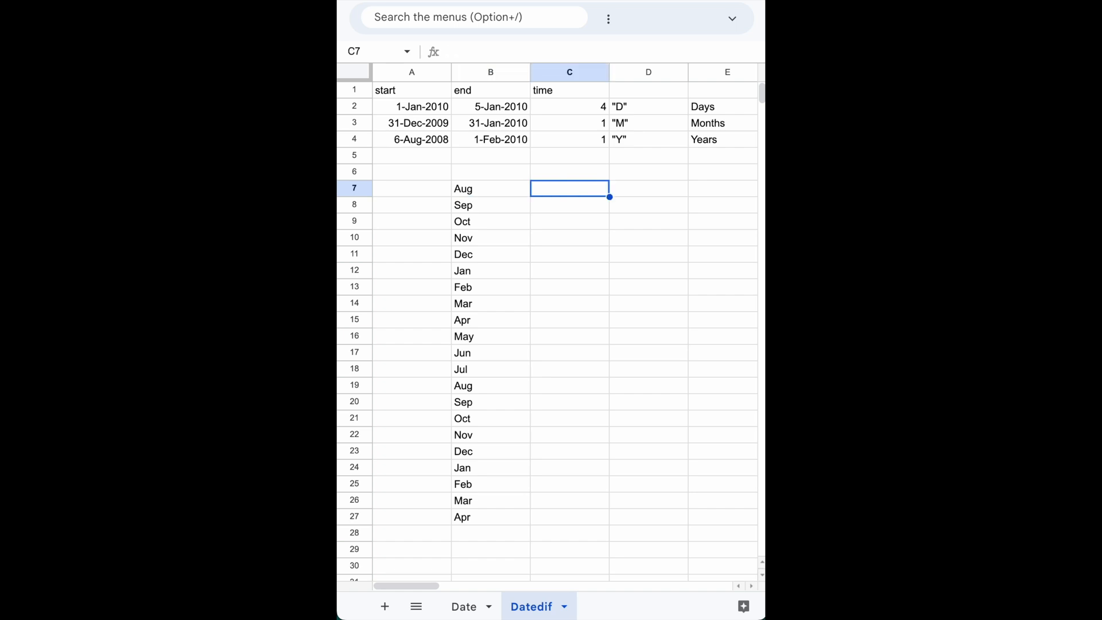
pyautogui.write('200')
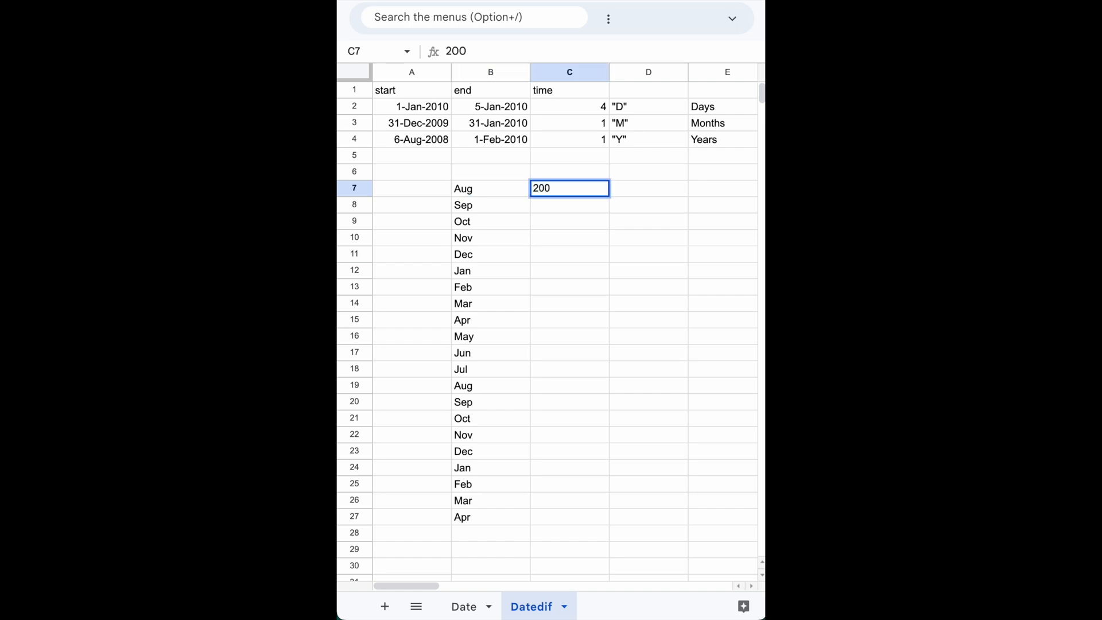
pyautogui.write('8')
pyautogui.press('Return')
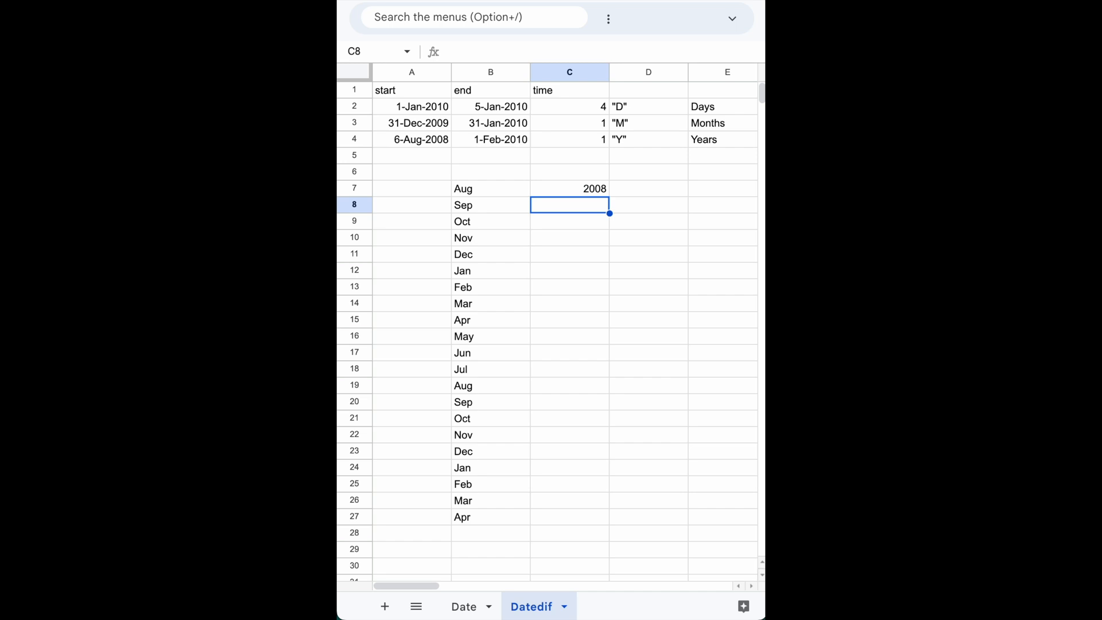
# Count down the months from the first Aug and enter the year 2009 in cell C19, beside the second Aug.
pyautogui.click(461, 193)
pyautogui.press('Down')
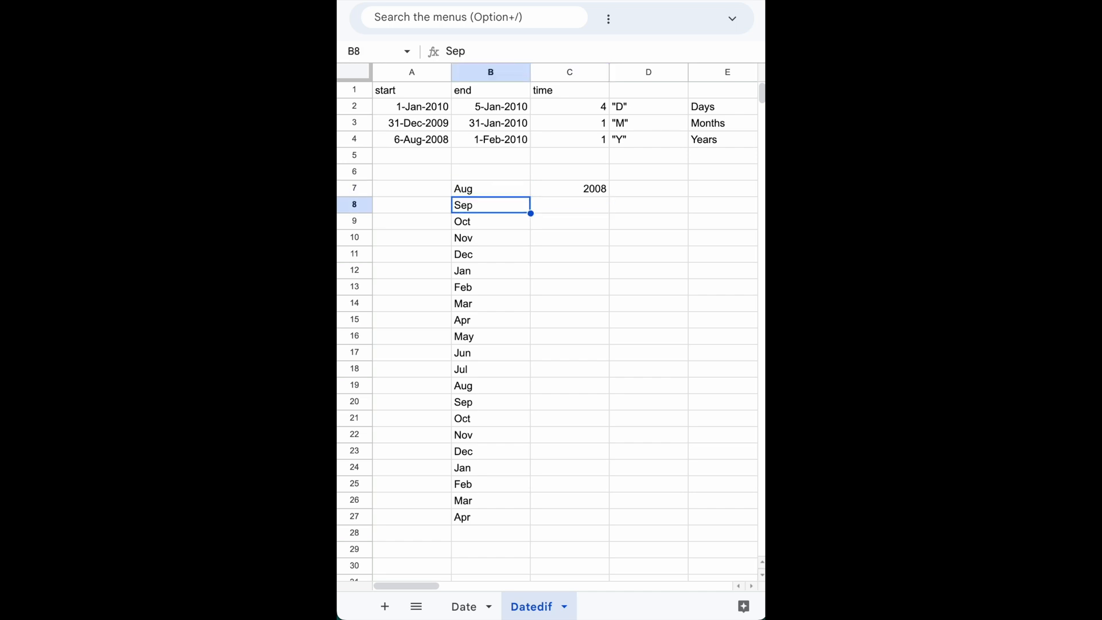
pyautogui.press('Down')
pyautogui.press('Down')
pyautogui.press('Down')
pyautogui.press('Down')
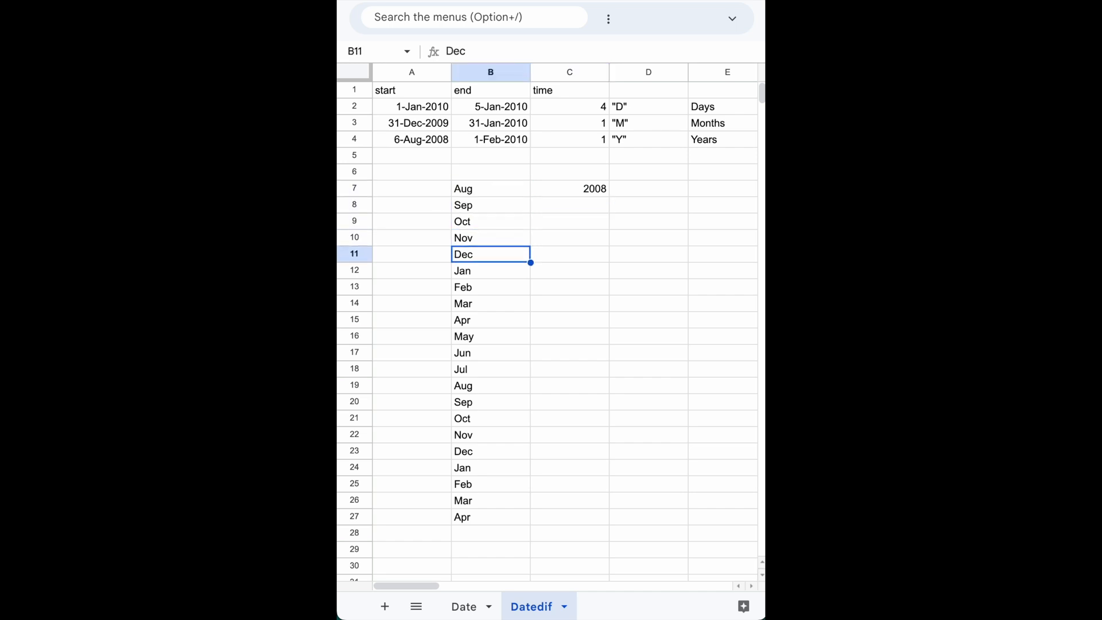
pyautogui.press('Down')
pyautogui.press('Down')
pyautogui.press('Down')
pyautogui.press('Down')
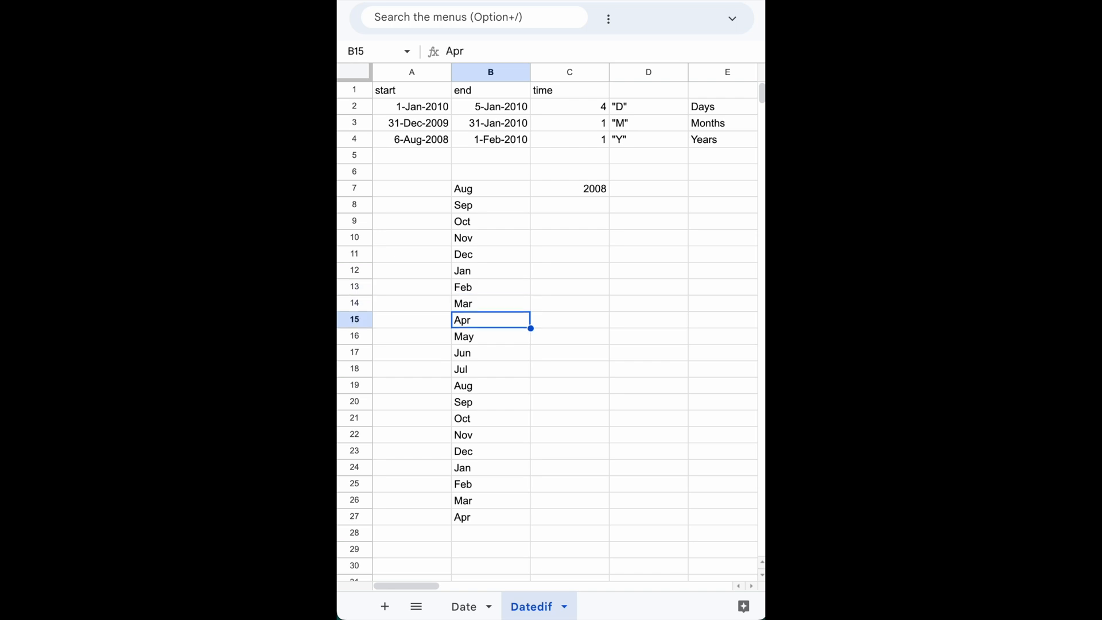
pyautogui.press('Down')
pyautogui.press('Down')
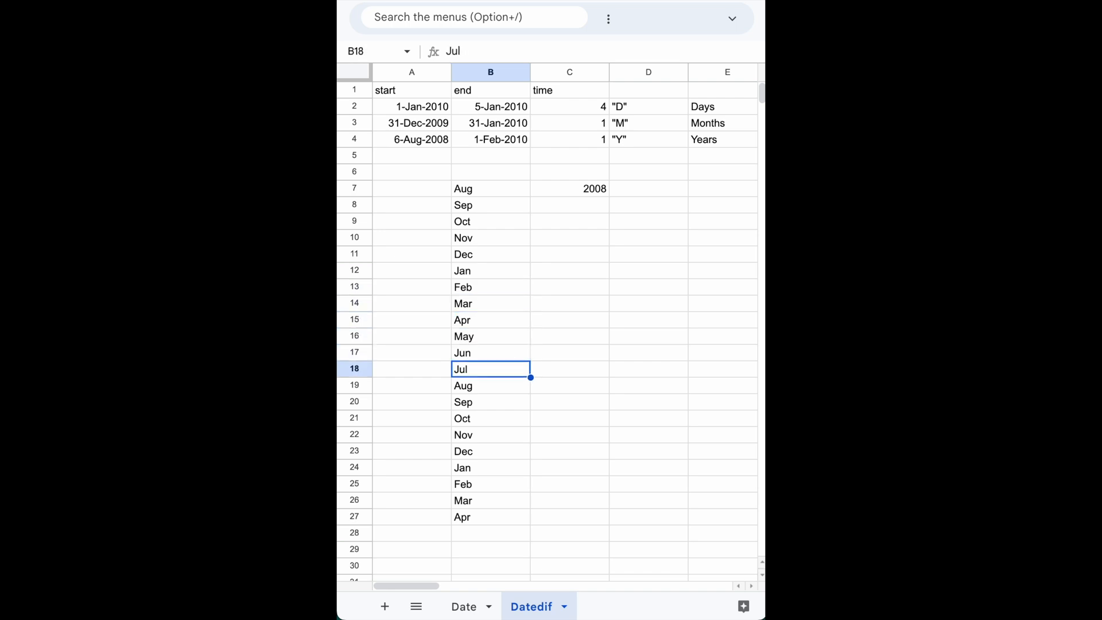
pyautogui.press('Right')
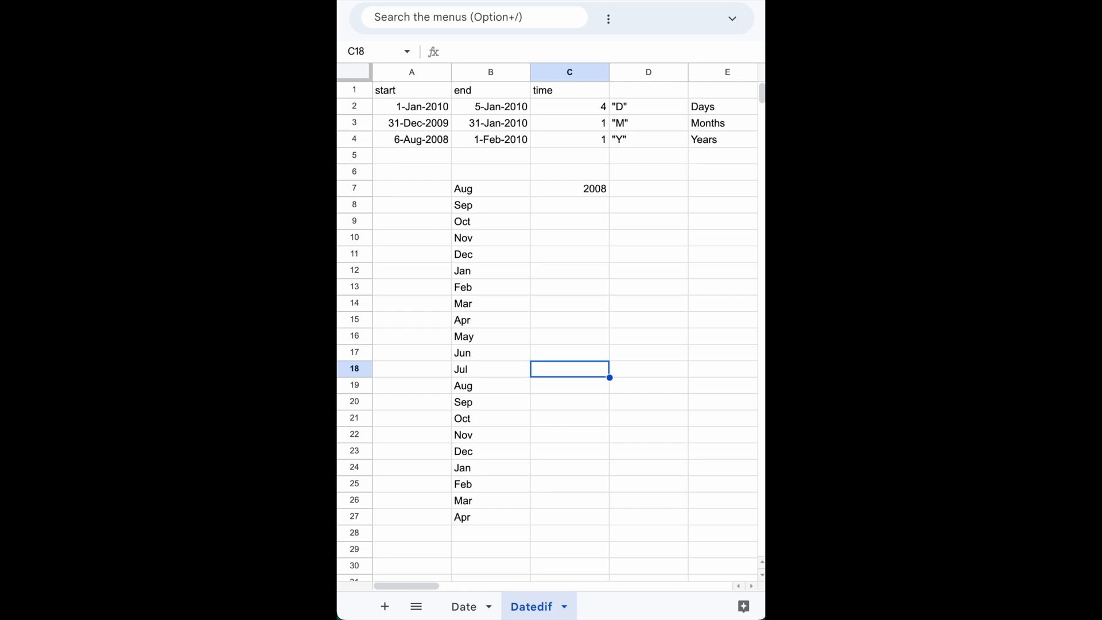
pyautogui.press('Down')
pyautogui.write('2009')
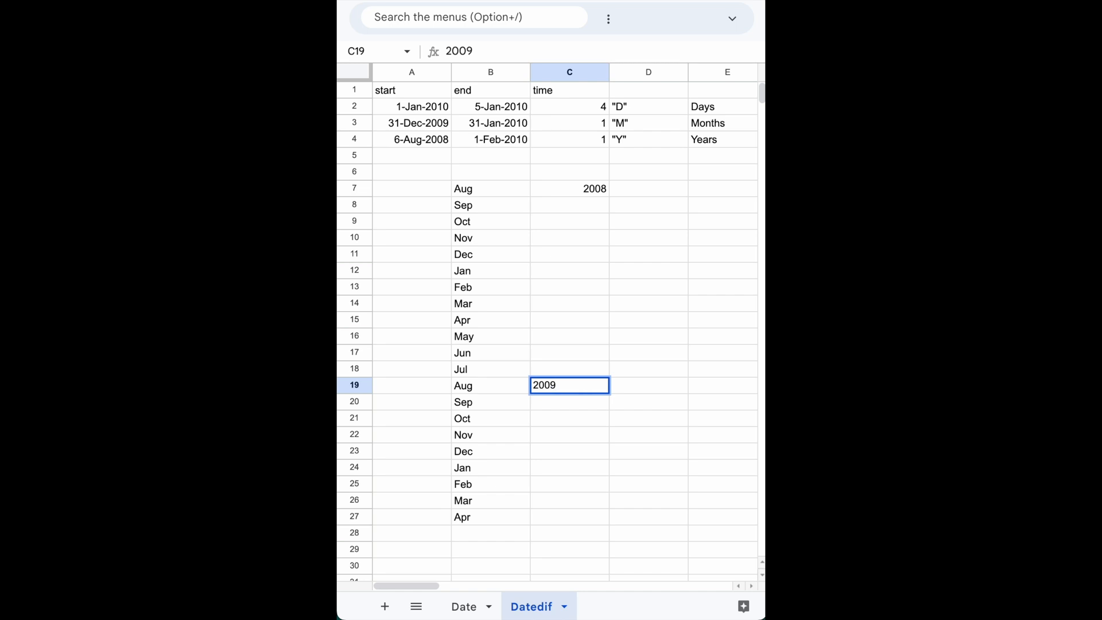
pyautogui.press('Return')
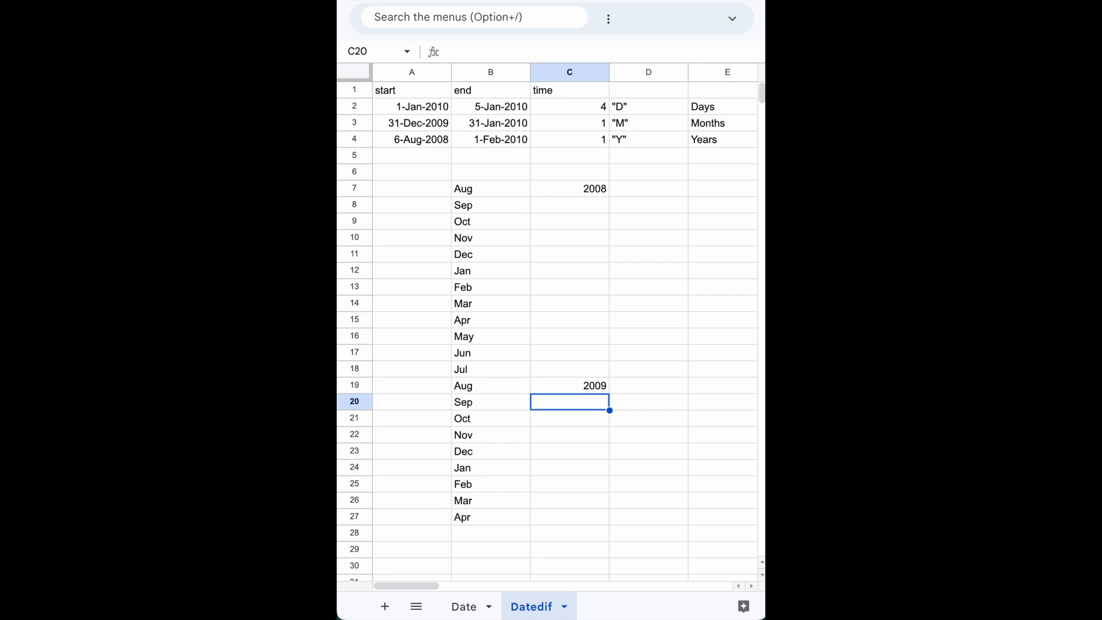
# Extend the month series in column B from Apr in cell B27 down to Aug in cell B31.
pyautogui.press('Left')
pyautogui.press('Down')
pyautogui.press('Down')
pyautogui.press('Down')
pyautogui.press('Down')
pyautogui.press('Down')
pyautogui.press('Down')
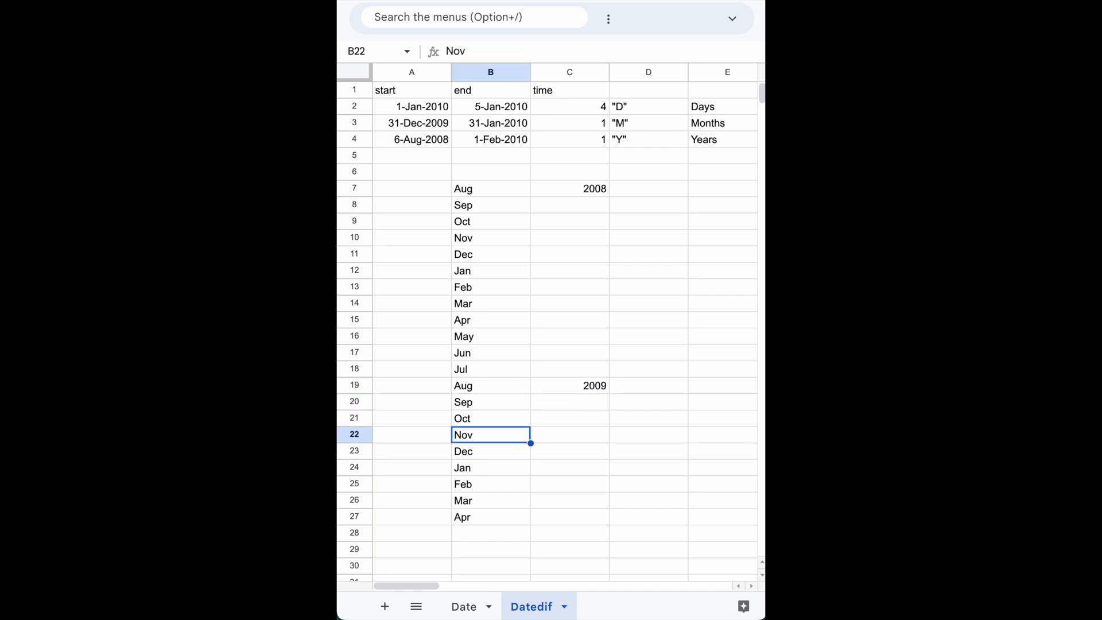
pyautogui.press('Down')
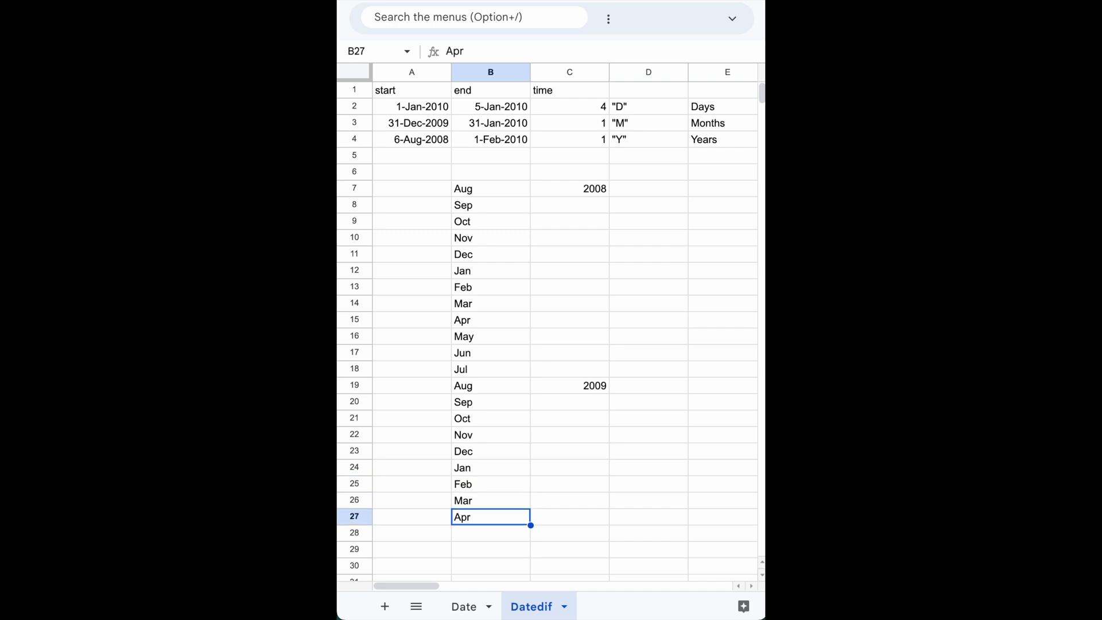
pyautogui.press('Down')
pyautogui.press('Up')
pyautogui.press('Up')
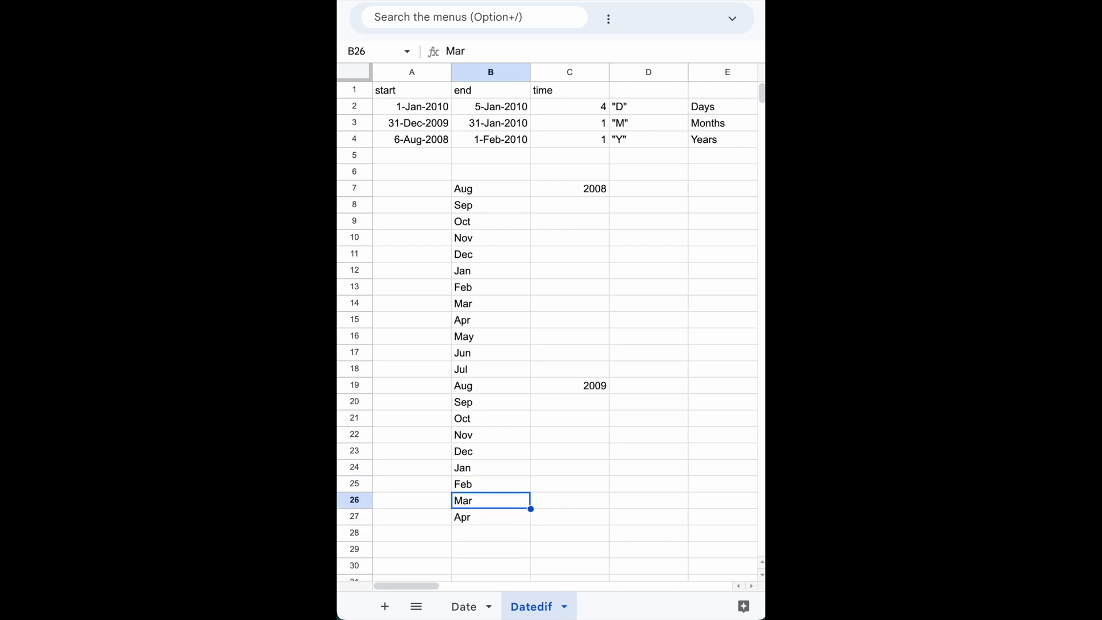
pyautogui.hotkey('shift', 'Down')
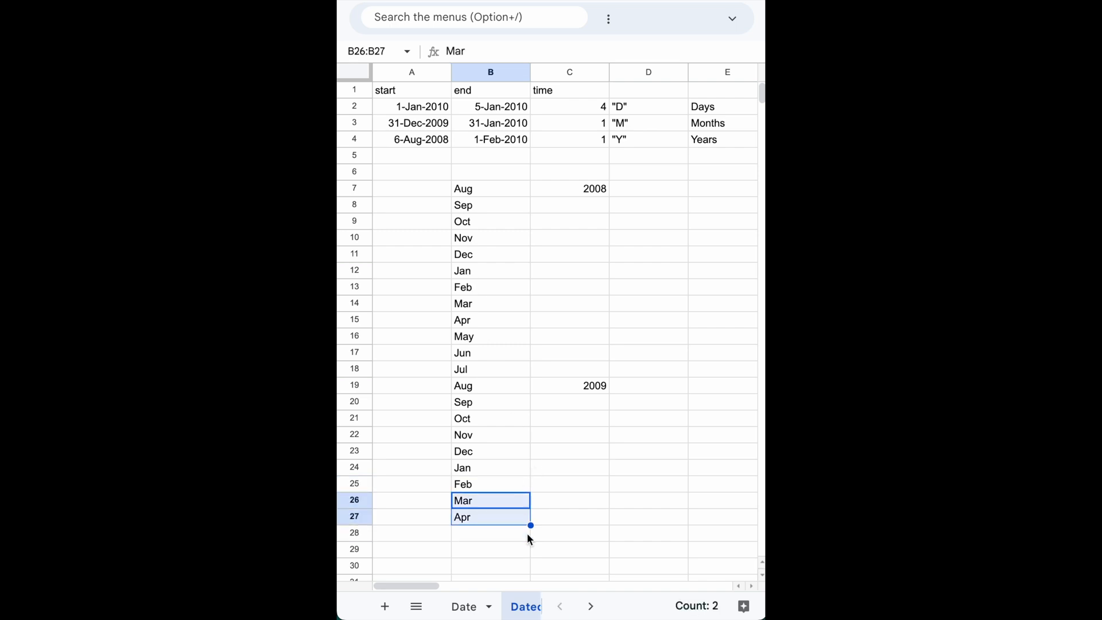
pyautogui.moveTo(531, 525); pyautogui.dragTo(528, 567)
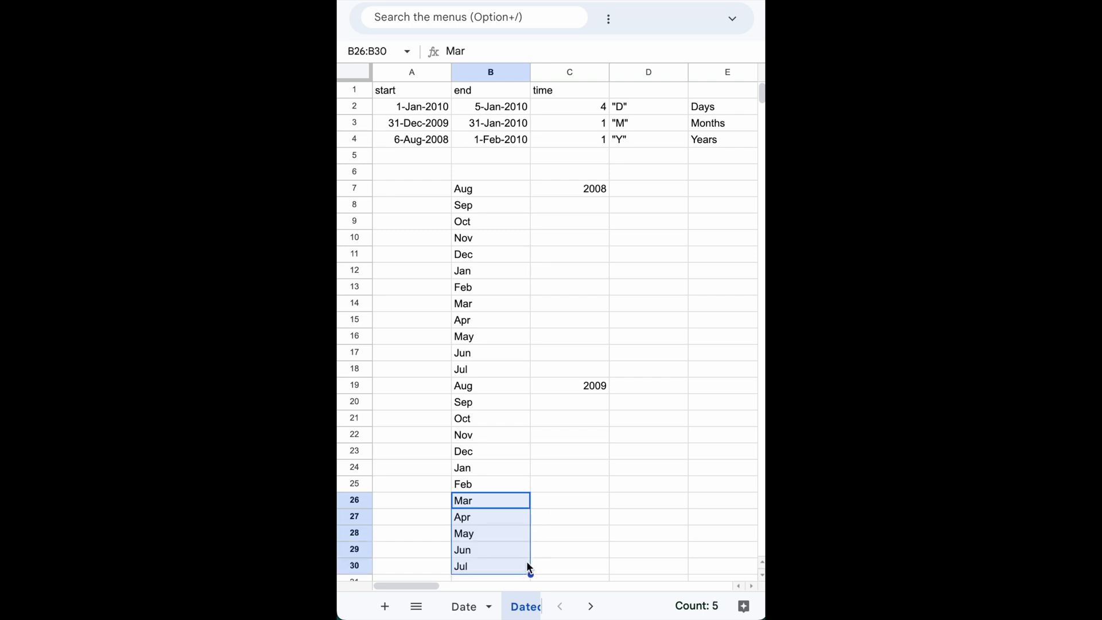
pyautogui.scroll(-1, 525, 533)
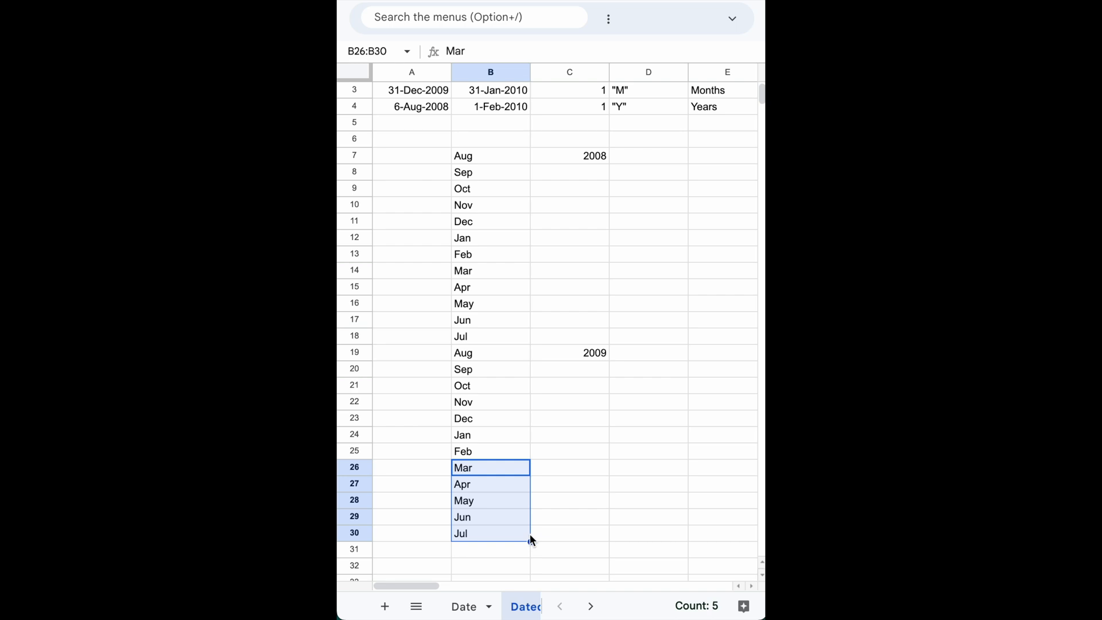
pyautogui.moveTo(531, 542); pyautogui.dragTo(528, 558)
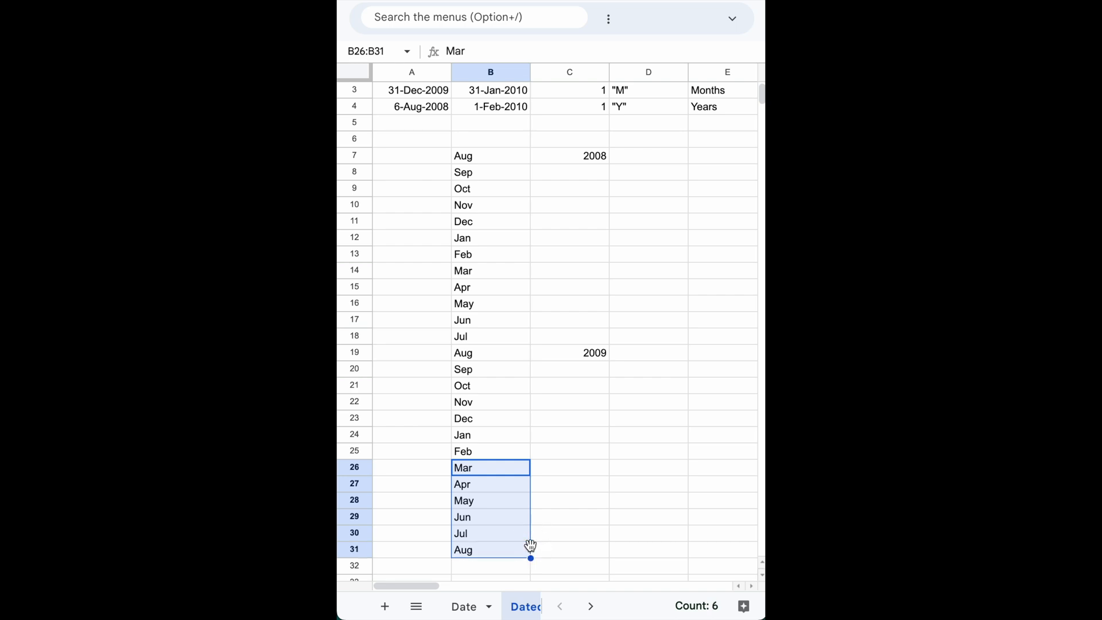
# Enter the year 2010 in cell C31, beside the last Aug in the month list.
pyautogui.click(559, 554)
pyautogui.write('2010')
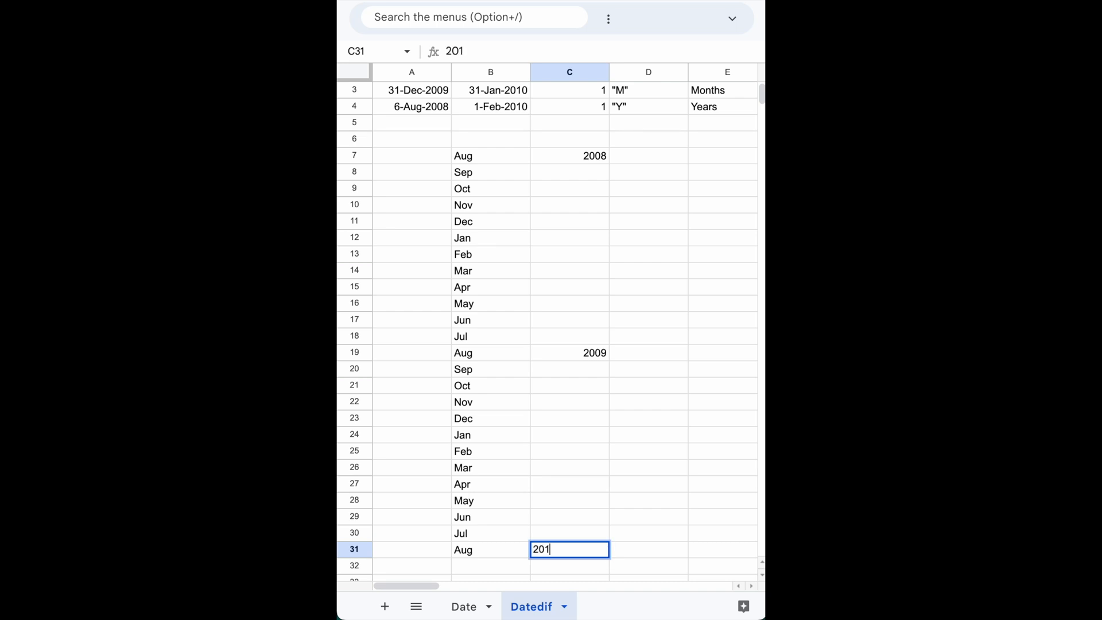
pyautogui.press('Return')
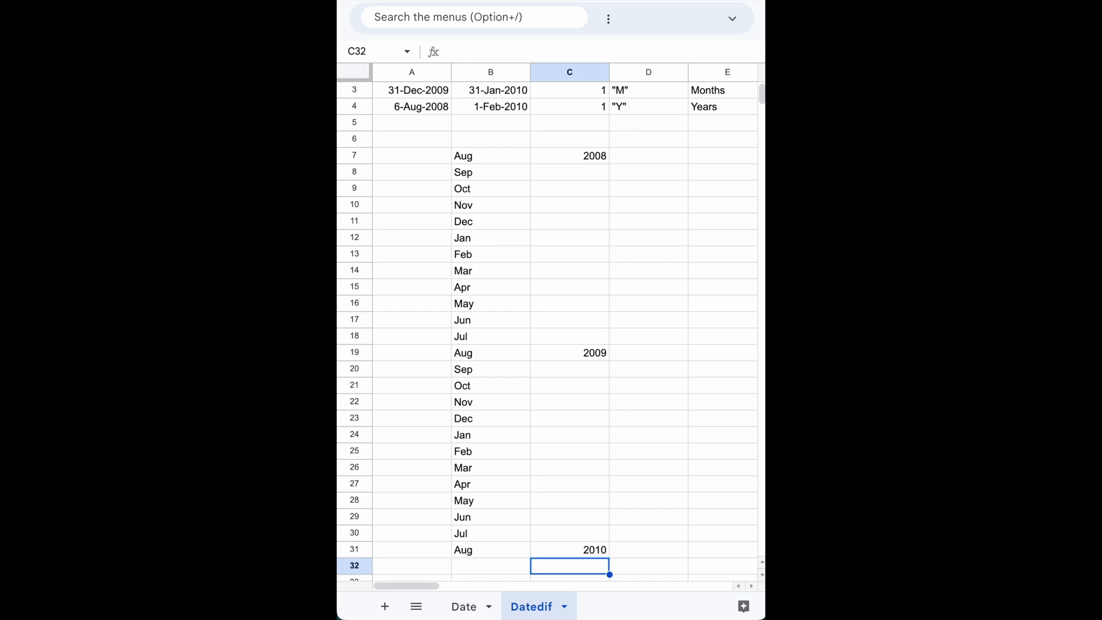
# Locate February 2010 in the month timeline and compare its position with the year difference in cell C4.
pyautogui.scroll(1, 549, 333)
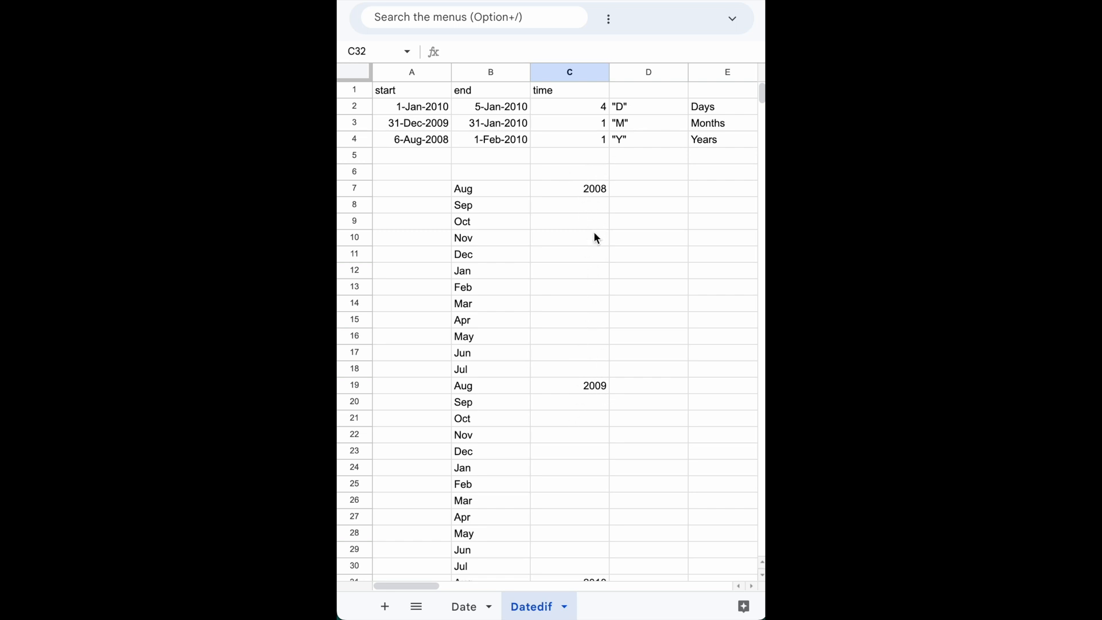
pyautogui.scroll(-1, 584, 377)
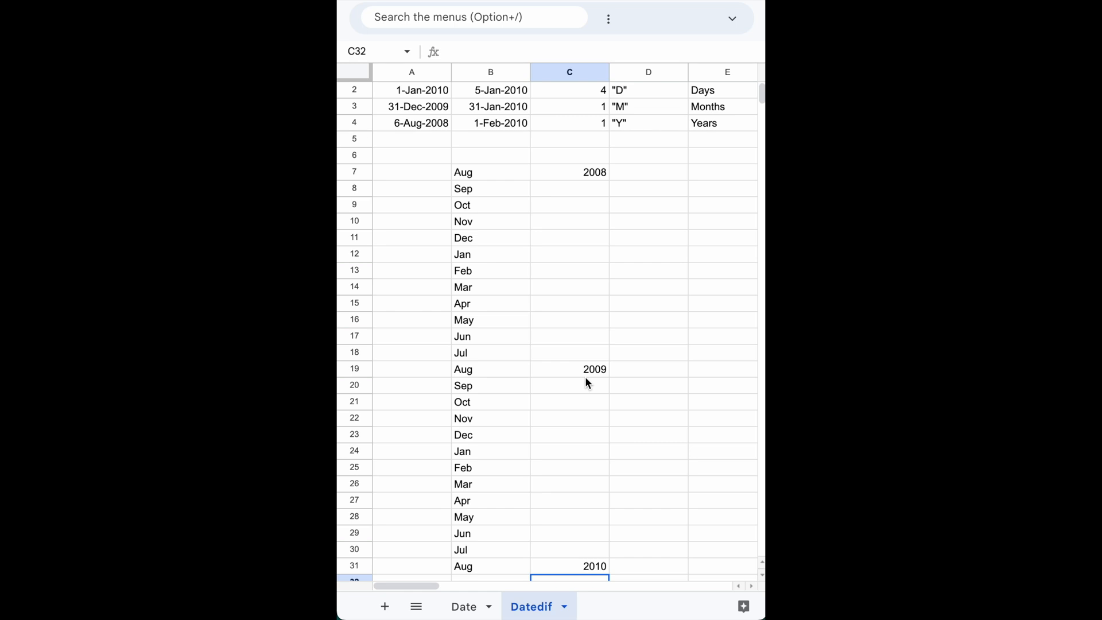
pyautogui.click(461, 469)
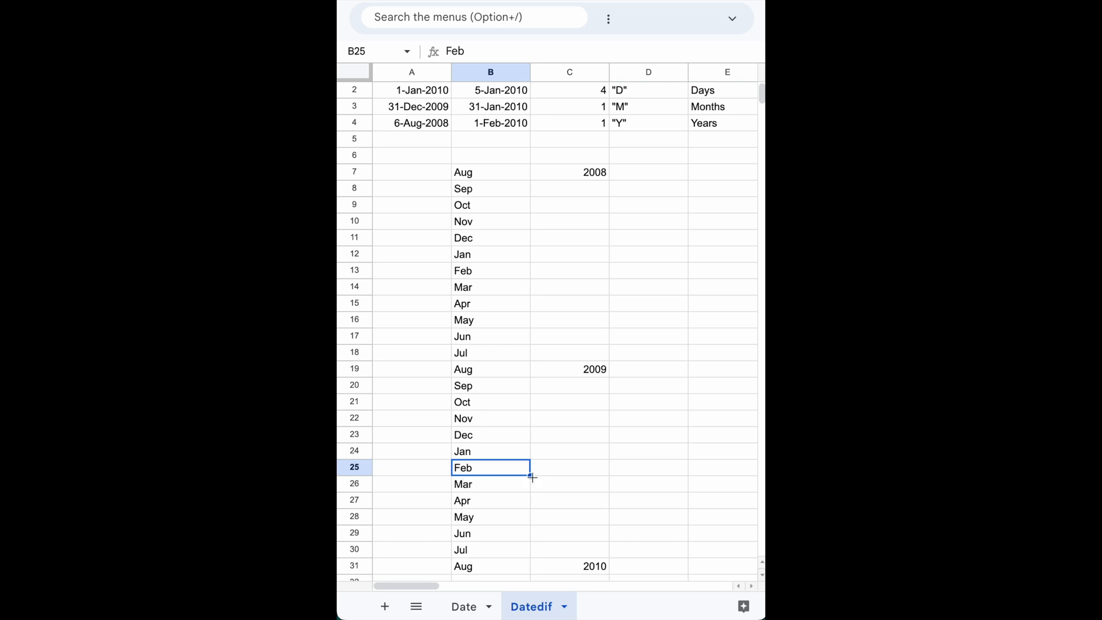
pyautogui.click(552, 471)
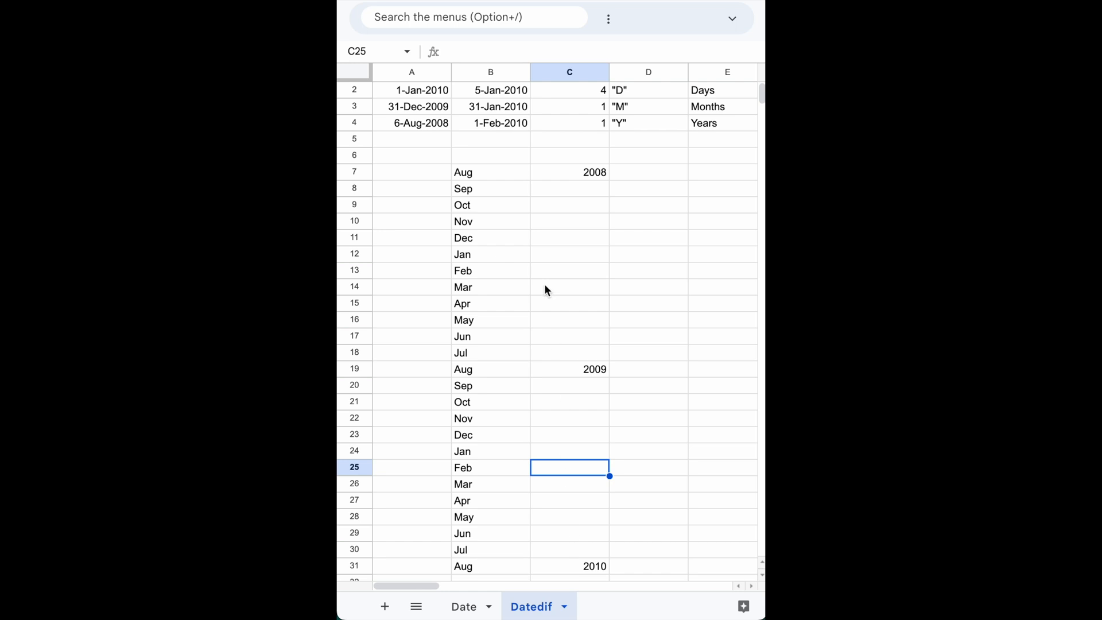
pyautogui.click(594, 128)
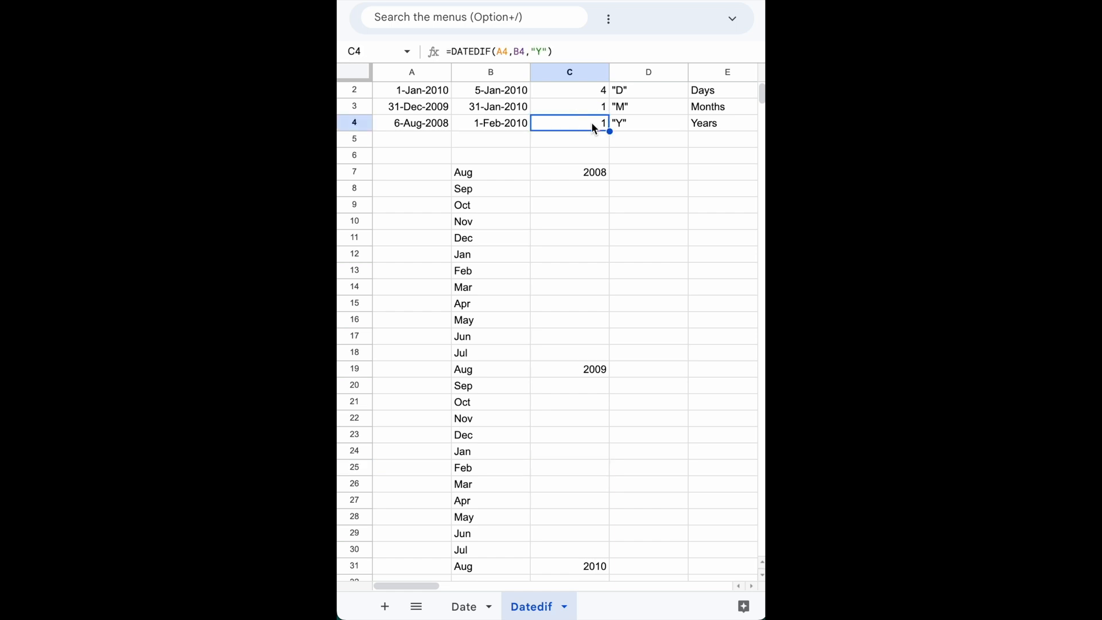
# Set the end date in cell B4 to 5-Aug-2010 and check the year difference in cell C4.
pyautogui.doubleClick(501, 123)
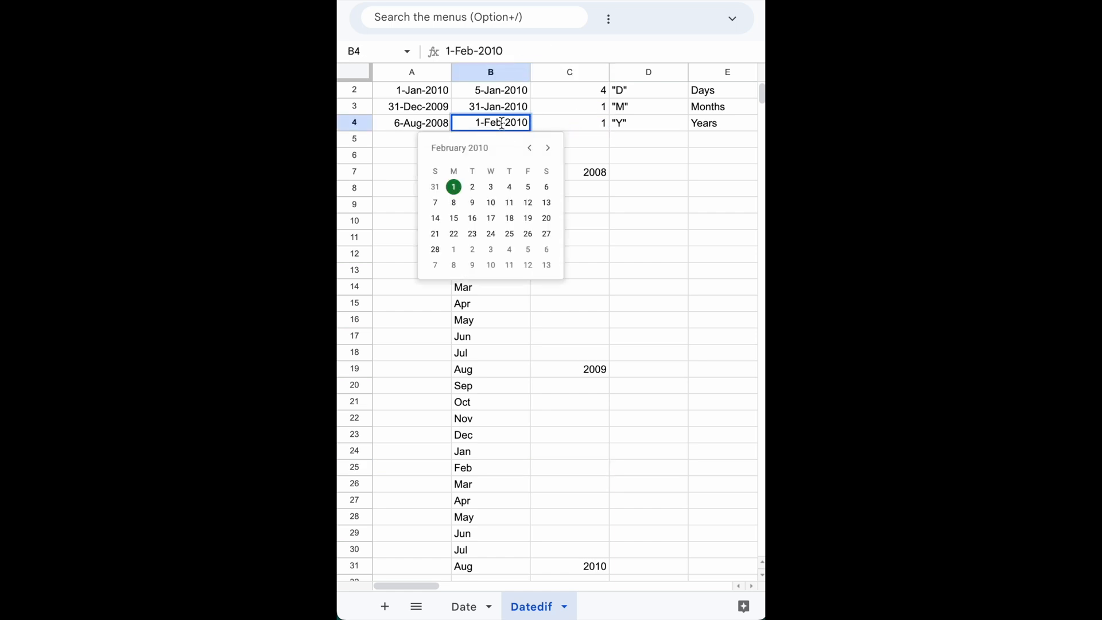
pyautogui.click(545, 149)
pyautogui.click(545, 149)
pyautogui.click(546, 148)
pyautogui.click(547, 149)
pyautogui.click(547, 149)
pyautogui.click(548, 151)
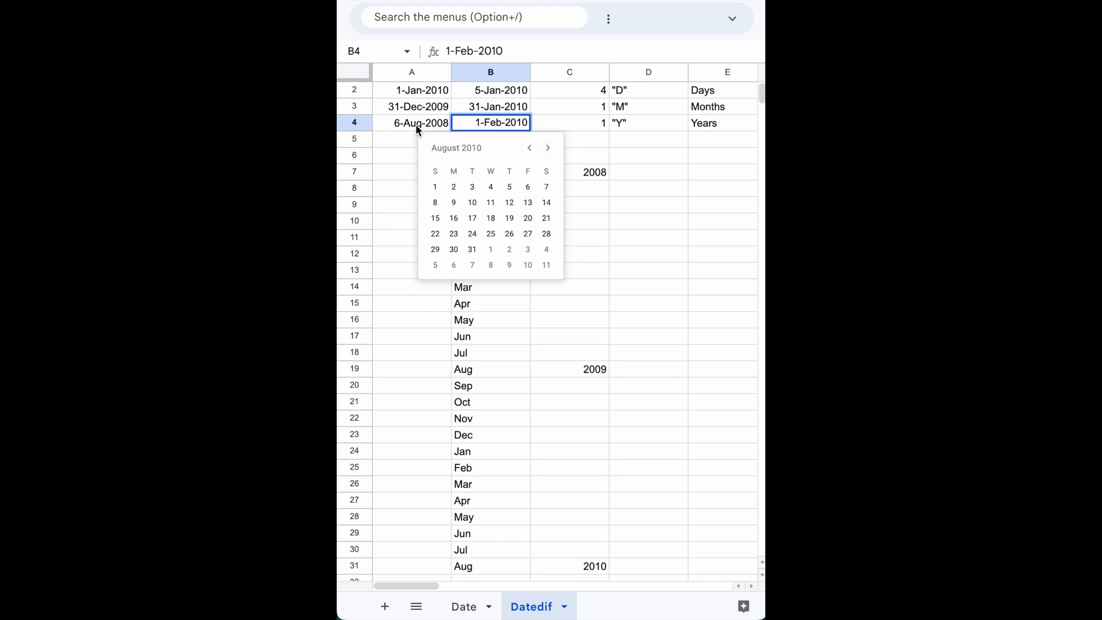
pyautogui.click(509, 188)
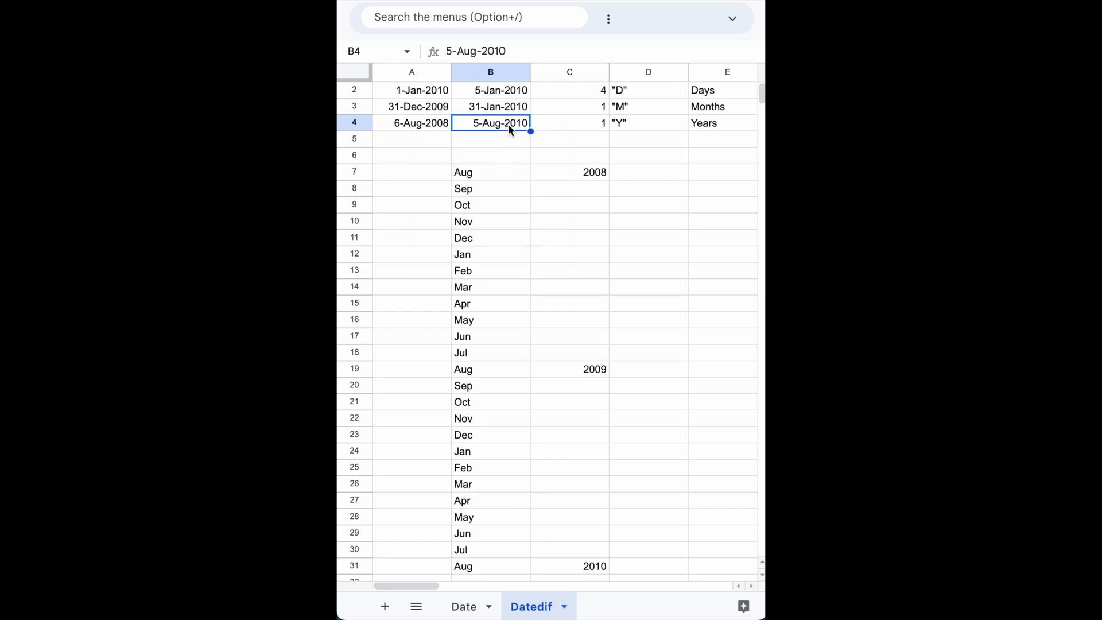
pyautogui.click(597, 127)
# Set the end date in cell B4 to 6-Aug-2010.
pyautogui.click(489, 122)
pyautogui.doubleClick(489, 123)
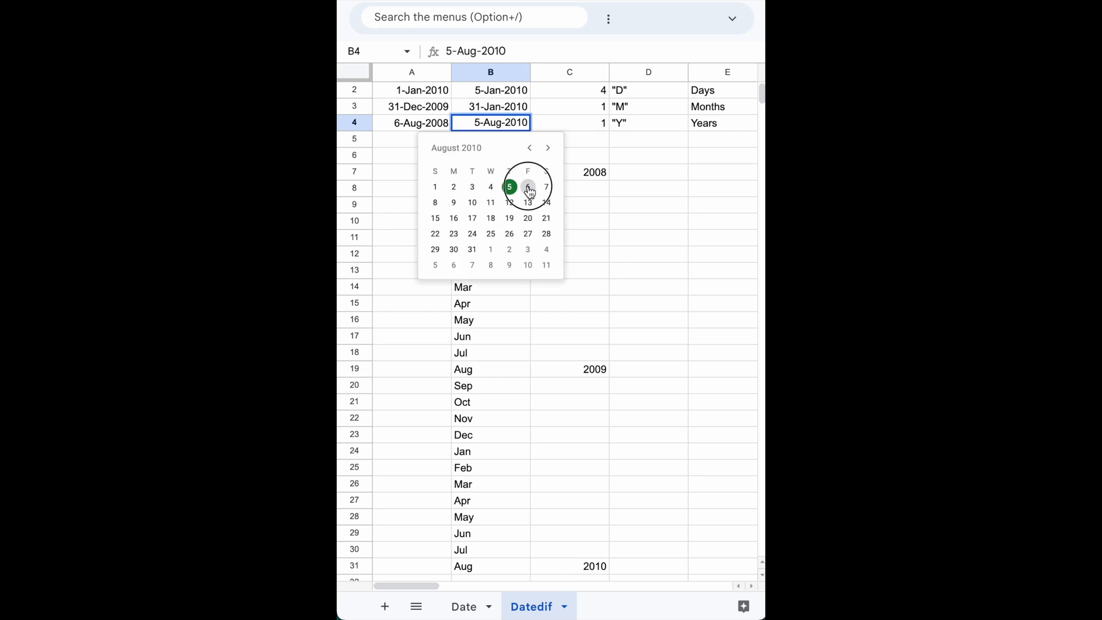
pyautogui.click(528, 189)
pyautogui.click(486, 141)
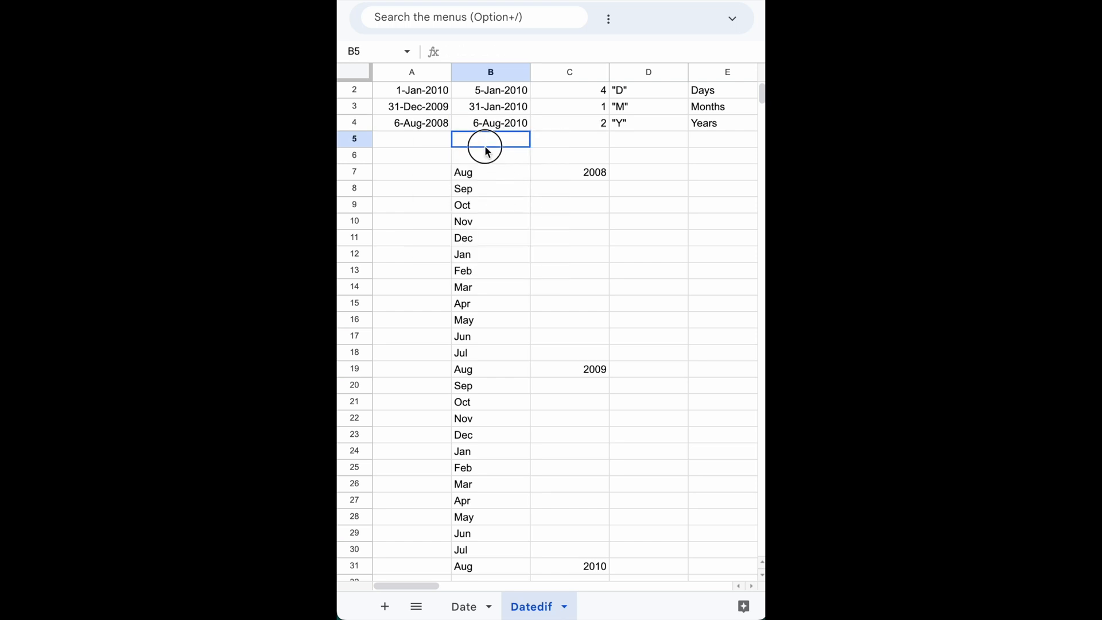
# Compare the start date in cell A4 with the end date in cell B4.
pyautogui.click(410, 127)
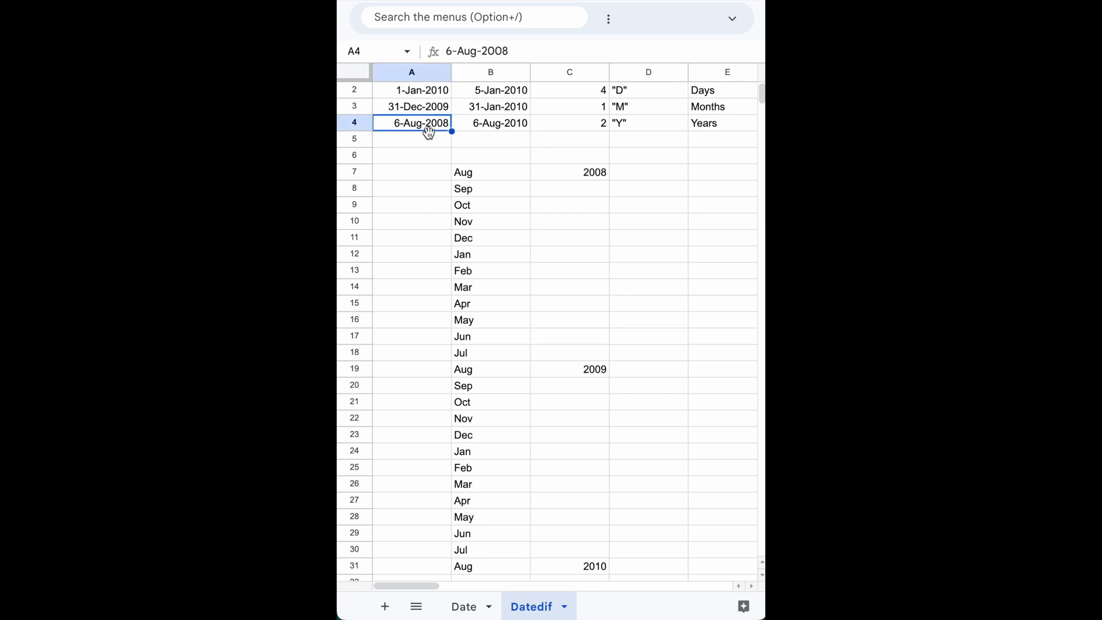
pyautogui.click(498, 132)
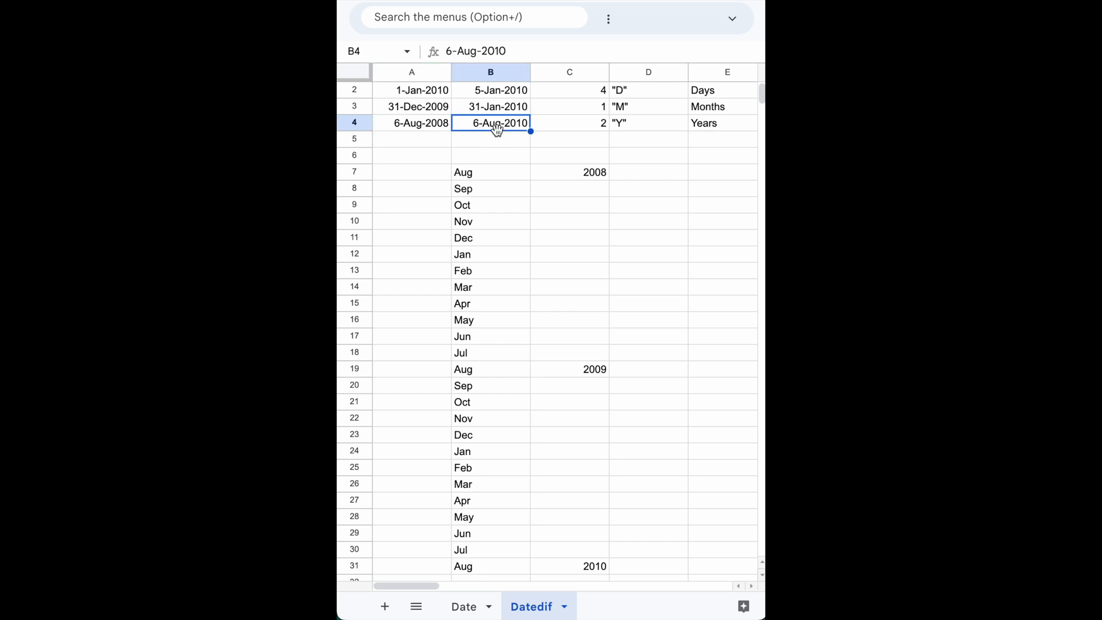
pyautogui.click(411, 128)
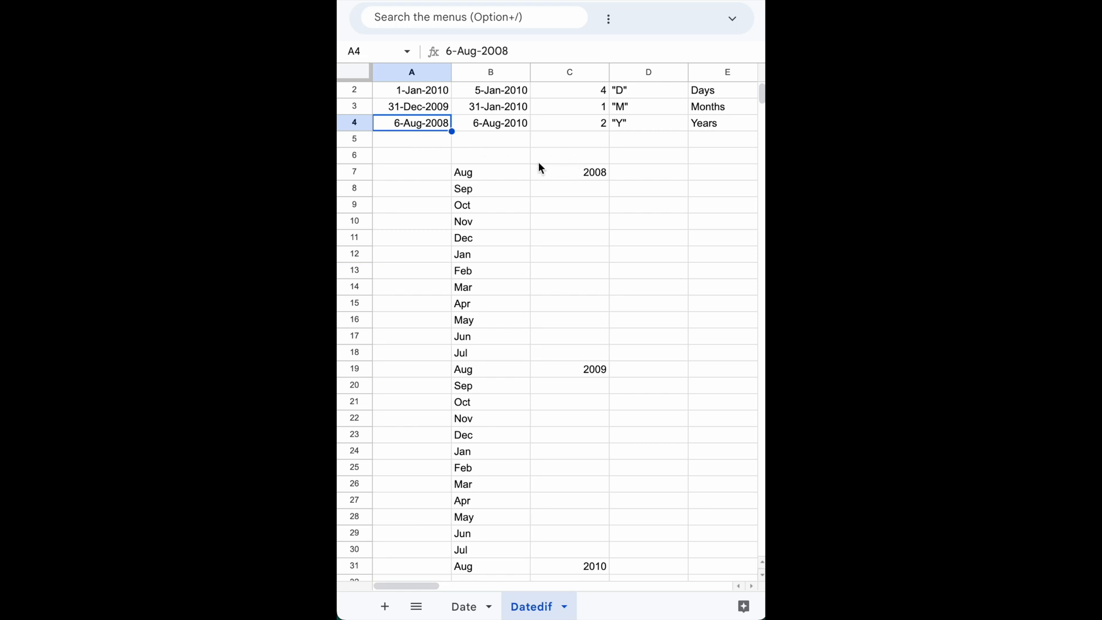
pyautogui.click(500, 152)
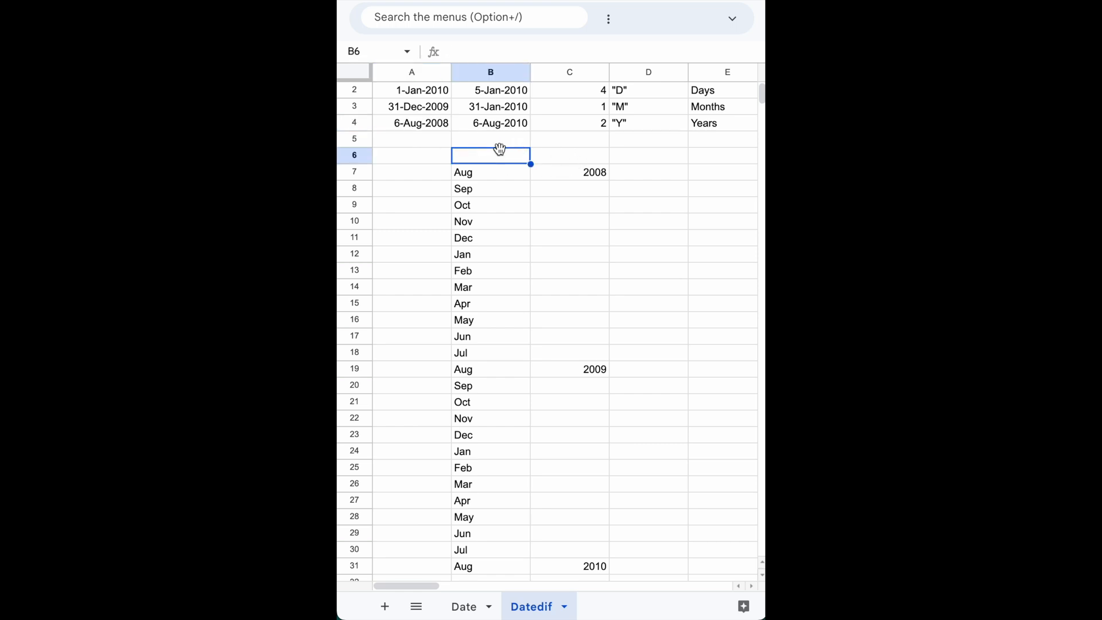
# Insert two blank rows above row 5, between the year example and the month timeline.
pyautogui.click(356, 139)
pyautogui.rightClick(356, 138)
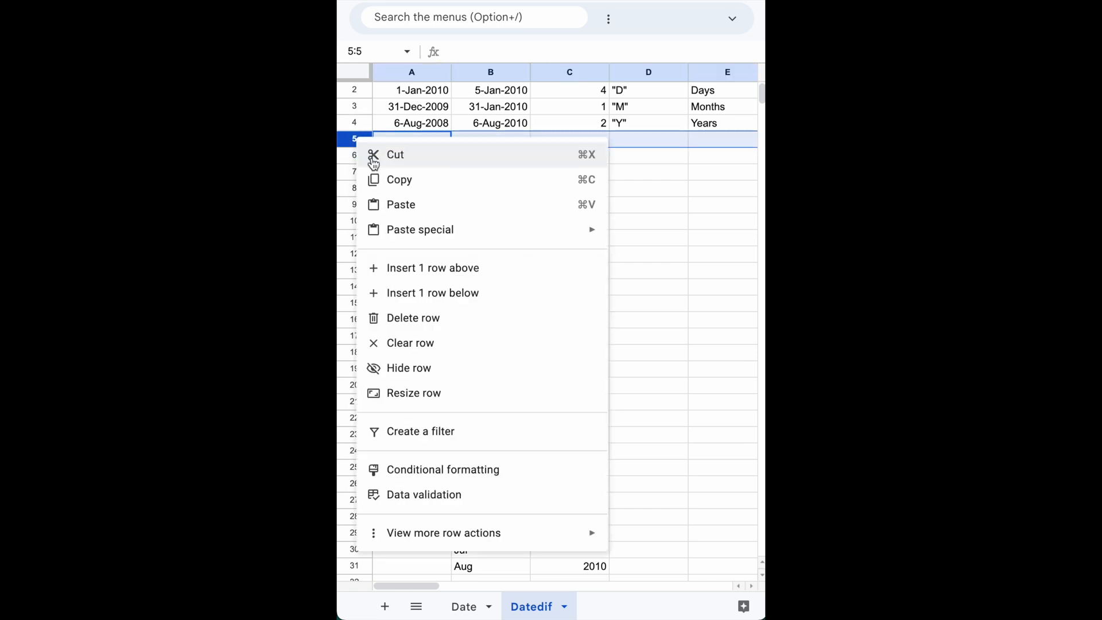
pyautogui.click(412, 268)
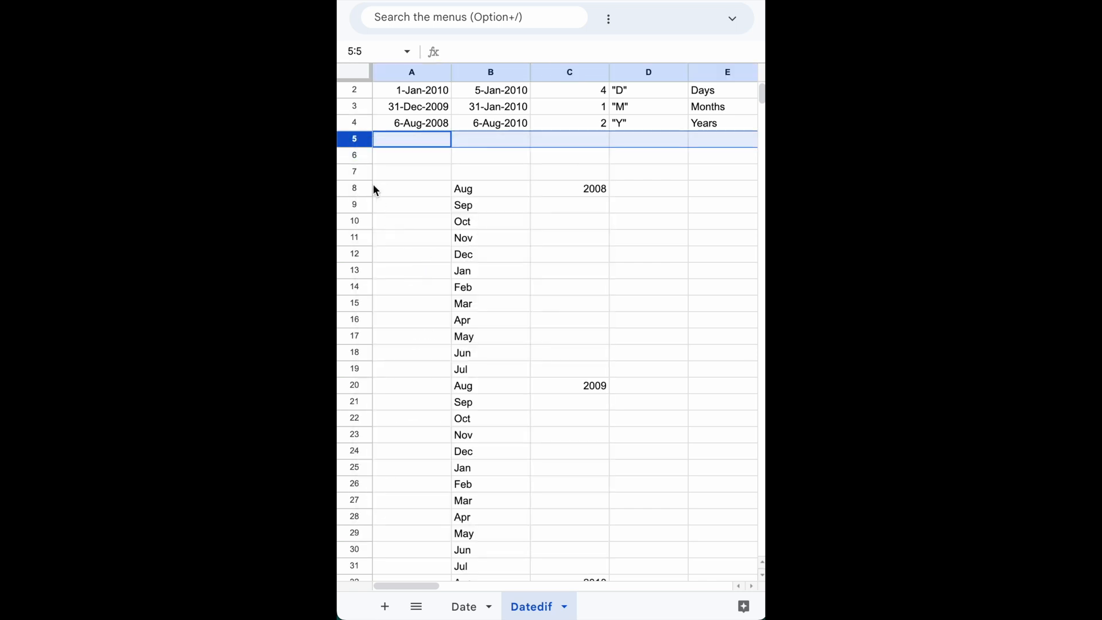
pyautogui.rightClick(357, 139)
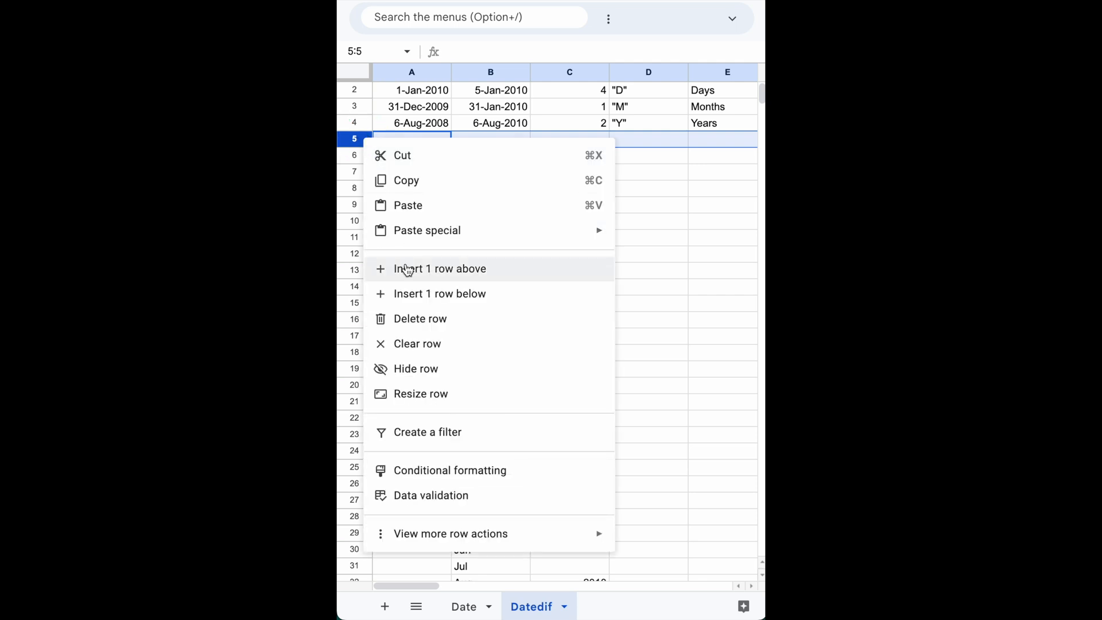
pyautogui.click(407, 270)
pyautogui.scroll(1, 639, 155)
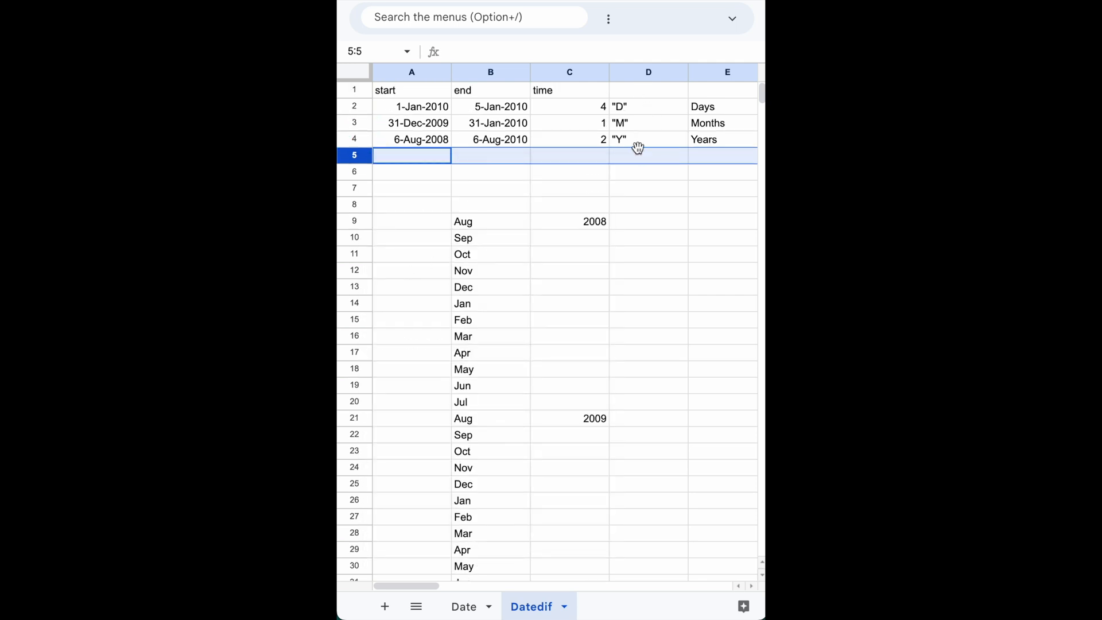
# Enter the header Unit in cell D1 above the unit codes.
pyautogui.click(645, 98)
pyautogui.write('Unite')
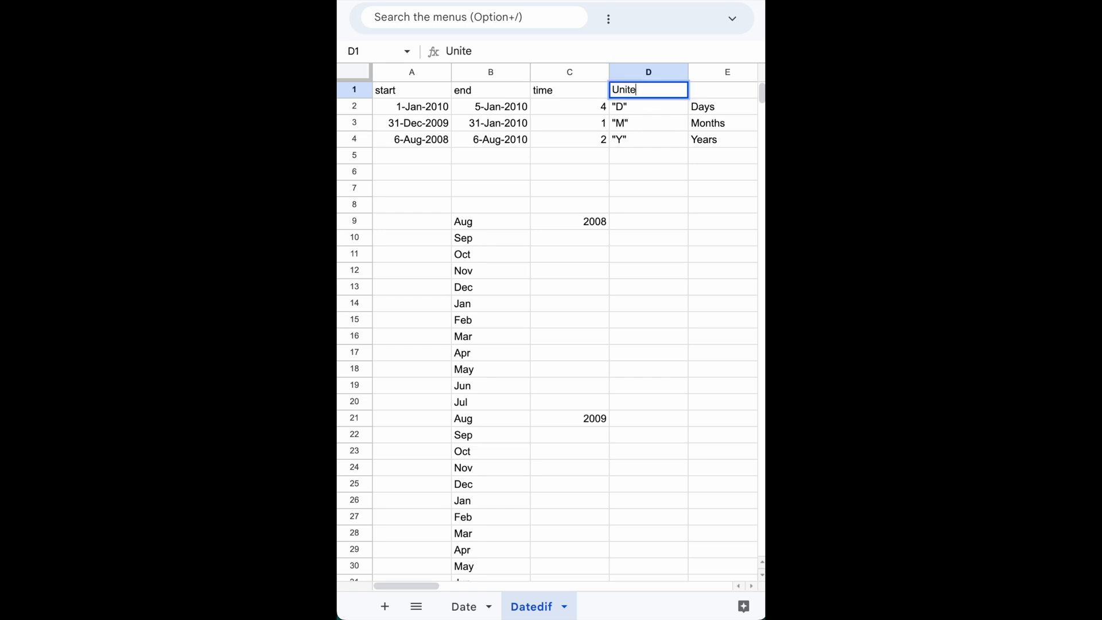
pyautogui.press('BackSpace')
pyautogui.press('Return')
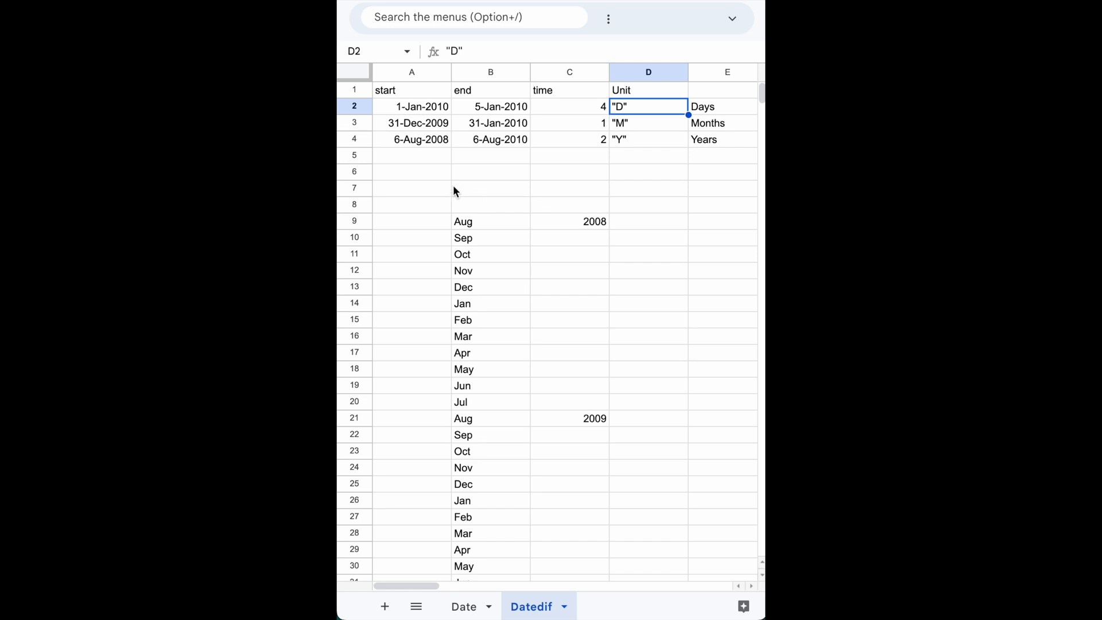
# Enter the unit codes "MD", "YM" and "YD" in cells D5 to D7, including the quotation marks.
pyautogui.click(660, 160)
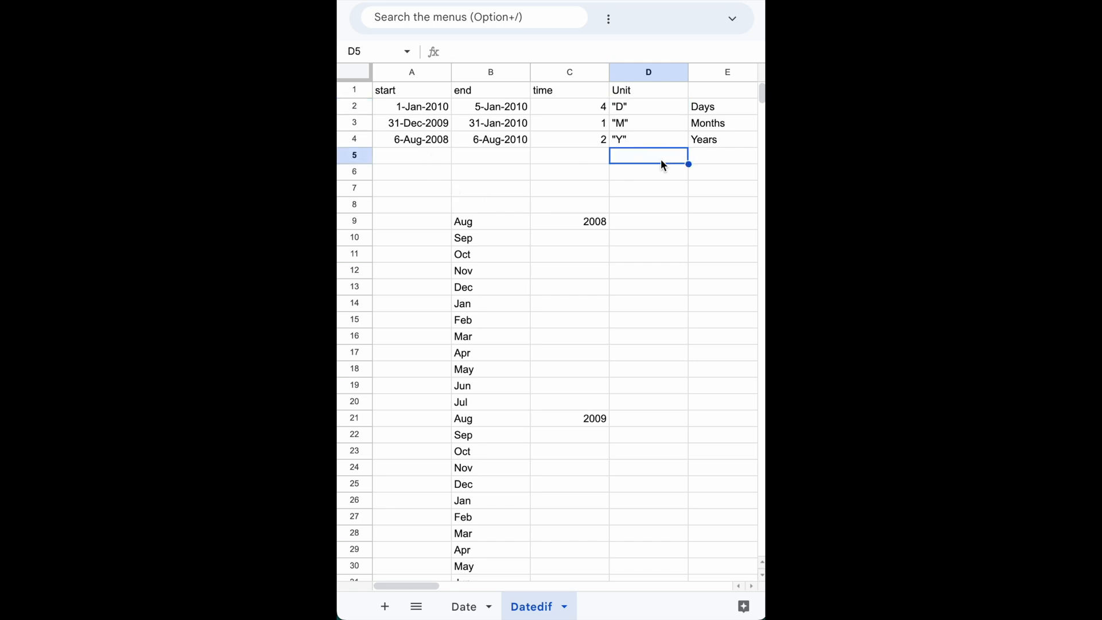
pyautogui.write('""')
pyautogui.press('Left')
pyautogui.press('Right')
pyautogui.write('"MD"')
pyautogui.press('Return')
pyautogui.write('"YM')
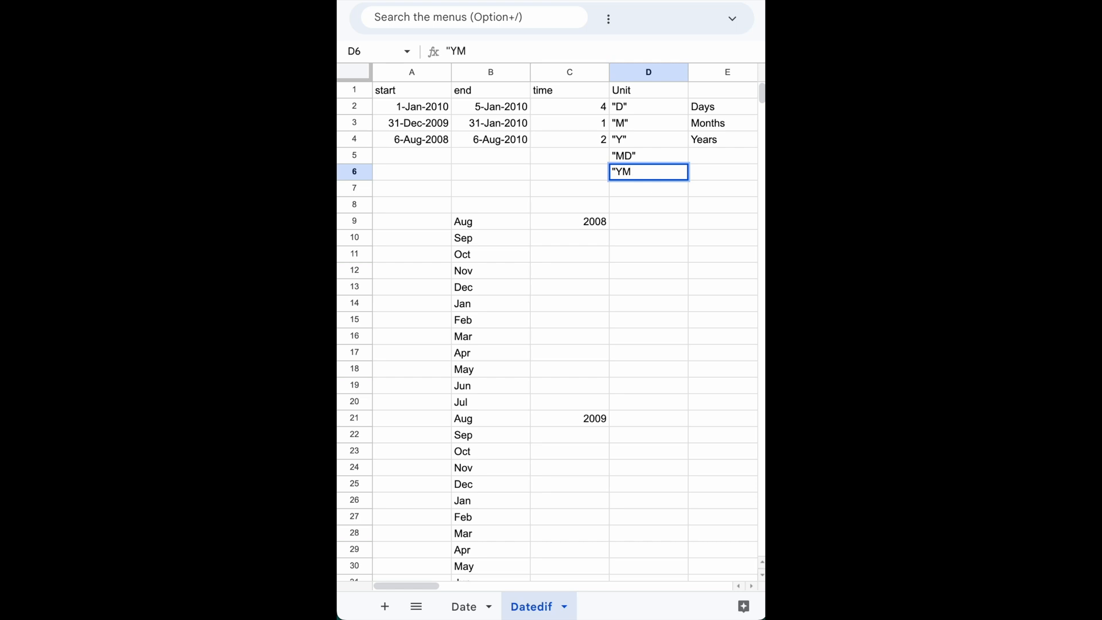
pyautogui.press('Return')
pyautogui.write('"YD"')
pyautogui.press('Return')
# Fill the start date, end date and DATEDIF formula from A4:C4 down into row 5.
pyautogui.press('Up')
pyautogui.press('Up')
pyautogui.press('Up')
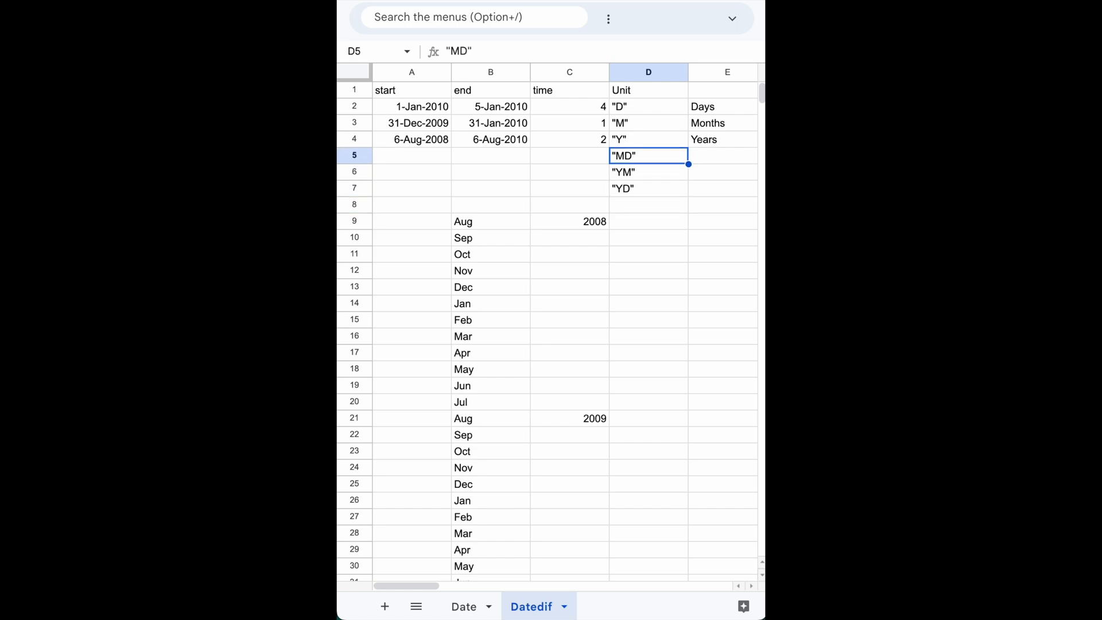
pyautogui.press('Left')
pyautogui.press('Left')
pyautogui.press('Left')
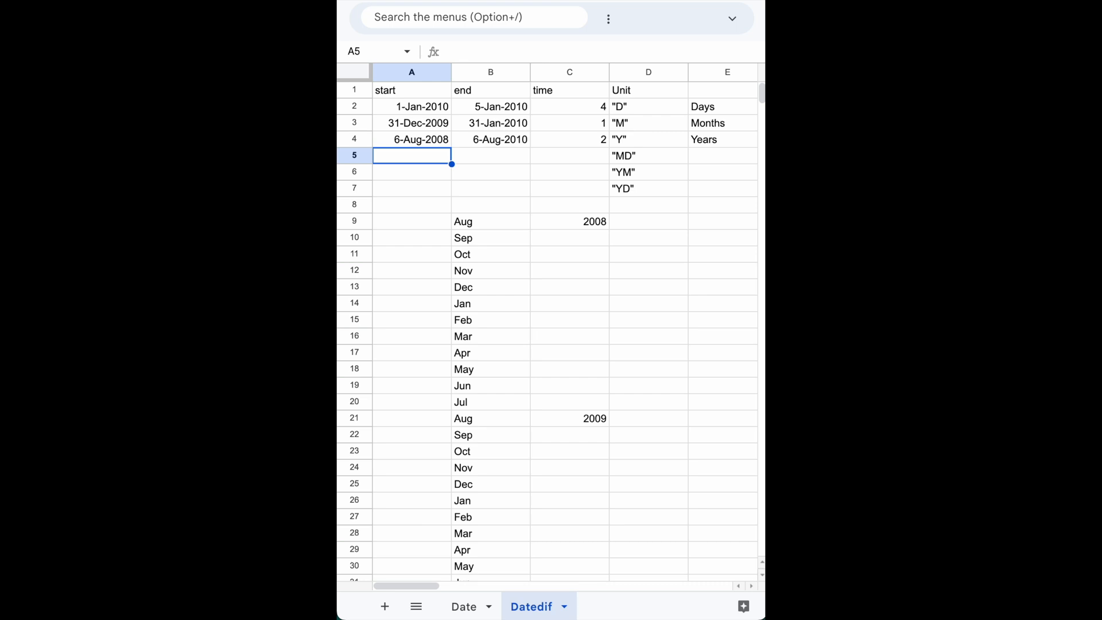
pyautogui.press('Up')
pyautogui.hotkey('shift', 'Right')
pyautogui.hotkey('shift', 'Right')
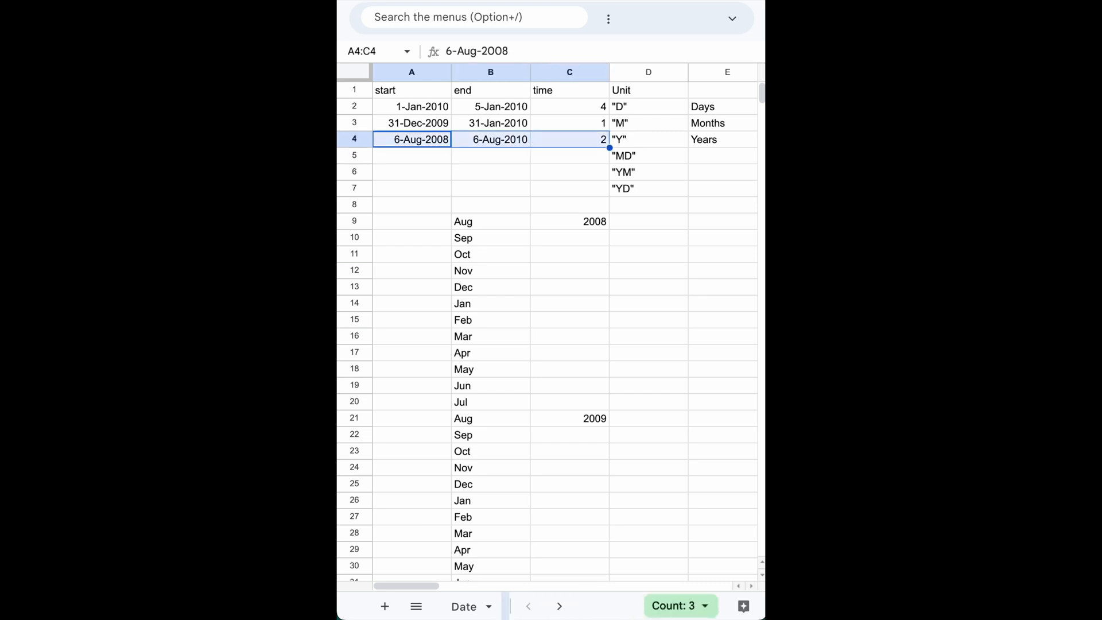
pyautogui.moveTo(610, 148); pyautogui.dragTo(604, 157)
# Change the unit argument of the DATEDIF formula in cell C5 to "md".
pyautogui.click(575, 157)
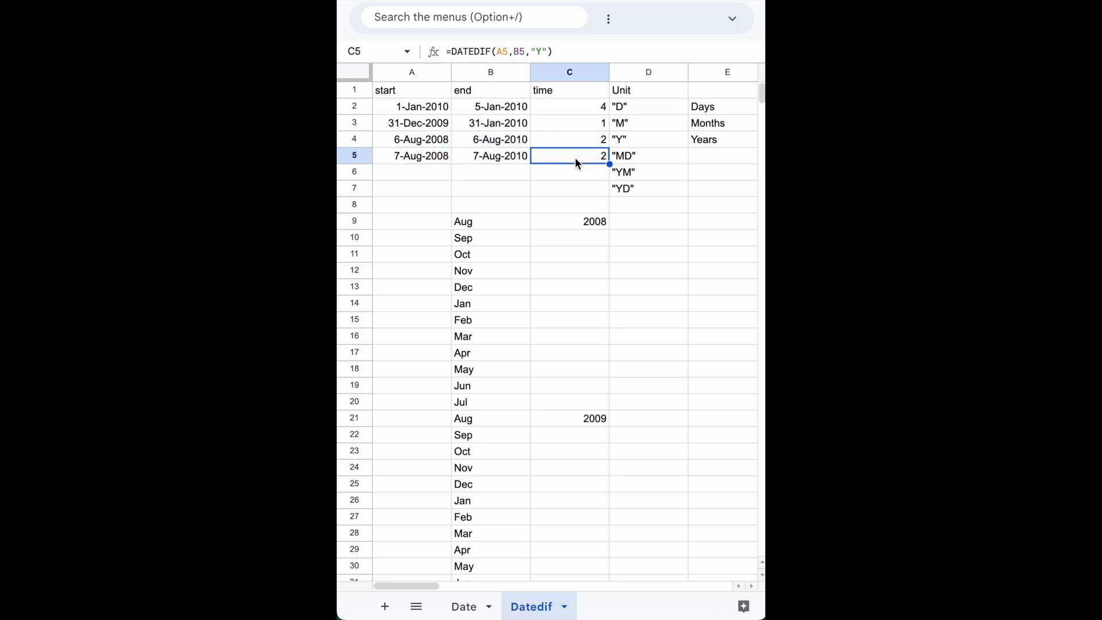
pyautogui.doubleClick(579, 157)
pyautogui.click(629, 155)
pyautogui.hotkey('shift', 'Left')
pyautogui.write('md')
pyautogui.press('Return')
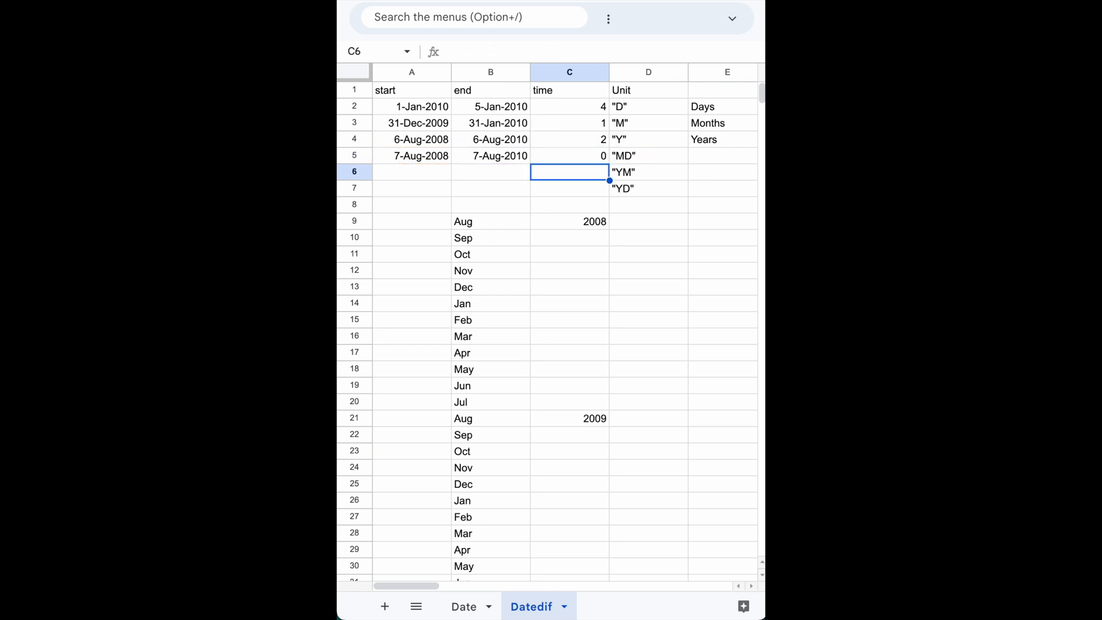
# Set the end date in cell B5 to 8-Aug-2010 using the date picker.
pyautogui.press('Up')
pyautogui.press('Left')
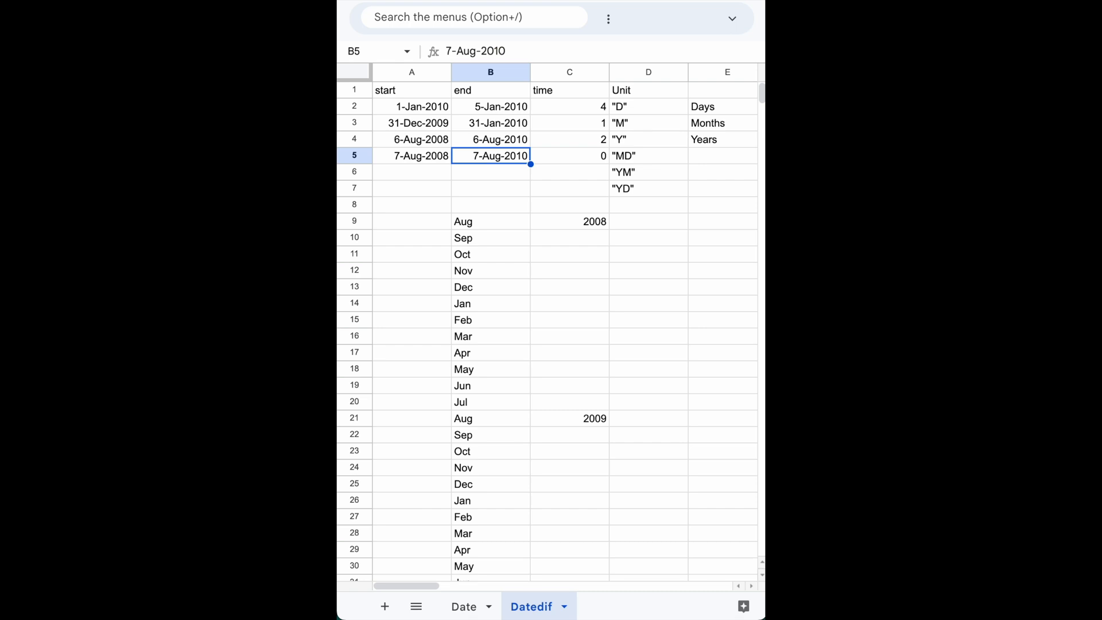
pyautogui.press('Left')
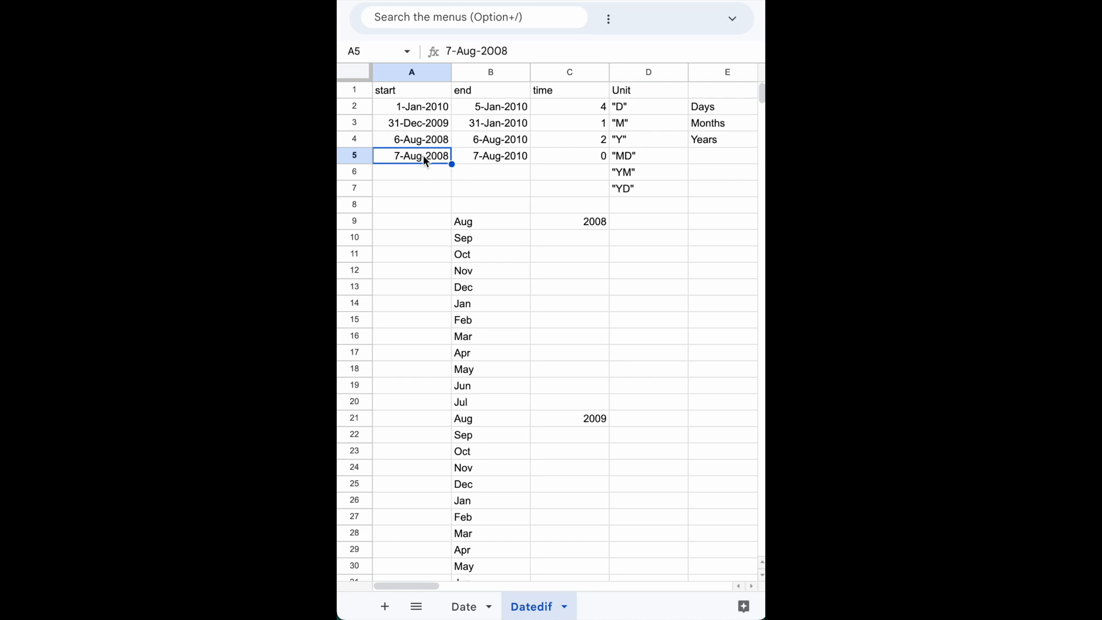
pyautogui.click(499, 154)
pyautogui.doubleClick(499, 154)
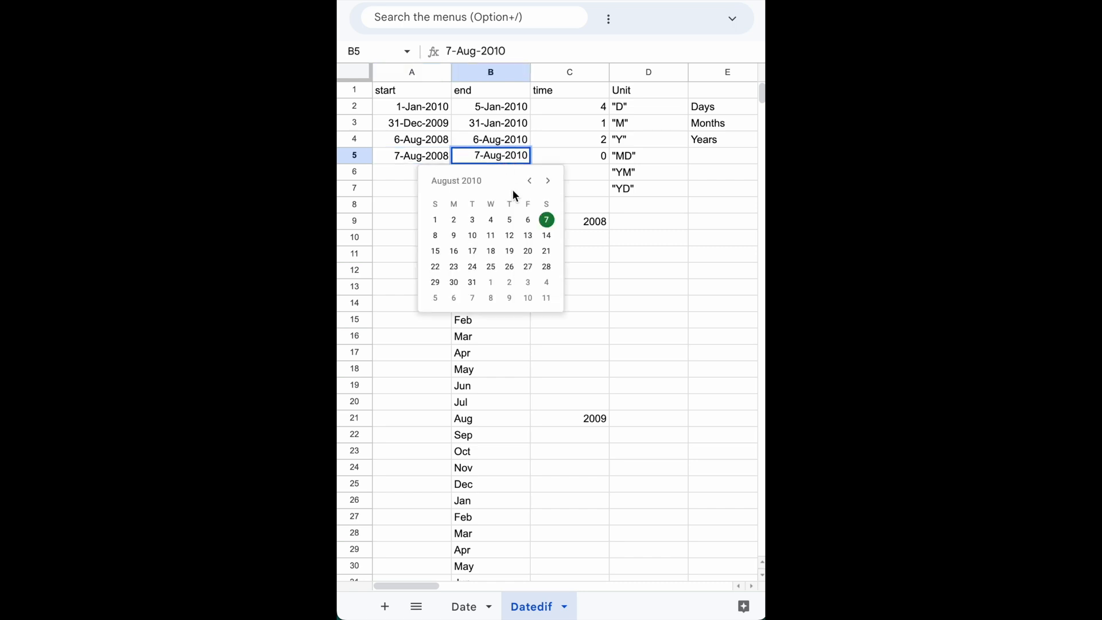
pyautogui.click(435, 236)
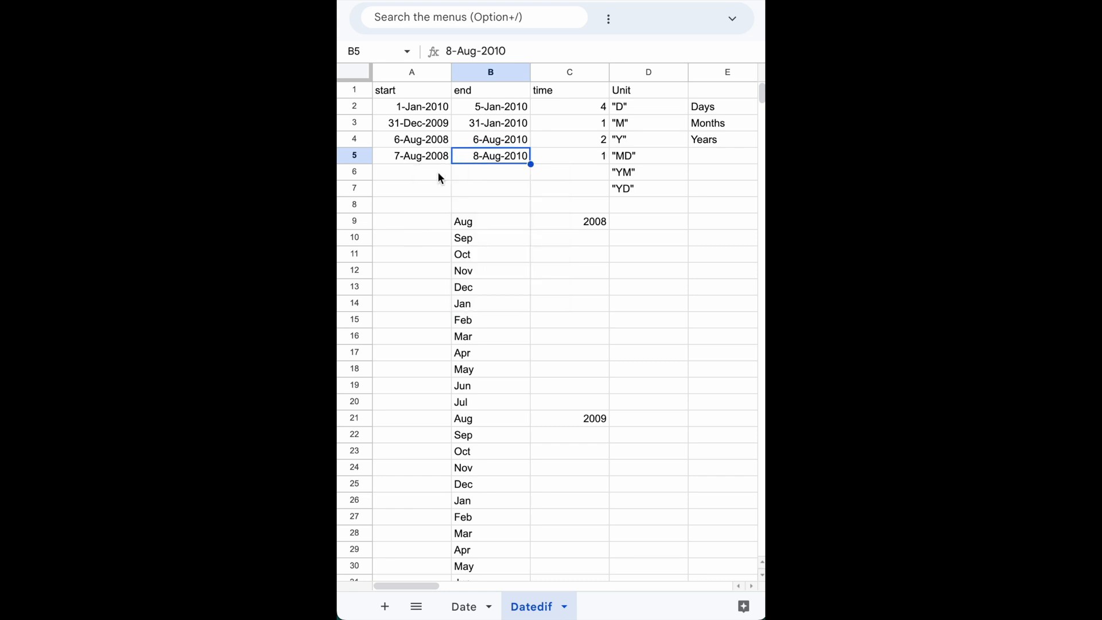
# Set the end date in cell B5 to 4-Aug-2010 and view the calendar for the start date in A5.
pyautogui.click(405, 157)
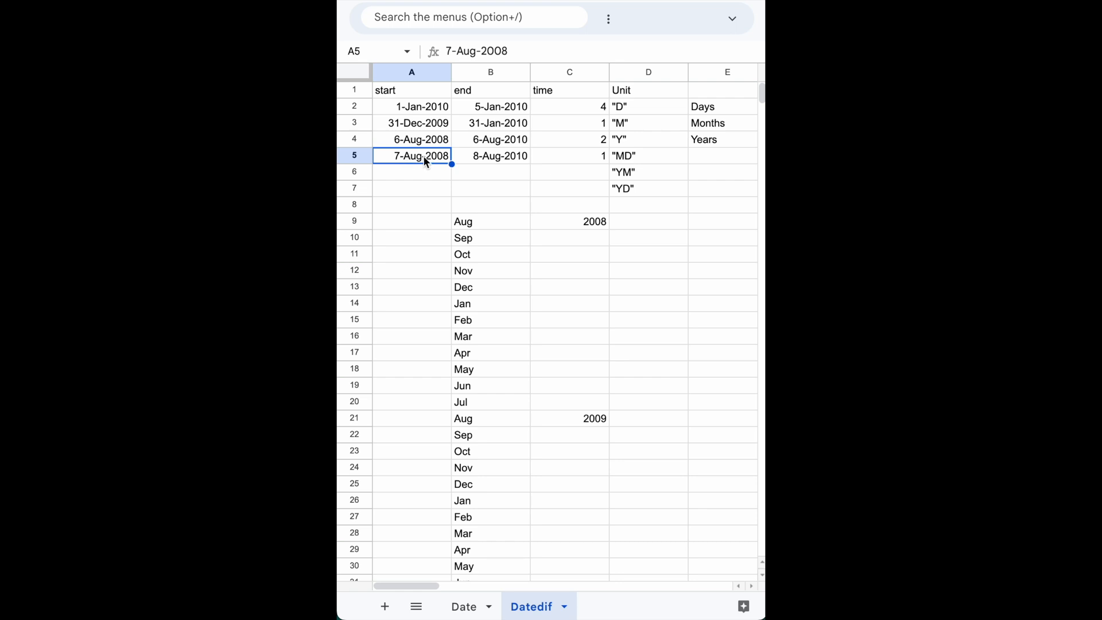
pyautogui.click(630, 163)
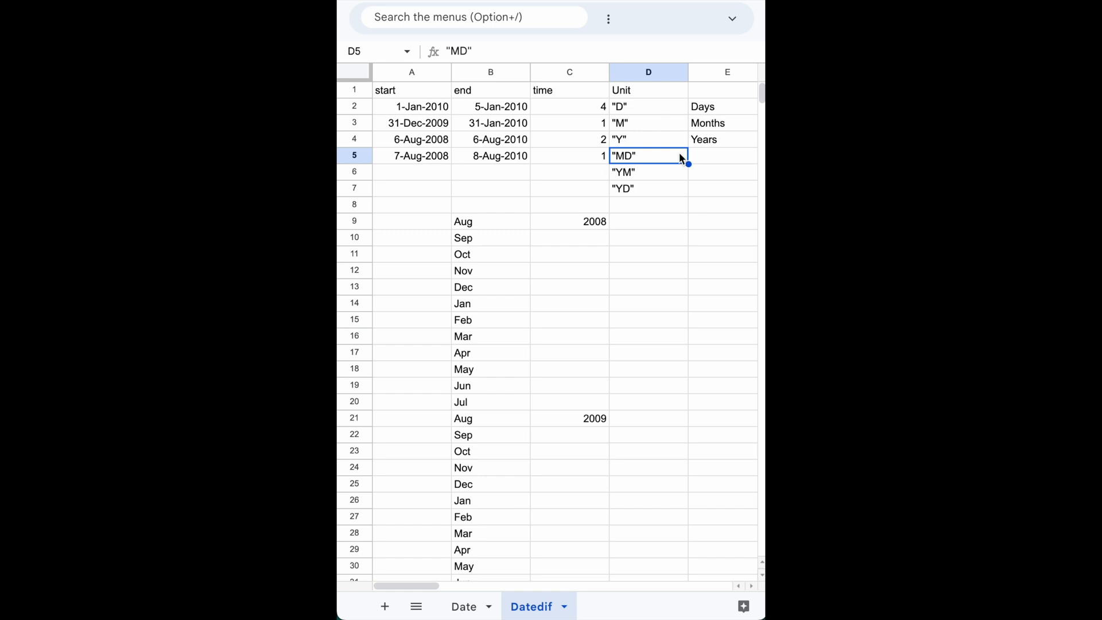
pyautogui.click(412, 163)
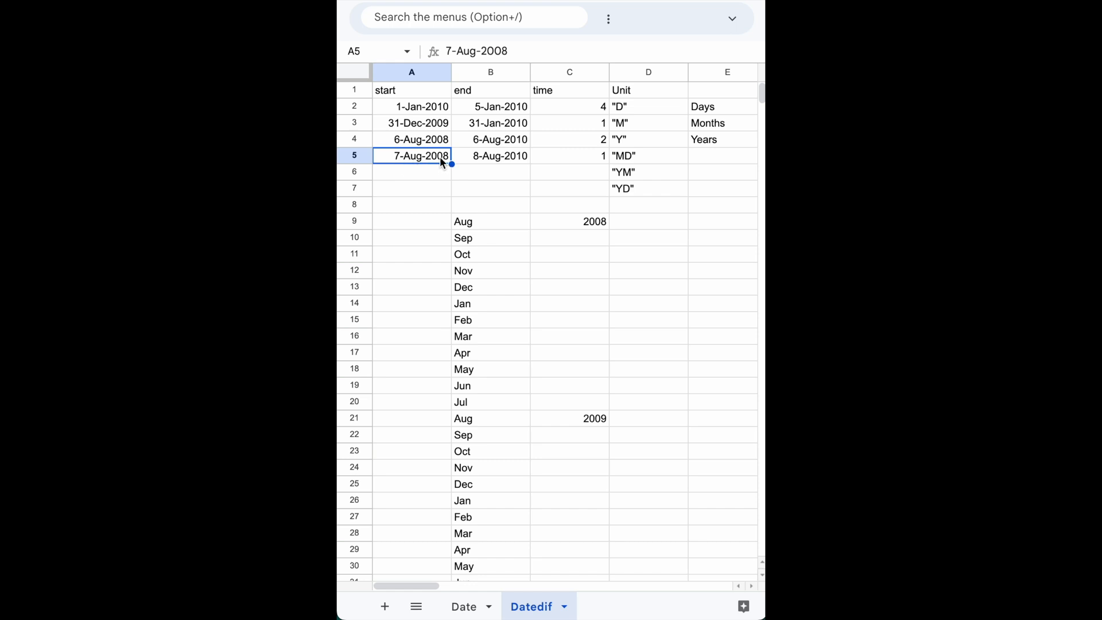
pyautogui.click(472, 159)
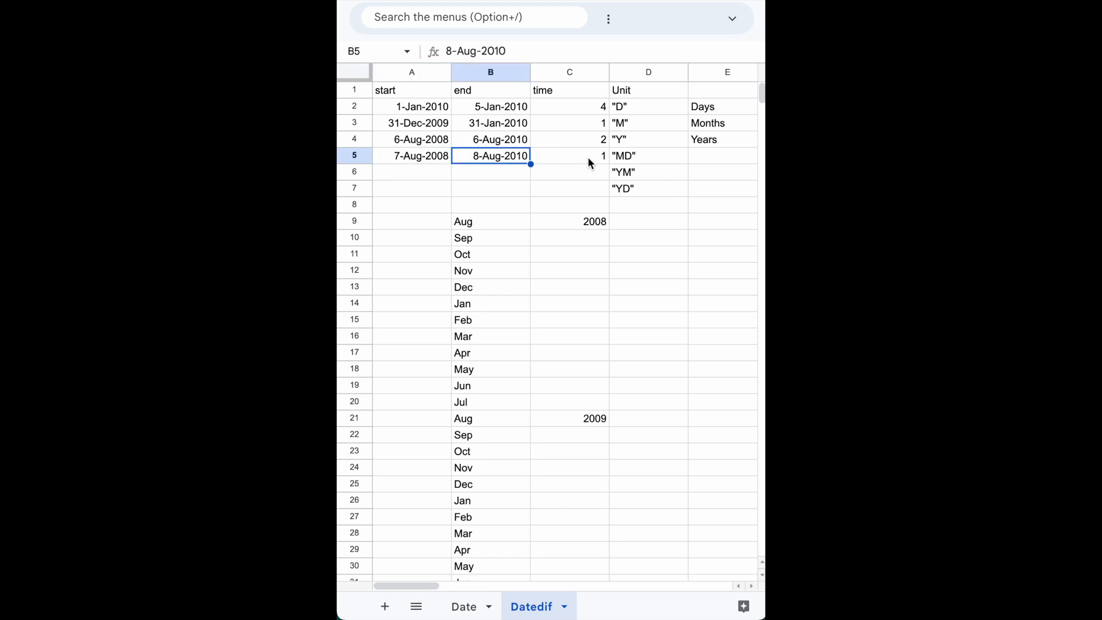
pyautogui.doubleClick(471, 154)
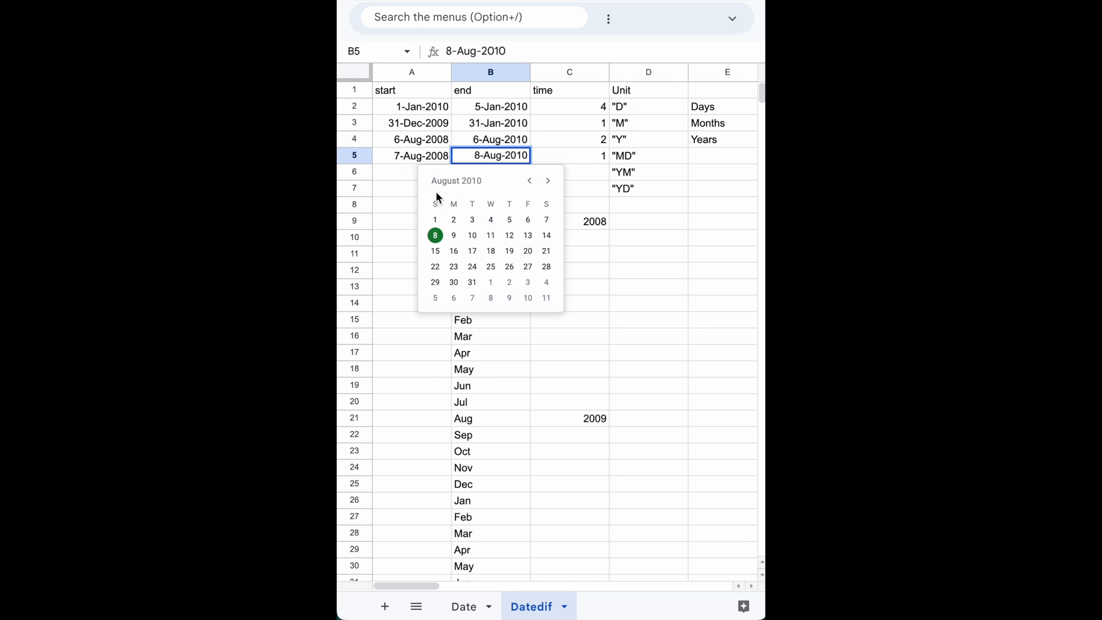
pyautogui.click(491, 221)
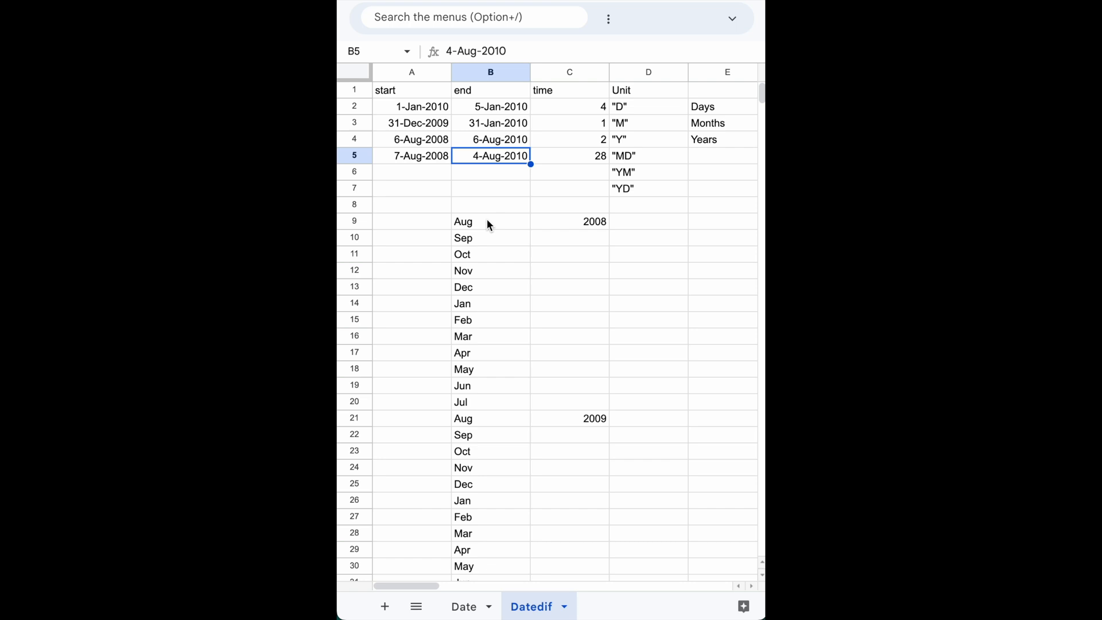
pyautogui.doubleClick(425, 157)
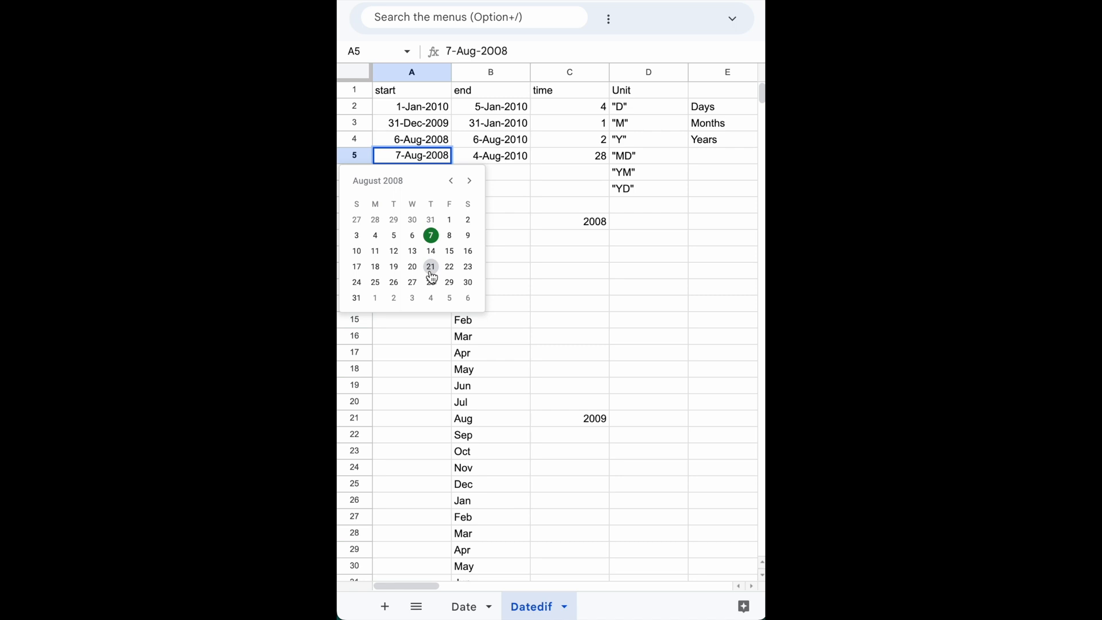
# Set the end date in cell B5 to 28-Apr-2010 and check the day difference in C5 against the start date.
pyautogui.click(498, 157)
pyautogui.doubleClick(497, 157)
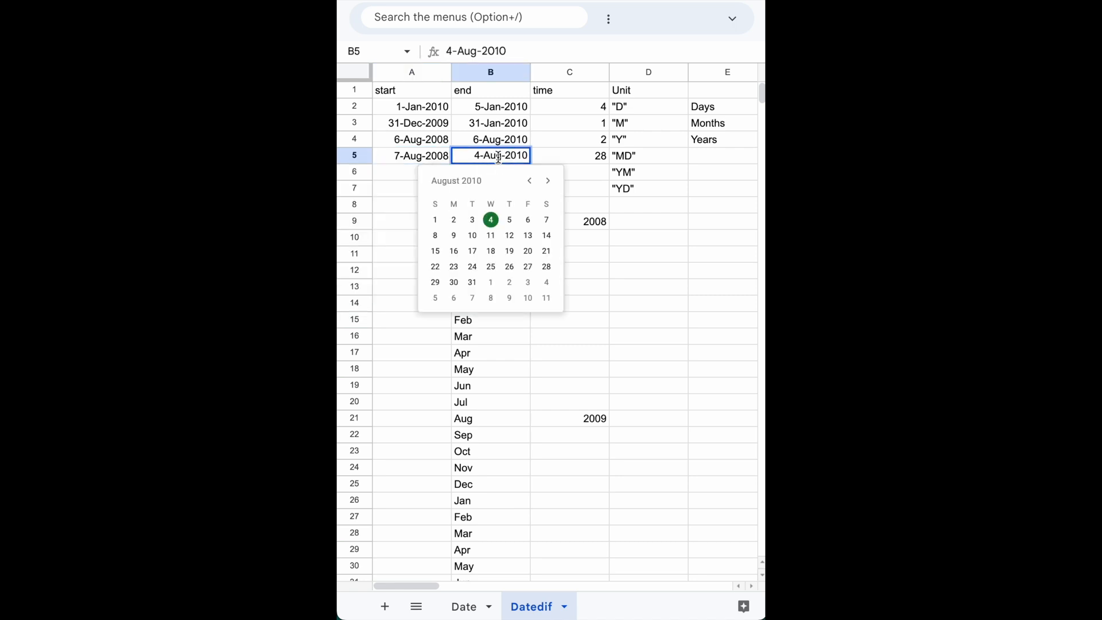
pyautogui.click(530, 183)
pyautogui.click(530, 182)
pyautogui.click(530, 183)
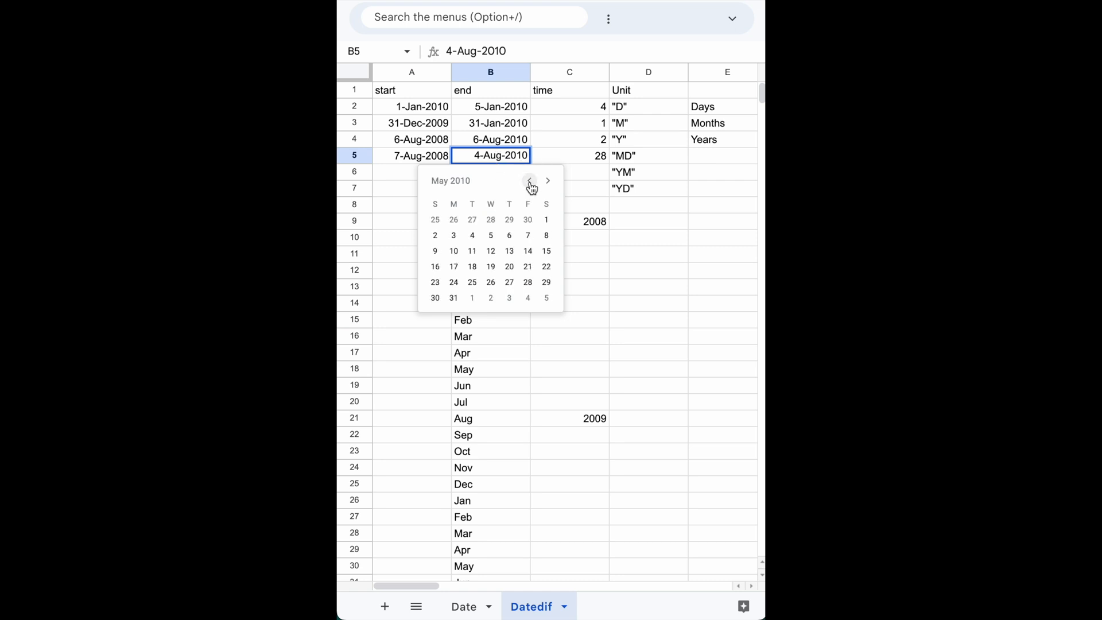
pyautogui.click(491, 219)
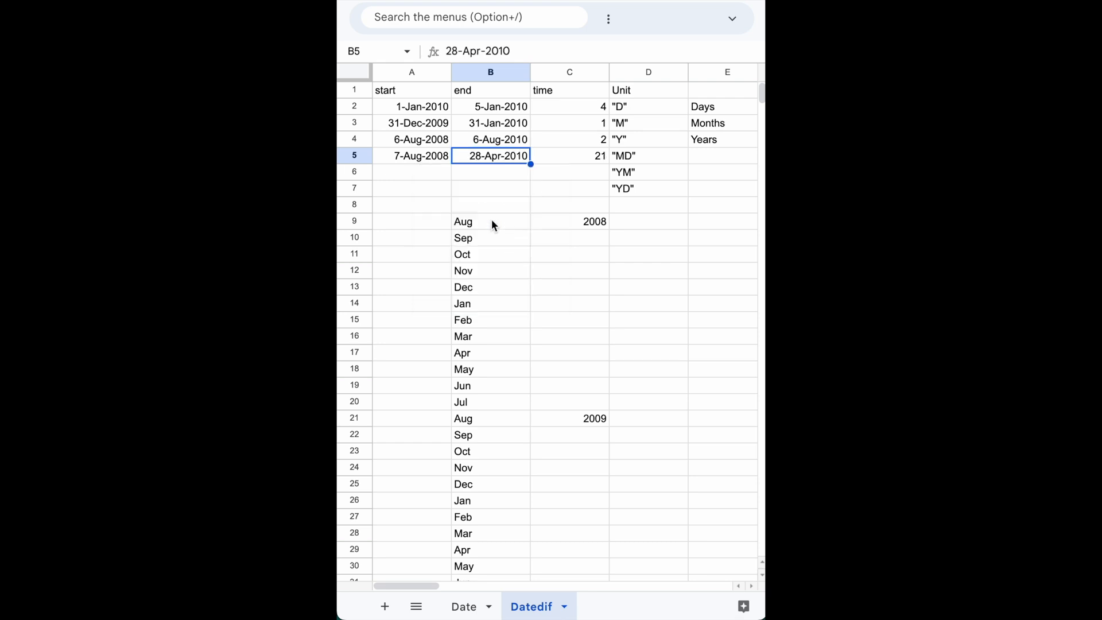
pyautogui.click(425, 160)
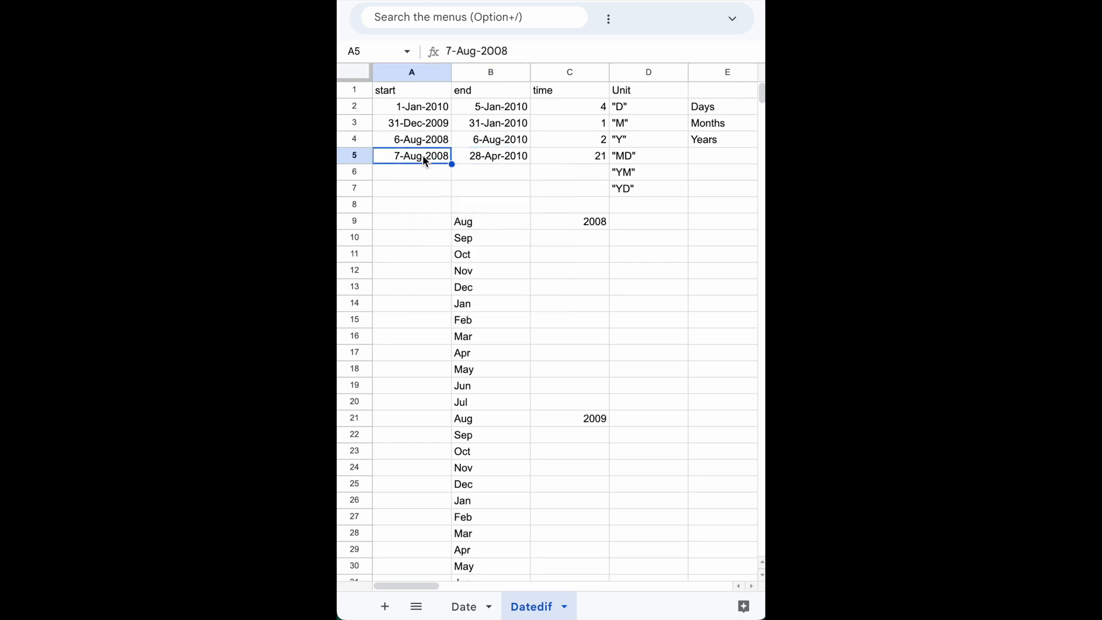
pyautogui.doubleClick(424, 158)
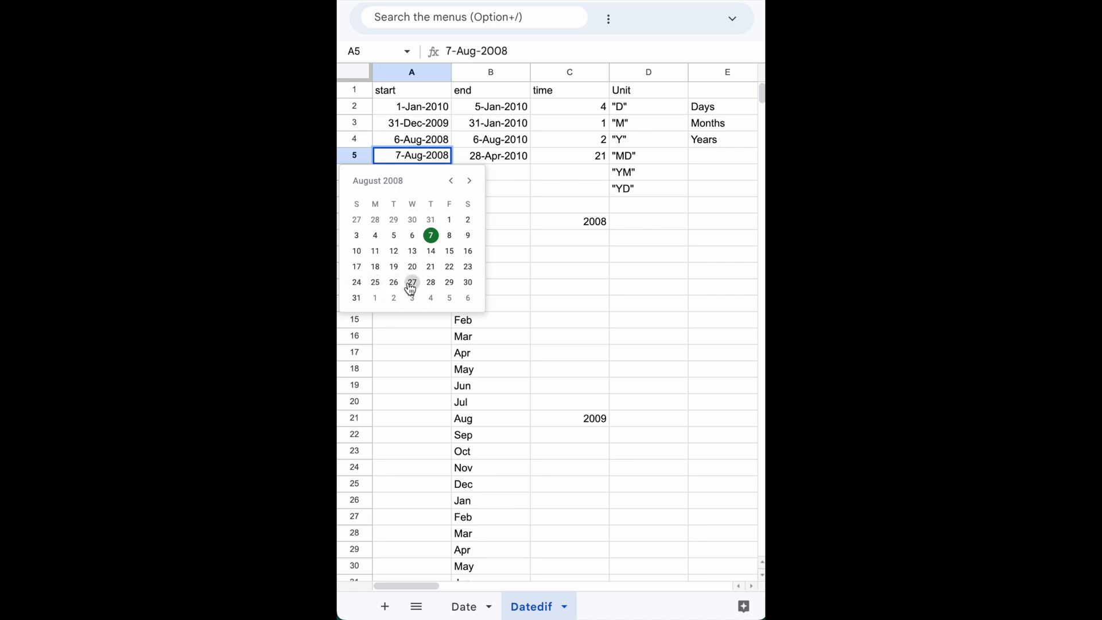
pyautogui.click(600, 159)
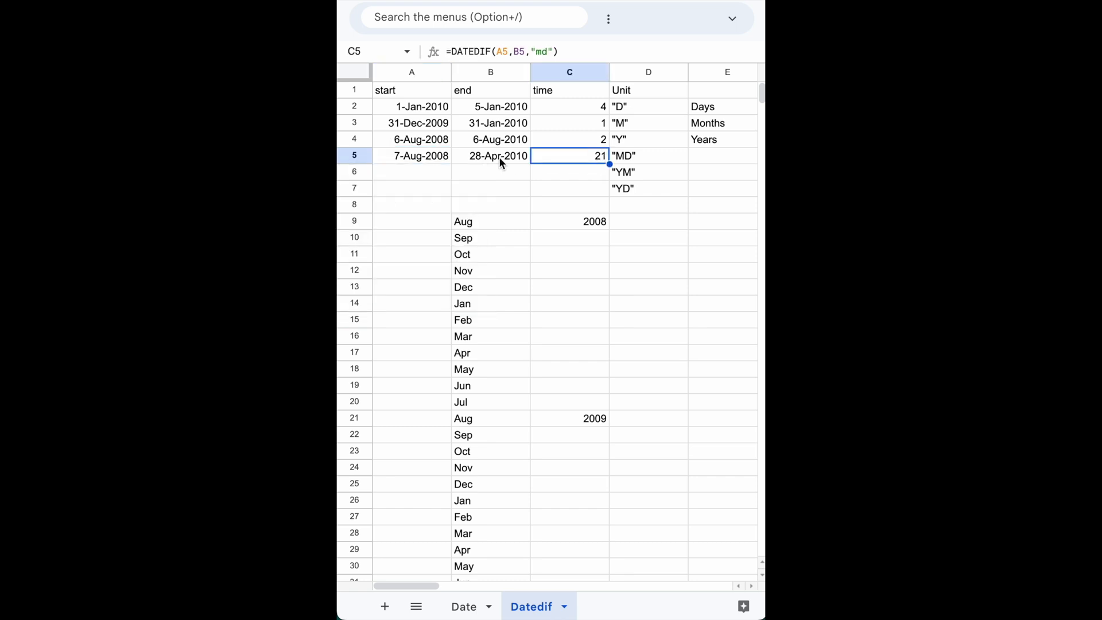
# Fill the dates and DATEDIF formula from A5:C5 down into row 6.
pyautogui.click(411, 156)
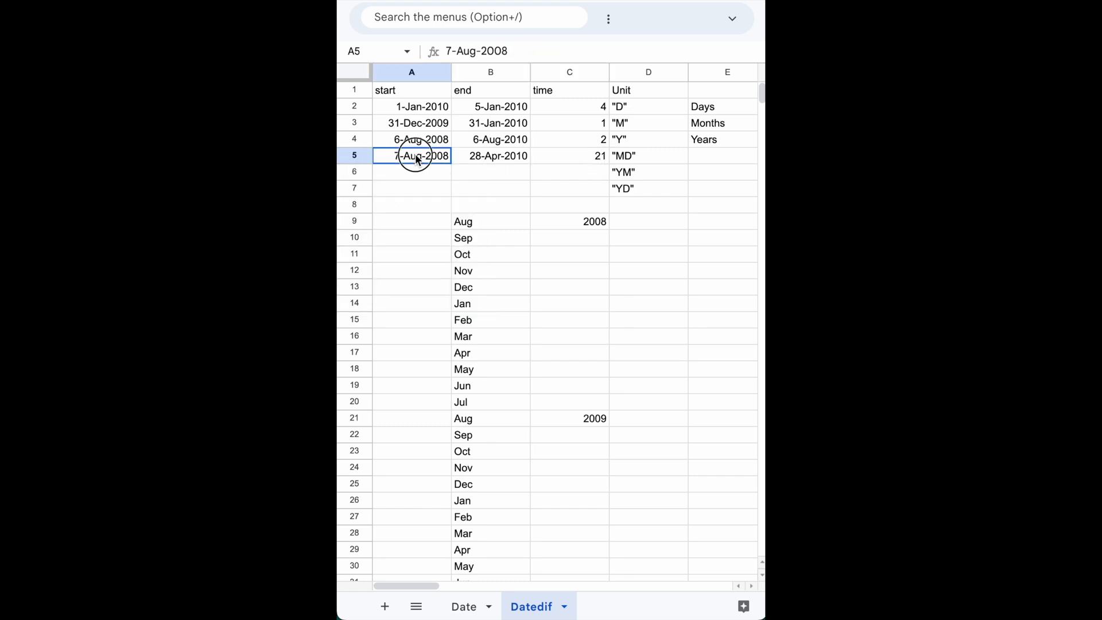
pyautogui.hotkey('shift', 'Right')
pyautogui.hotkey('shift', 'Right')
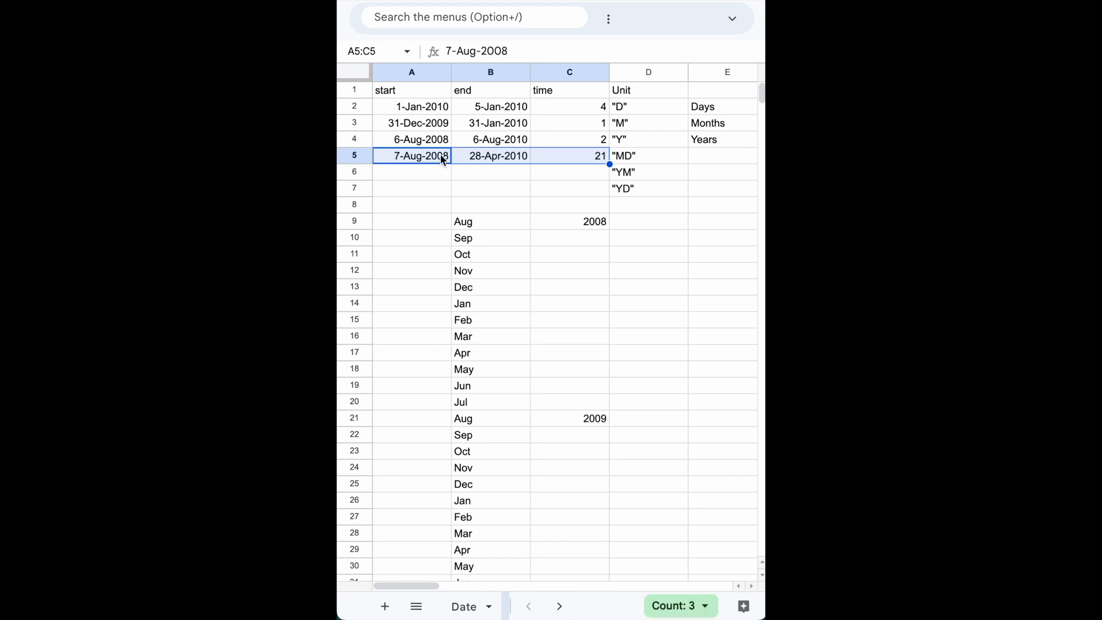
pyautogui.moveTo(609, 164); pyautogui.dragTo(610, 168)
# Change the unit in C6's DATEDIF formula to "YM".
pyautogui.click(579, 173)
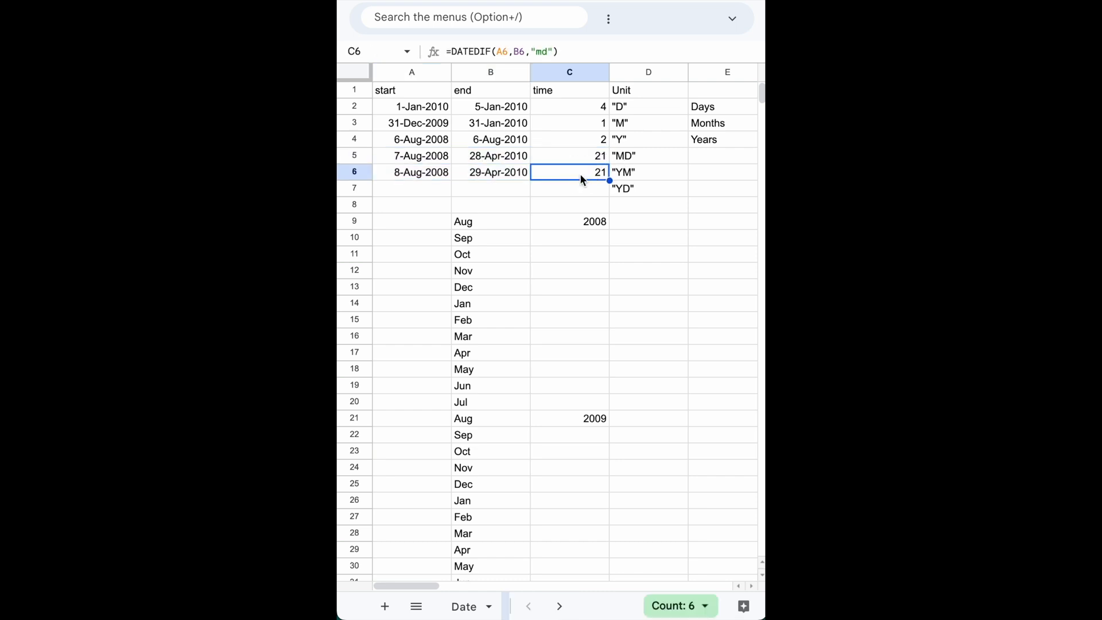
pyautogui.click(624, 182)
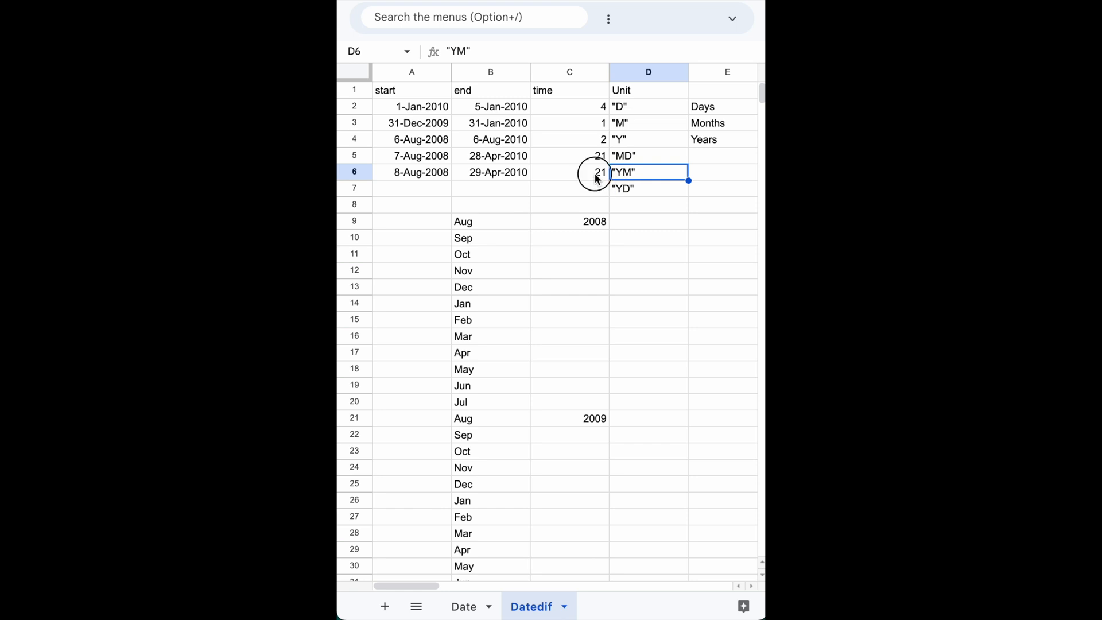
pyautogui.doubleClick(594, 174)
pyautogui.click(636, 172)
pyautogui.press('BackSpace')
pyautogui.press('BackSpace')
pyautogui.write('YM')
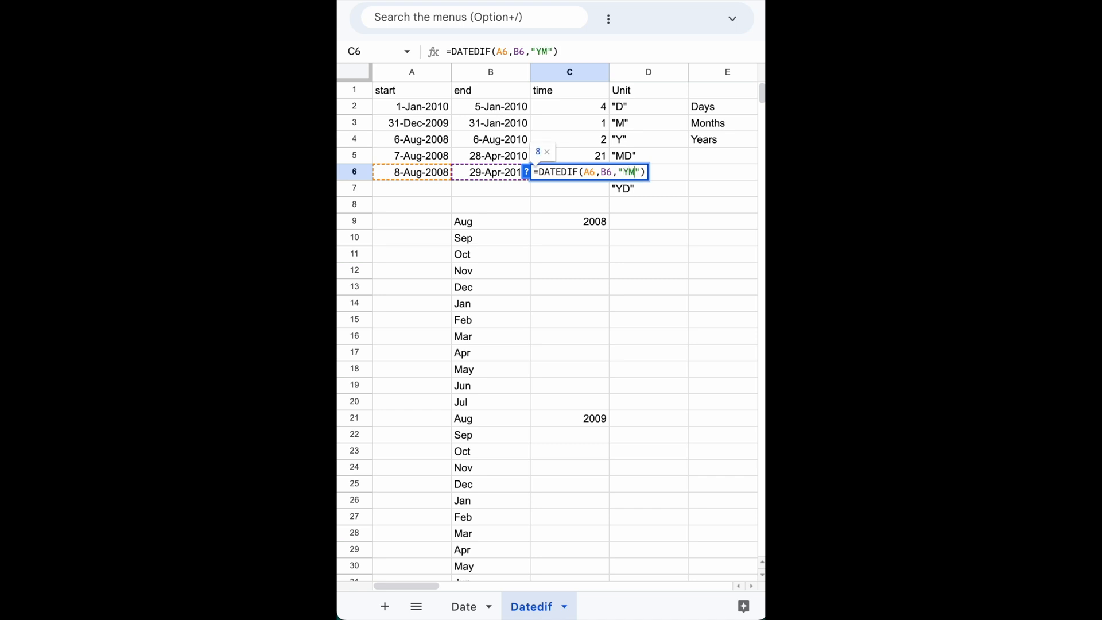
pyautogui.press('Return')
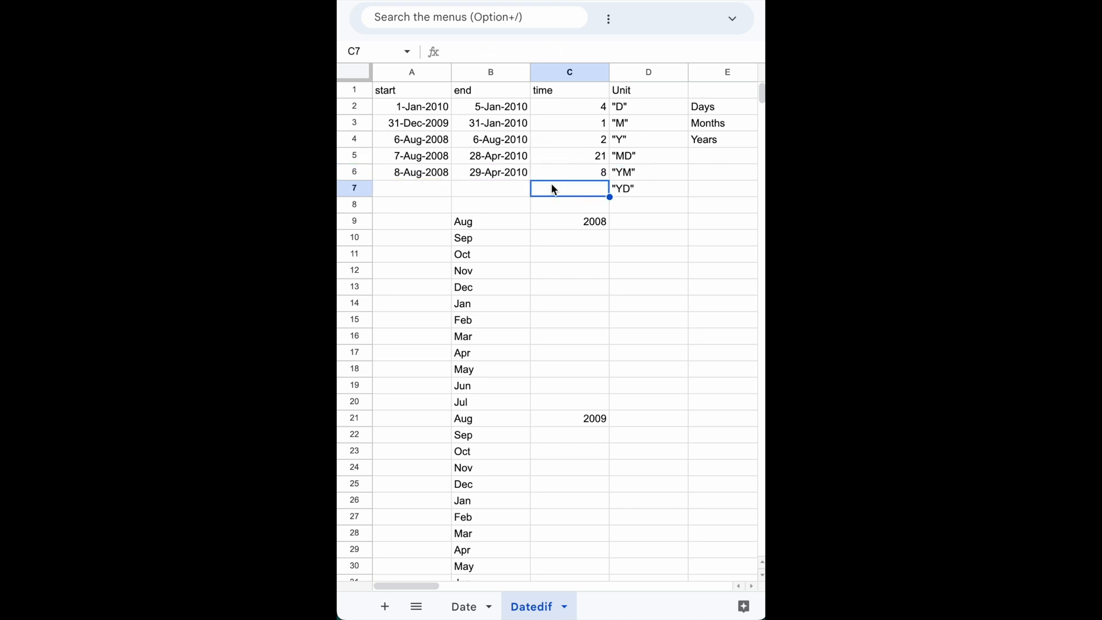
# Examine the start date in A6 and count the months from Sep to Apr in B10:B17 against the C6 result.
pyautogui.click(595, 176)
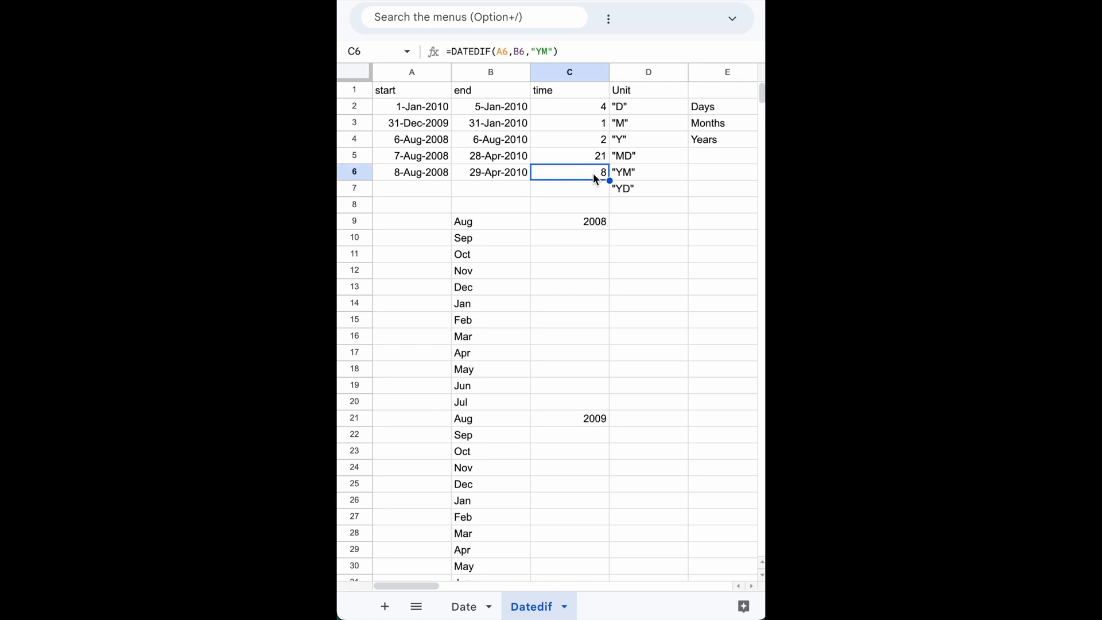
pyautogui.doubleClick(434, 173)
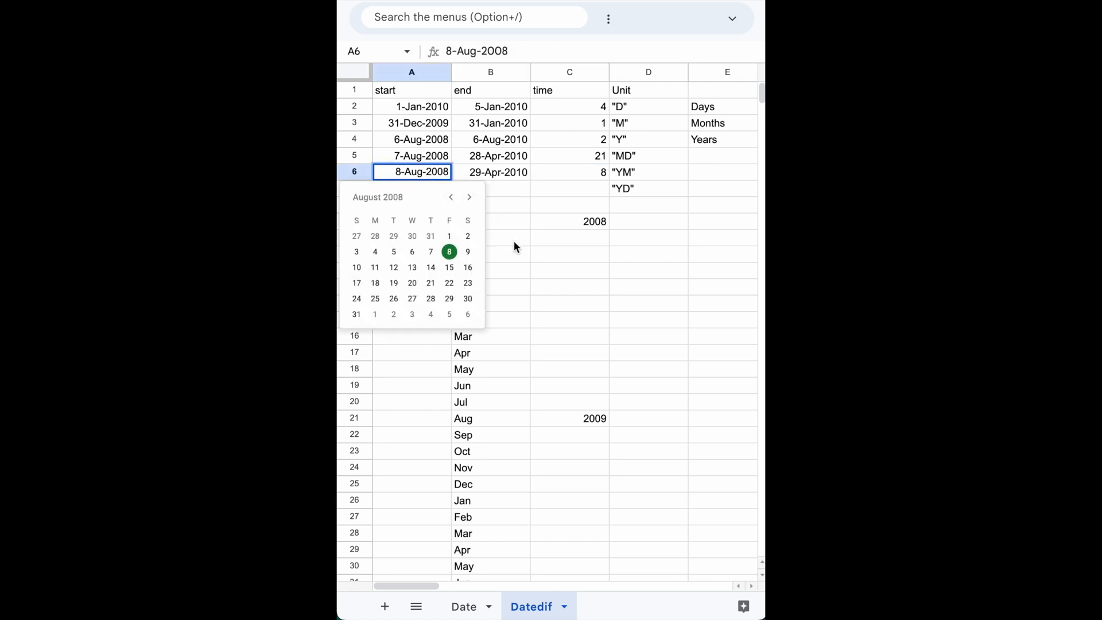
pyautogui.click(514, 270)
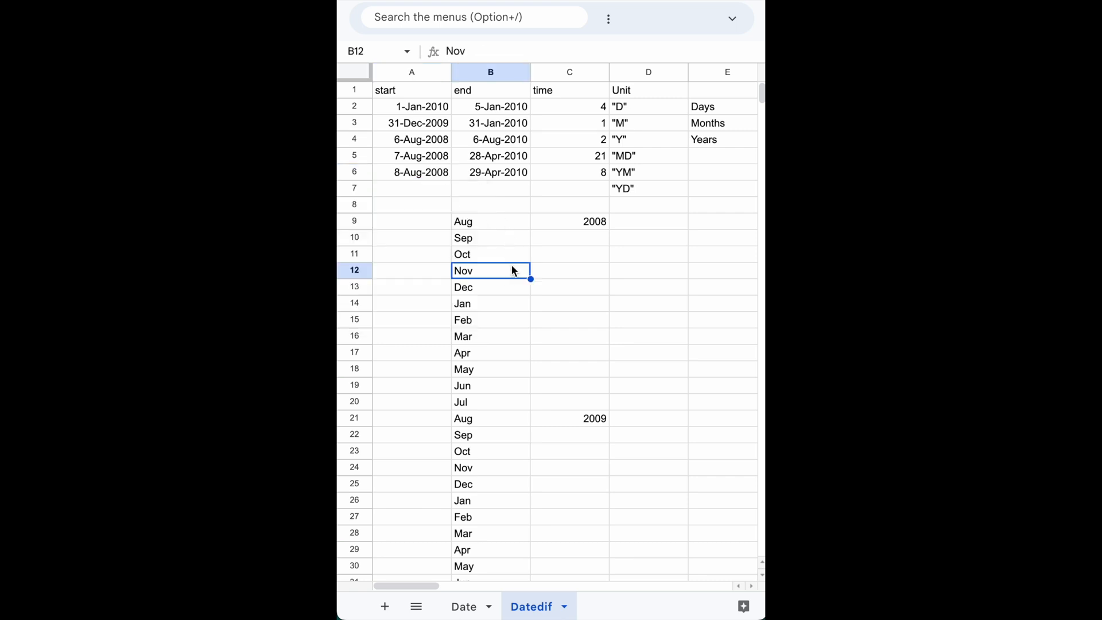
pyautogui.click(471, 242)
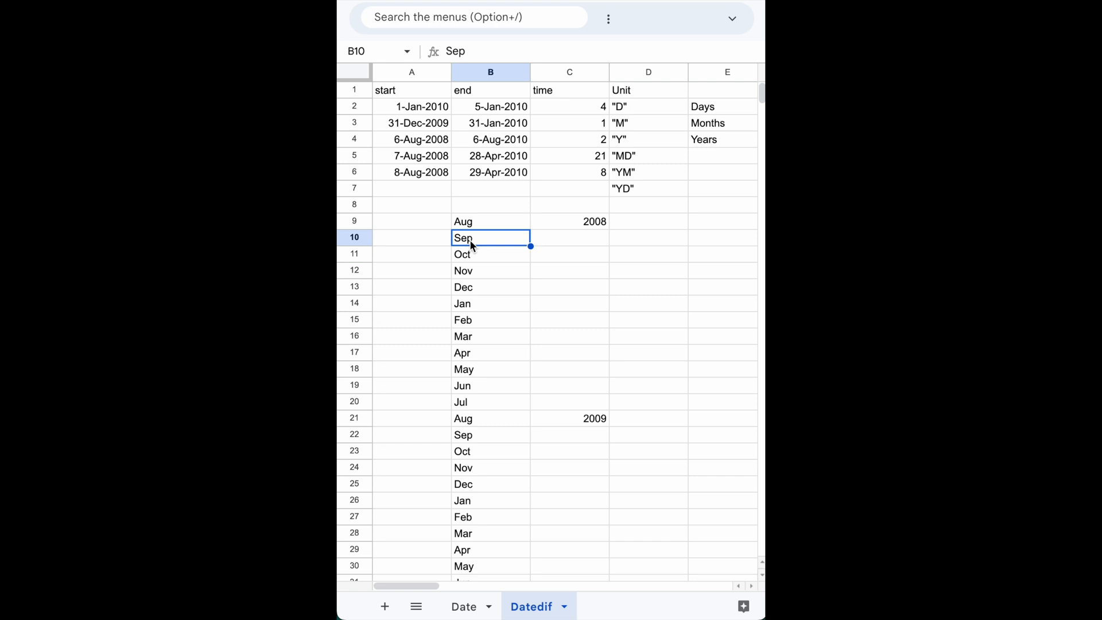
pyautogui.hotkey('shift', 'Down')
pyautogui.hotkey('shift', 'Down')
pyautogui.hotkey('shift', 'Down')
pyautogui.hotkey('shift', 'Down')
pyautogui.hotkey('shift', 'Down')
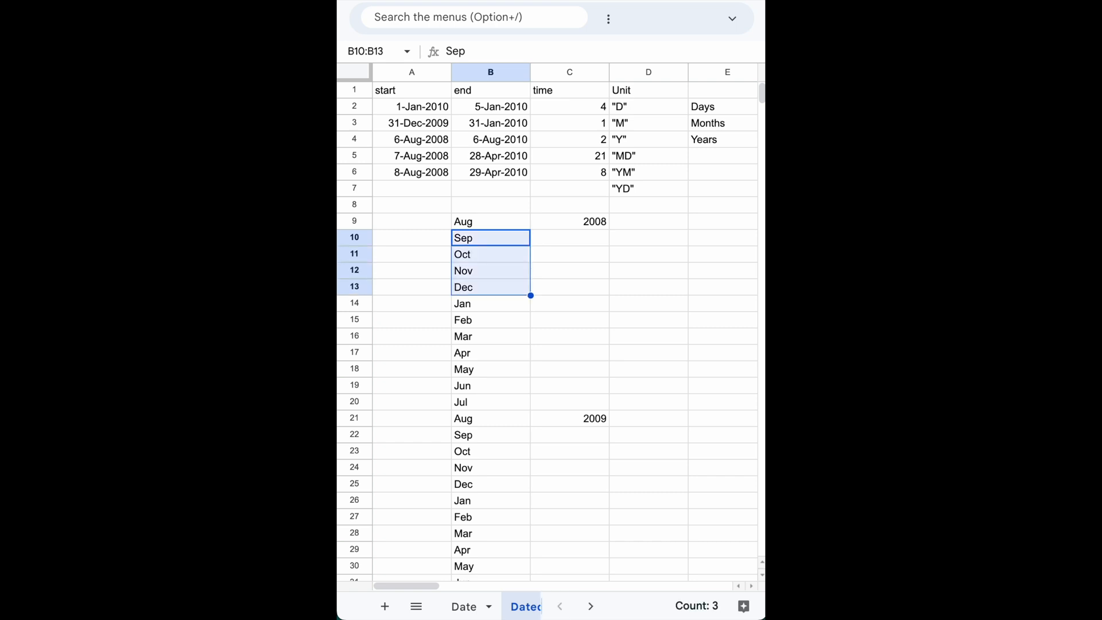
pyautogui.hotkey('shift', 'Down')
pyautogui.hotkey('shift', 'Down')
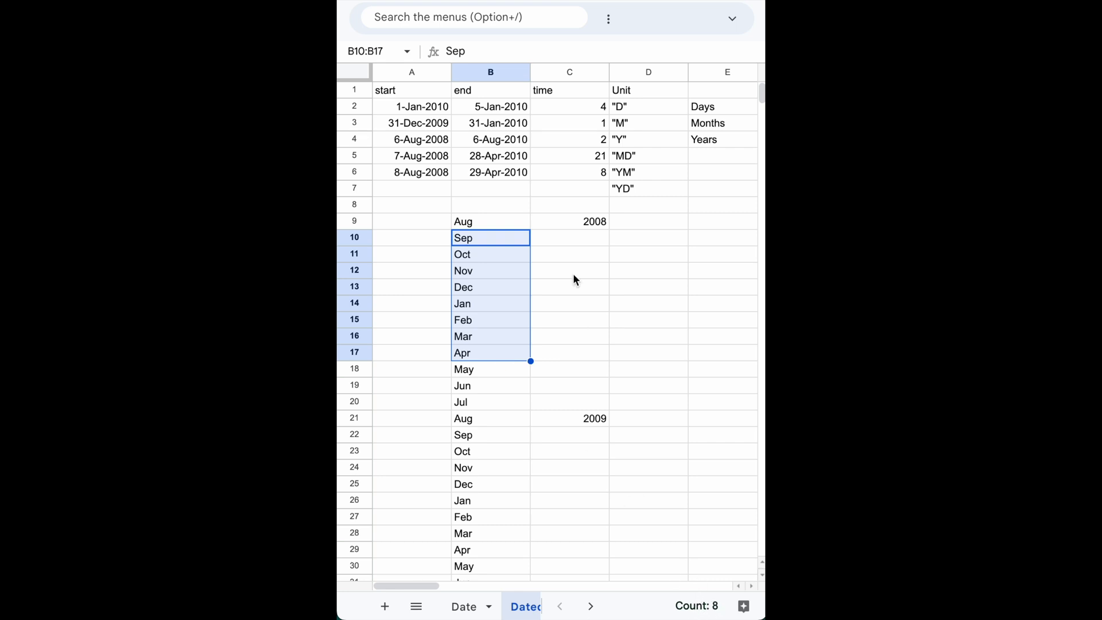
# Set the end date in B6 to 7-Apr-2010 and recount the months in the list starting from Sep.
pyautogui.doubleClick(495, 173)
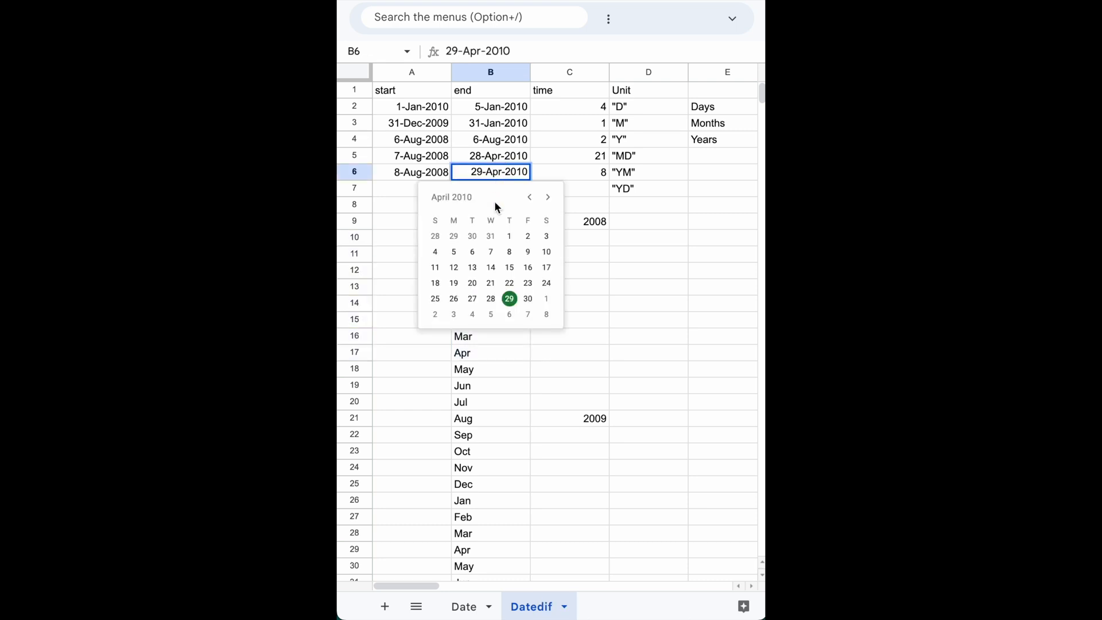
pyautogui.click(491, 256)
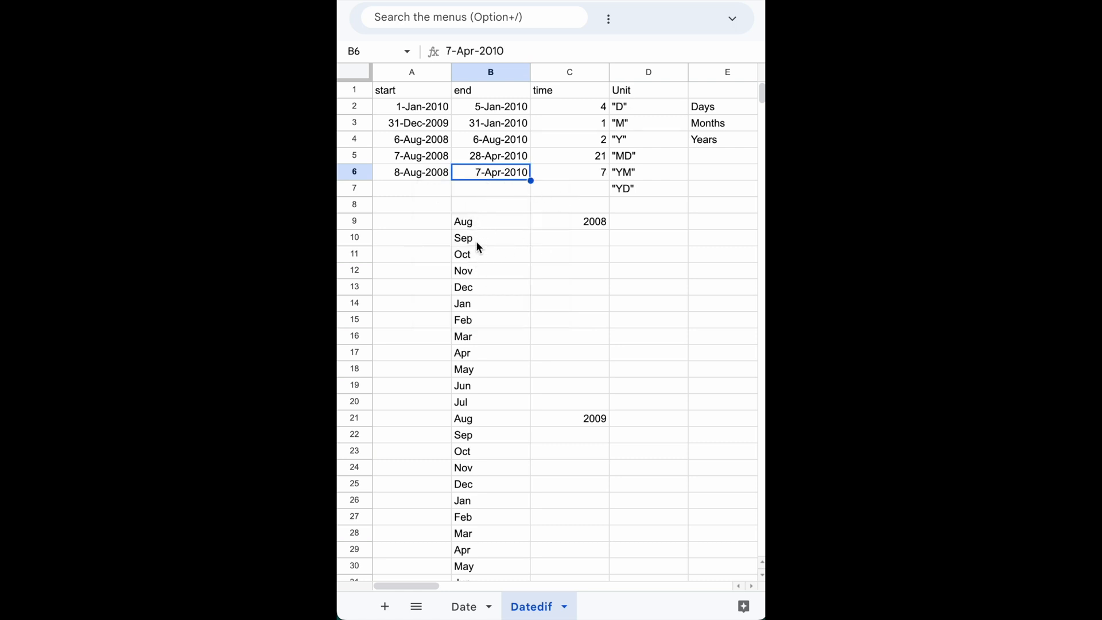
pyautogui.click(478, 243)
pyautogui.hotkey('shift', 'Down')
pyautogui.hotkey('shift', 'Down')
pyautogui.hotkey('shift', 'Down')
pyautogui.hotkey('shift', 'Down')
pyautogui.hotkey('shift', 'Down')
pyautogui.hotkey('shift', 'Down')
pyautogui.hotkey('shift', 'Down')
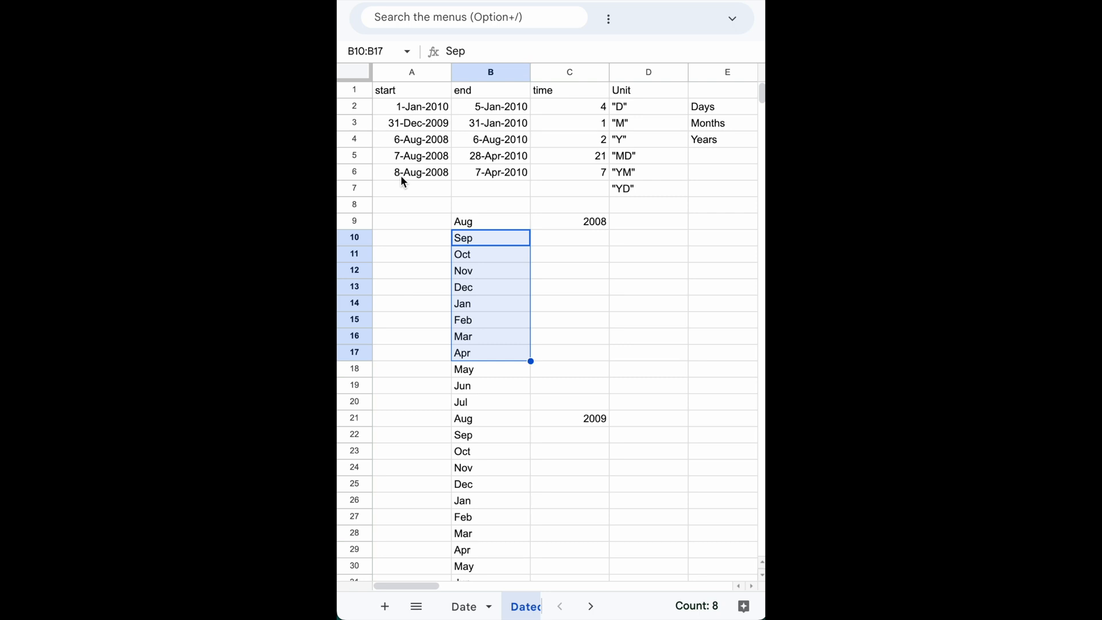
# Set the end date in B6 to 8-Apr-2010 and fill A6:C6 down into row 7.
pyautogui.doubleClick(483, 173)
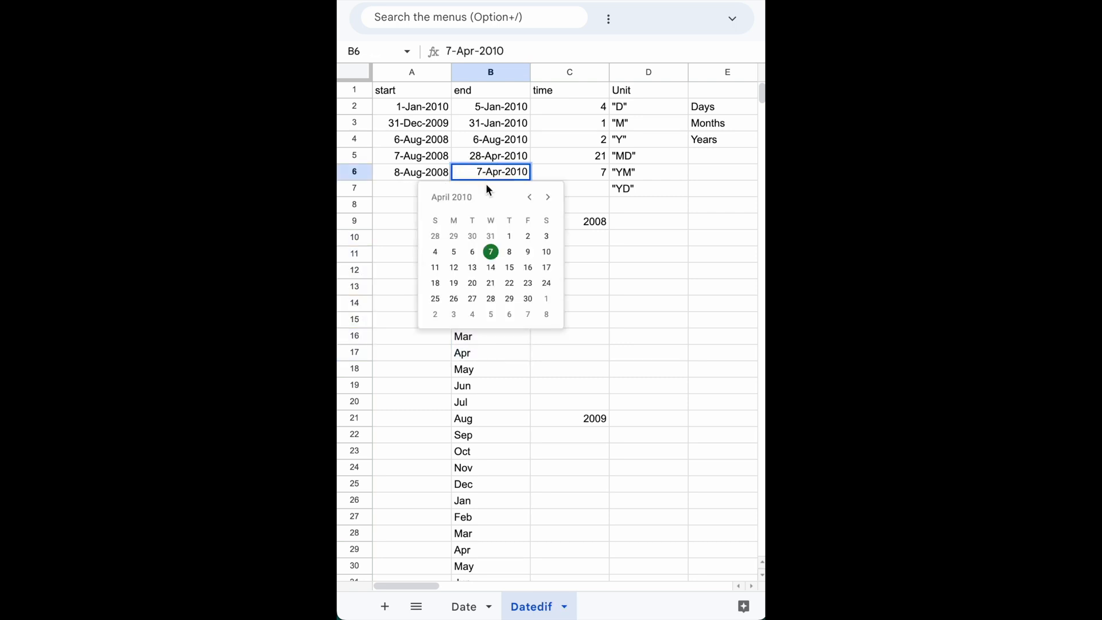
pyautogui.click(510, 252)
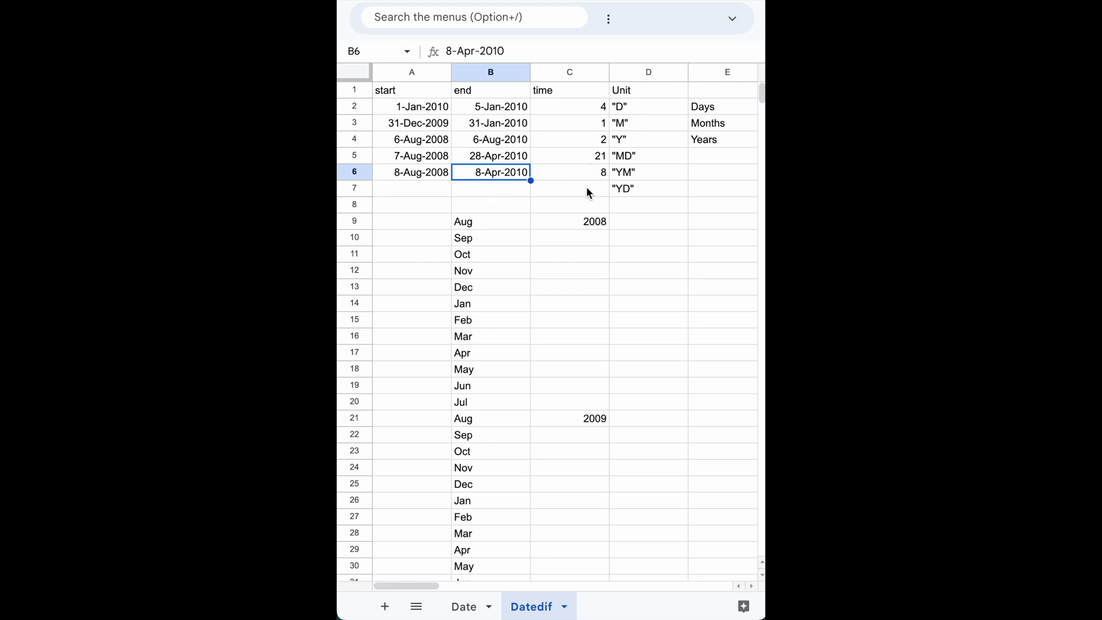
pyautogui.click(418, 172)
pyautogui.hotkey('shift', 'Right')
pyautogui.hotkey('shift', 'Right')
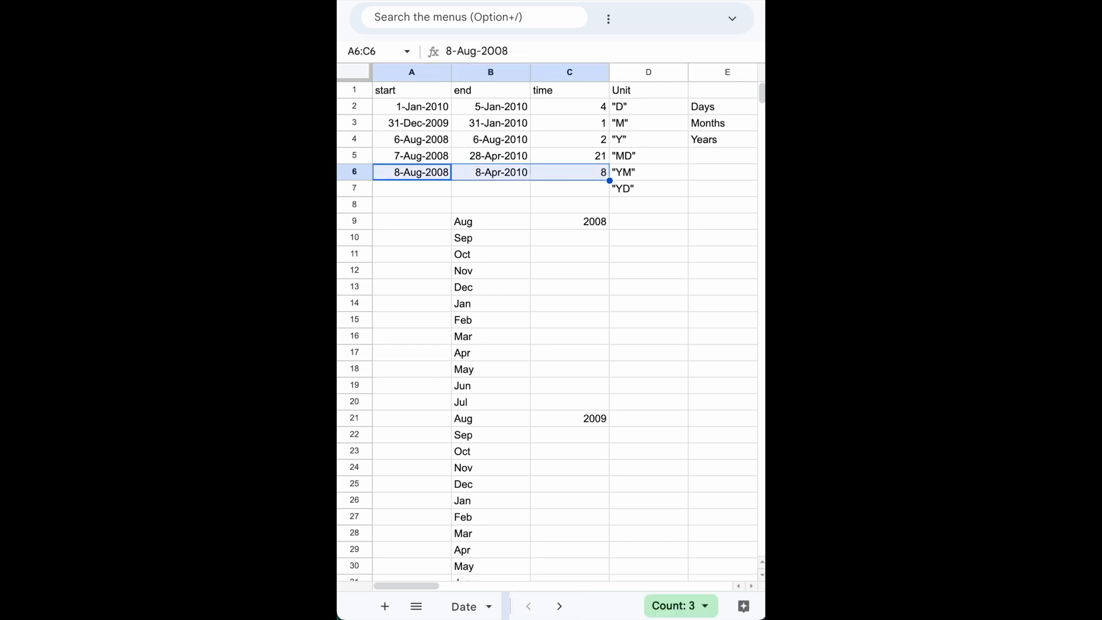
pyautogui.moveTo(611, 181); pyautogui.dragTo(609, 185)
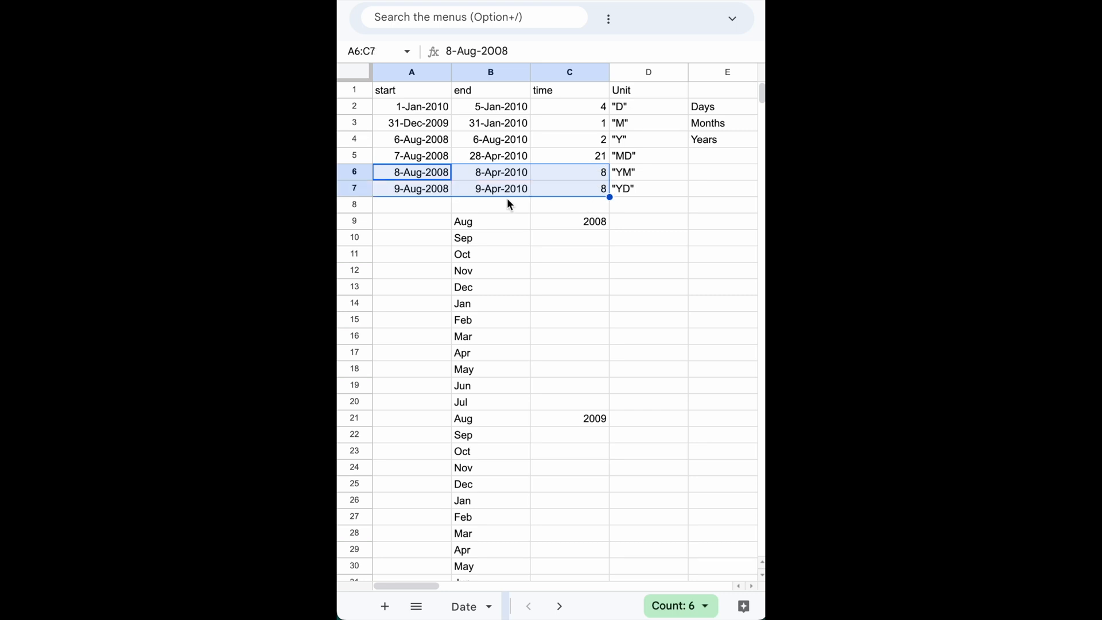
# Check the row 7 dates and change the unit in C7's DATEDIF formula to "Yd".
pyautogui.click(422, 188)
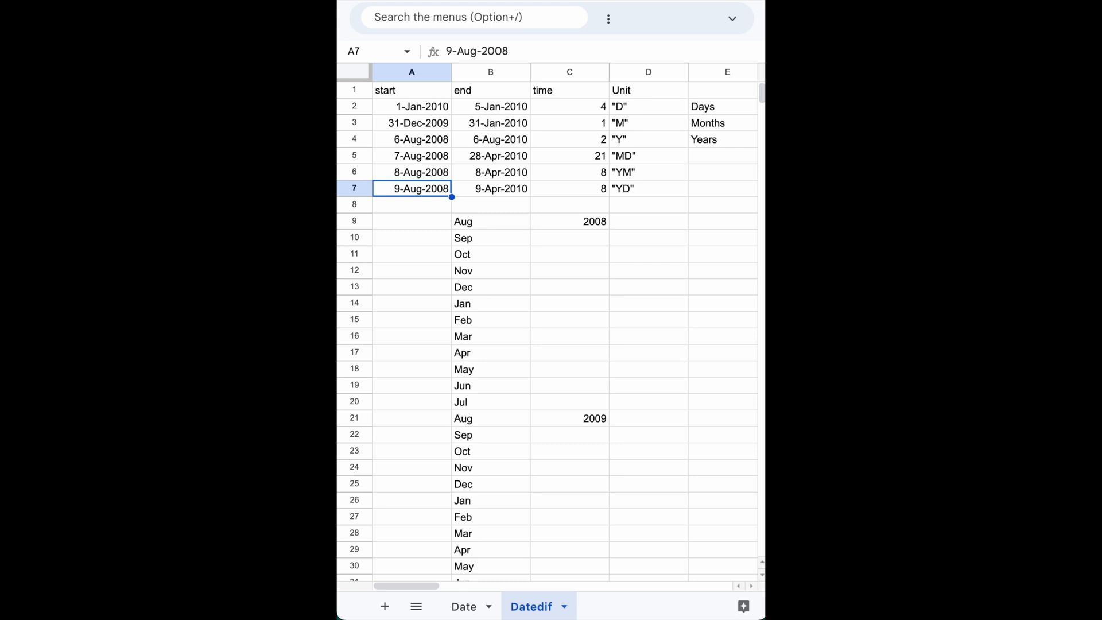
pyautogui.doubleClick(422, 190)
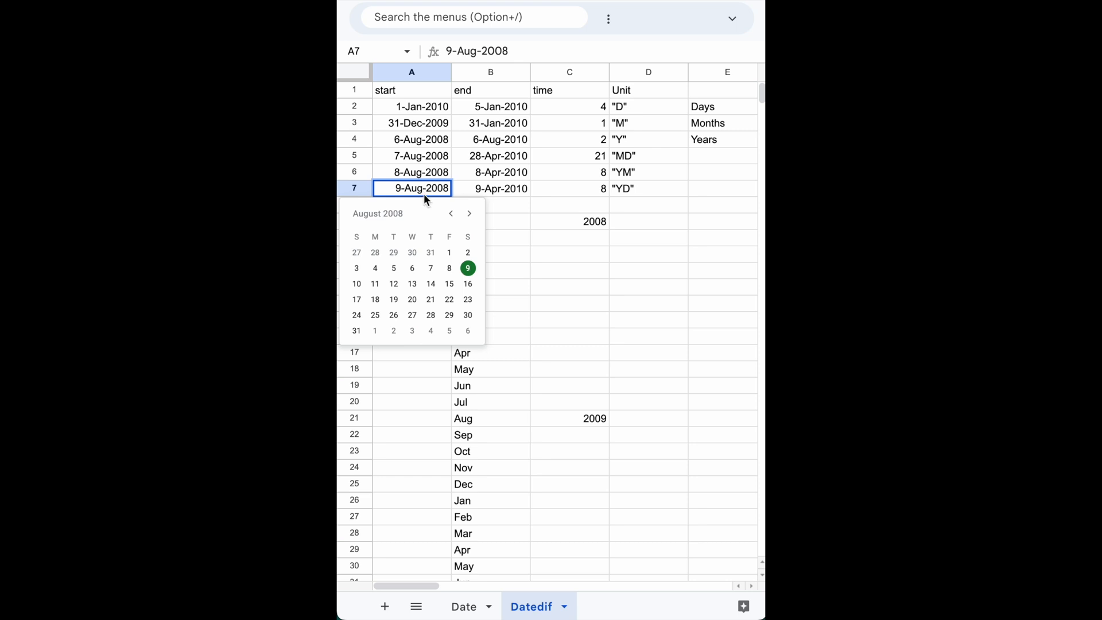
pyautogui.click(502, 194)
pyautogui.click(591, 189)
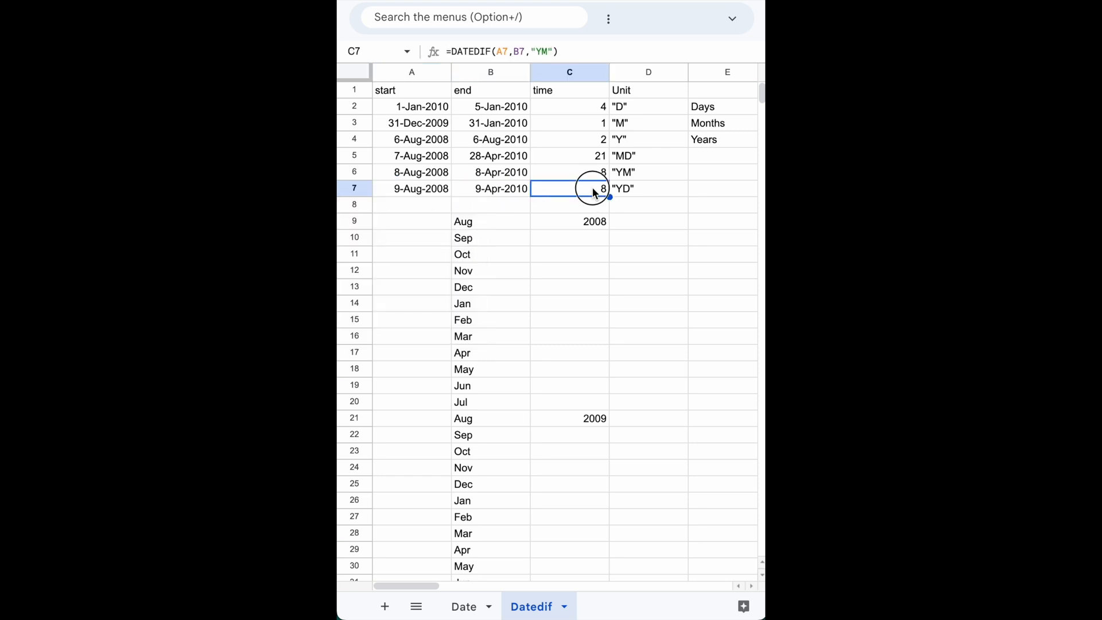
pyautogui.doubleClick(591, 188)
pyautogui.click(634, 190)
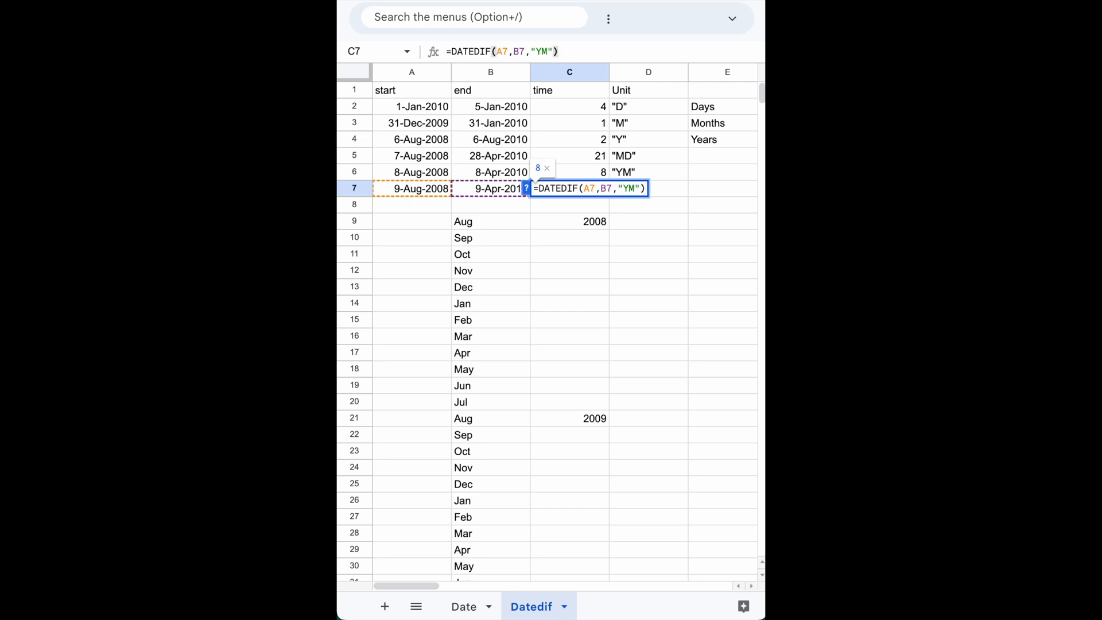
pyautogui.press('BackSpace')
pyautogui.write('d')
pyautogui.press('Return')
# Compare the months from Sep to Apr in B10:B17 with the day difference calculated in C7.
pyautogui.click(432, 191)
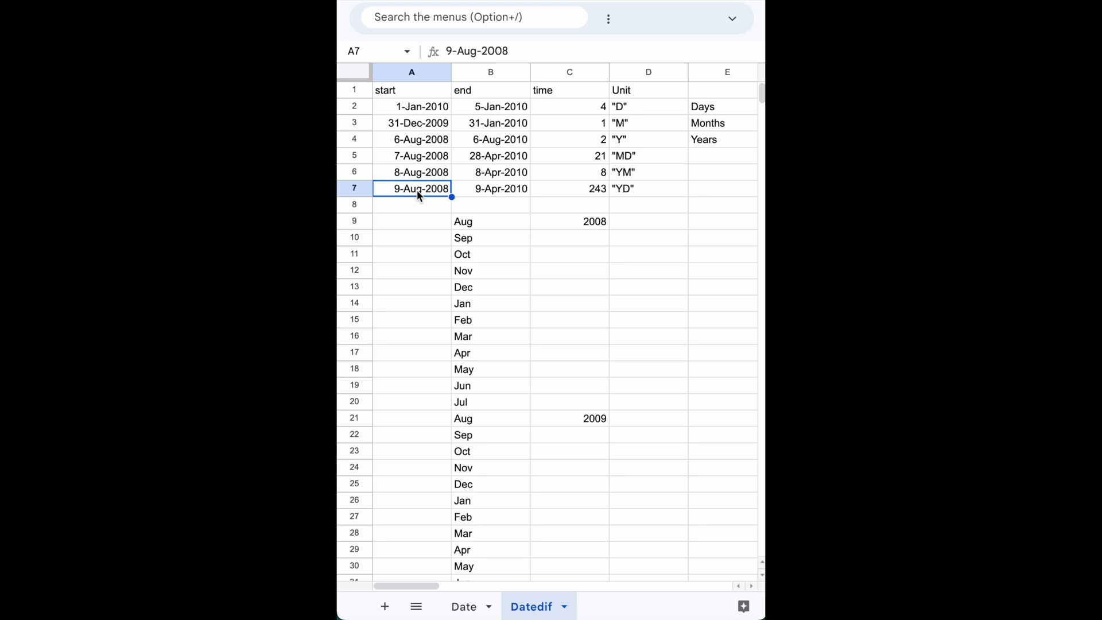
pyautogui.click(478, 235)
pyautogui.hotkey('shift', 'Down')
pyautogui.hotkey('shift', 'Down')
pyautogui.hotkey('shift', 'Down')
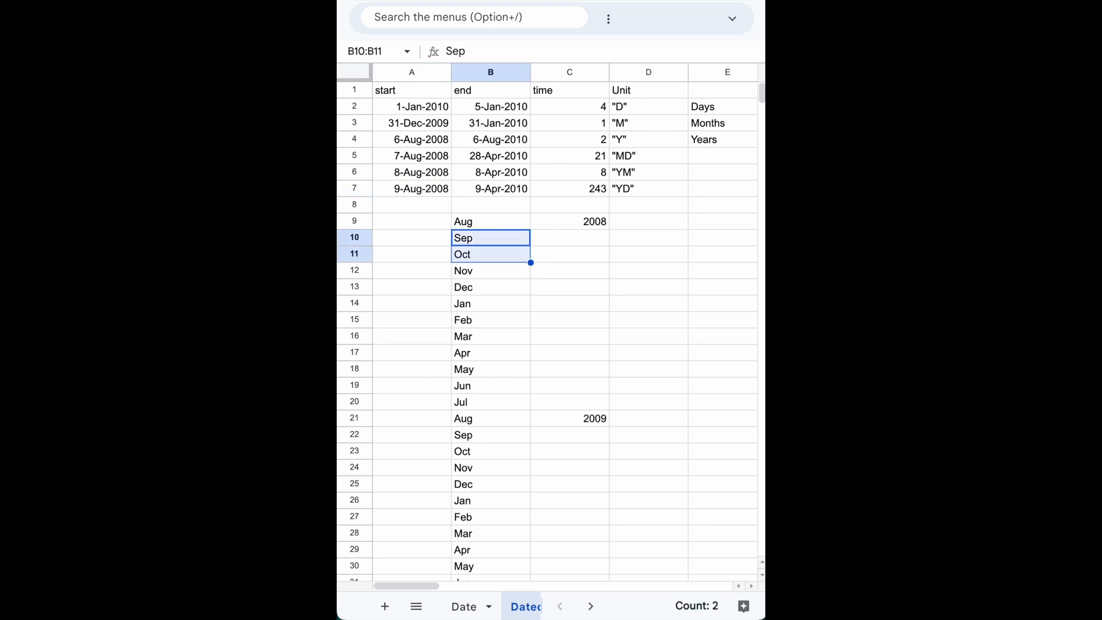
pyautogui.hotkey('shift', 'Down')
pyautogui.hotkey('shift', 'Down')
pyautogui.hotkey('shift', 'Down')
pyautogui.hotkey('shift', 'Down')
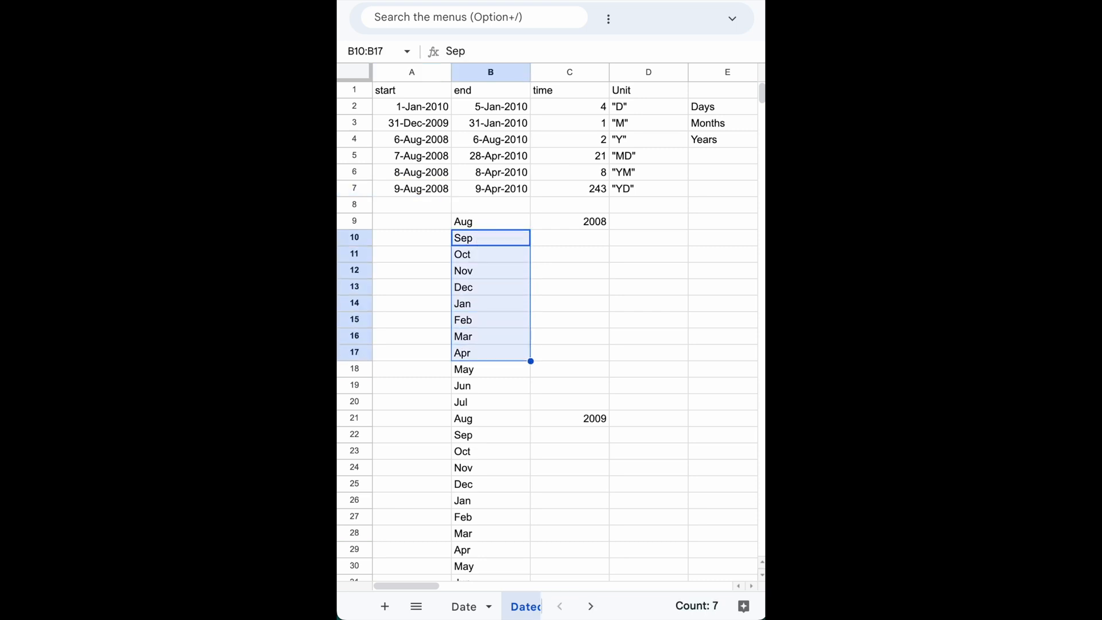
pyautogui.click(594, 194)
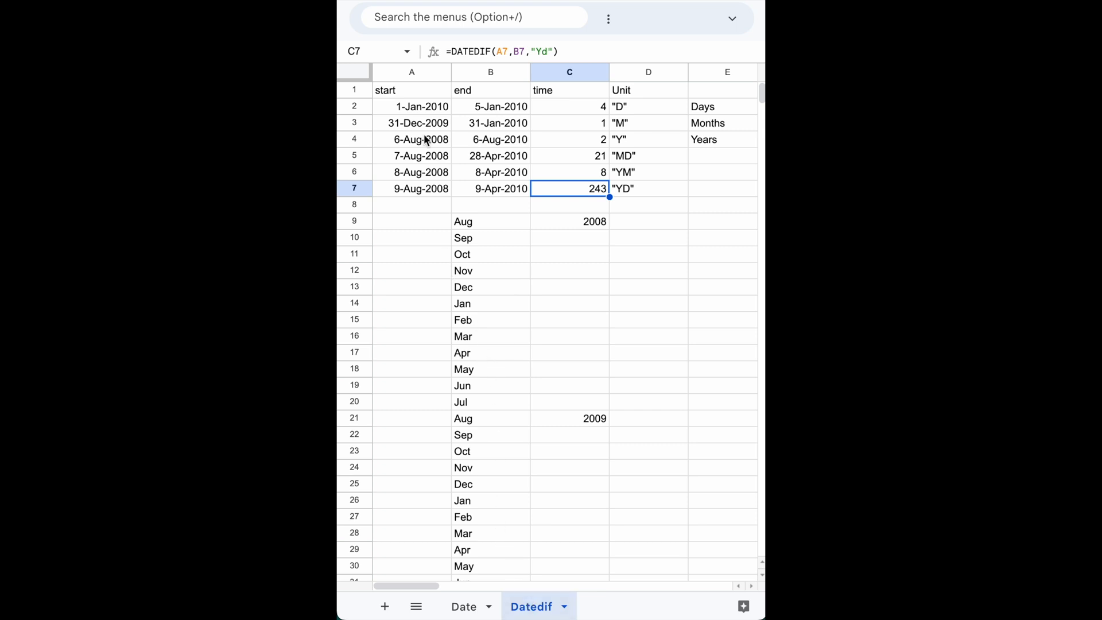
# Review the start header in A1, the "D" unit in D2 and the DATEDIF formula in C2.
pyautogui.click(395, 94)
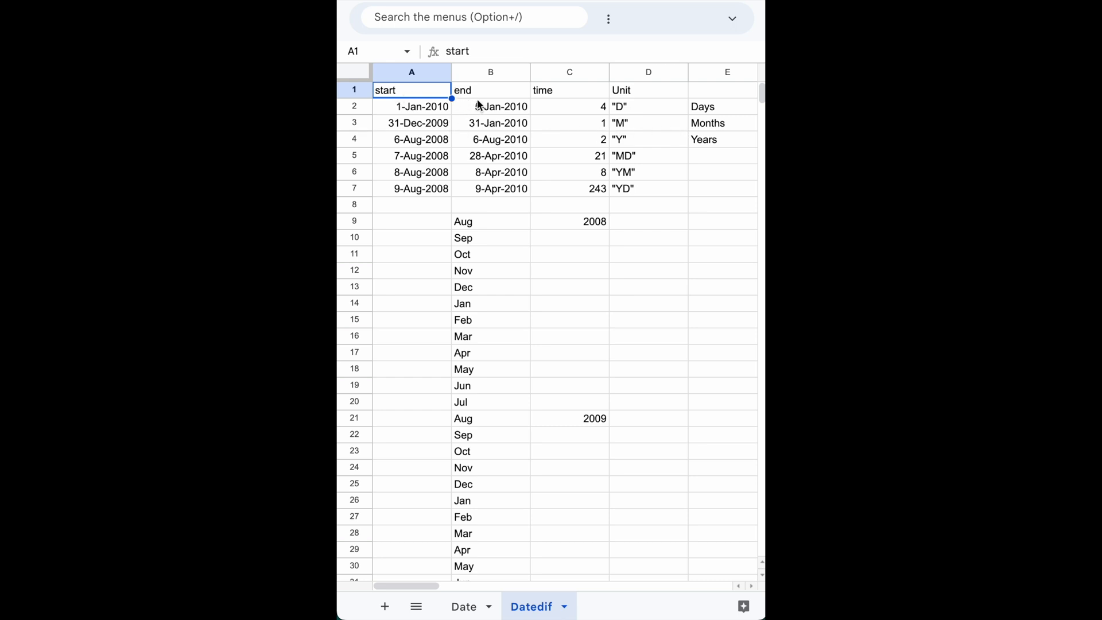
pyautogui.click(641, 112)
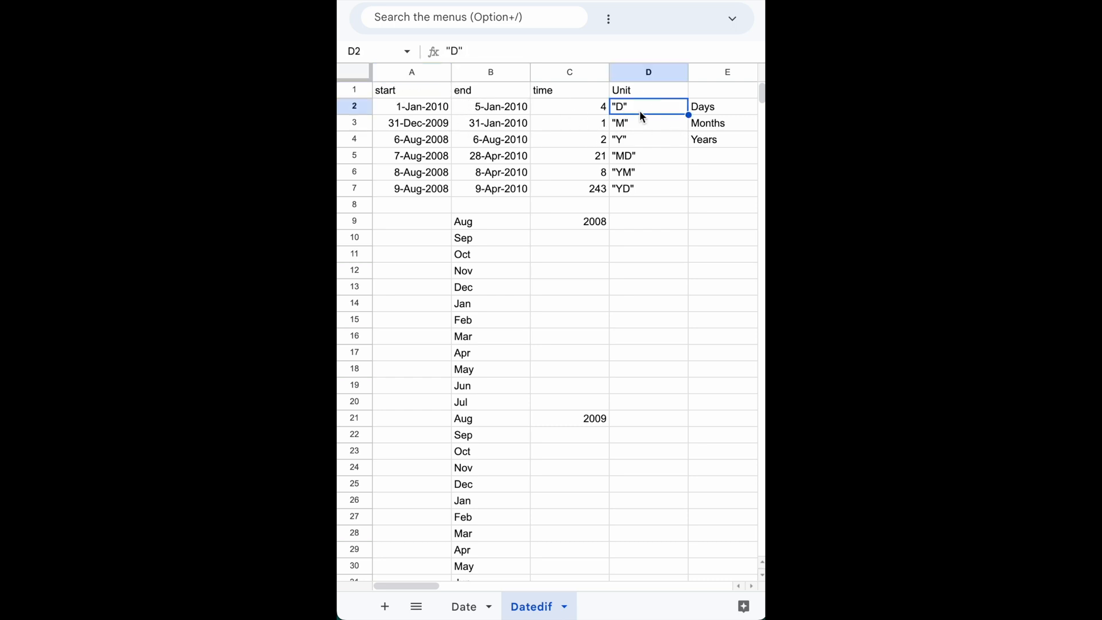
pyautogui.click(582, 110)
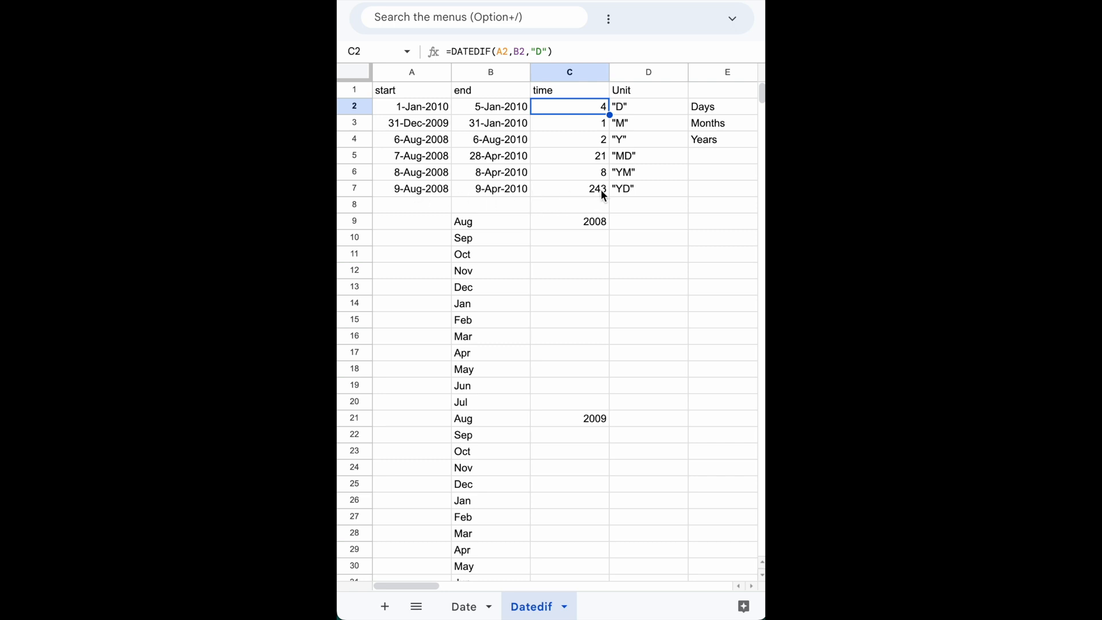
pyautogui.scroll(-2, 480, 368)
pyautogui.scroll(2, 480, 367)
# Replace the end date in B7 with the non-date text "kjfglkjlkl" and inspect how the DATEDIF formula in C7 responds.
pyautogui.click(494, 192)
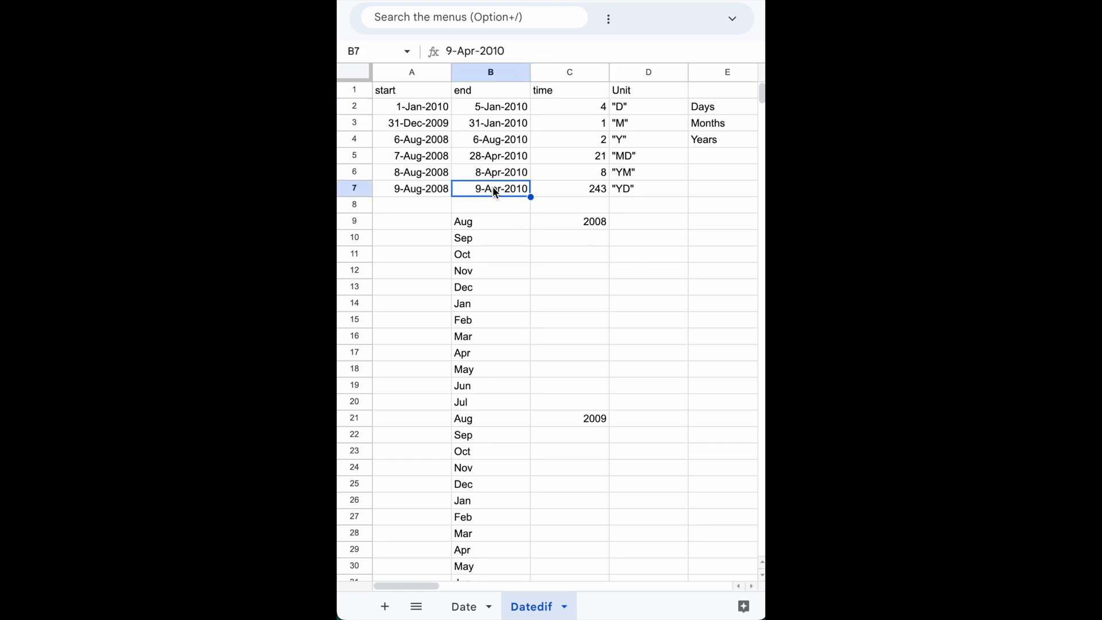
pyautogui.write('kjfglkjlkl')
pyautogui.press('Return')
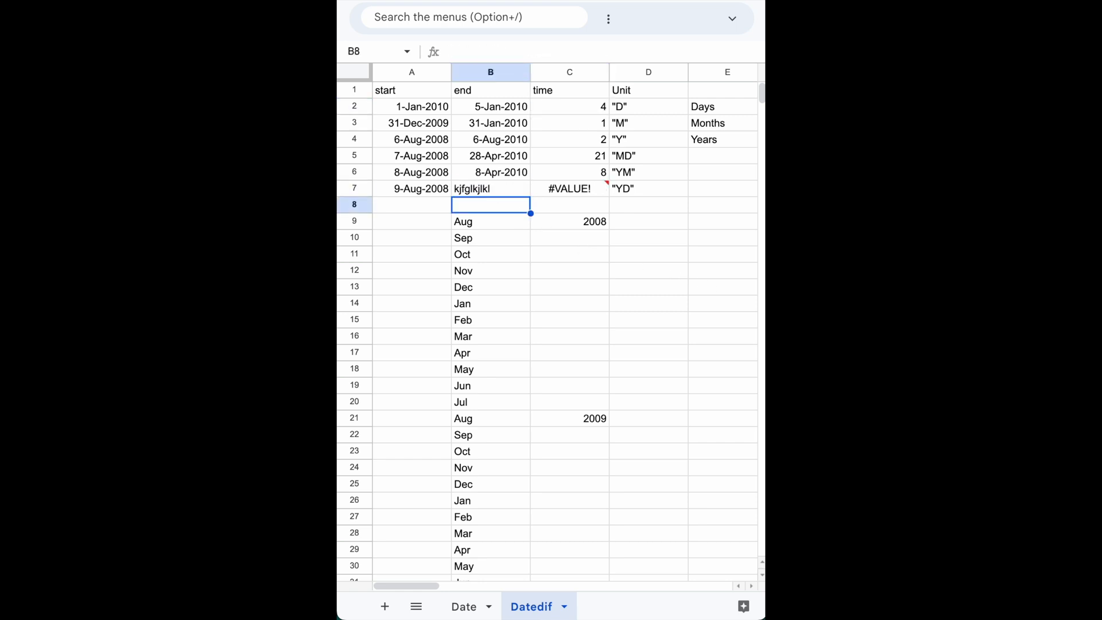
pyautogui.moveTo(576, 185)
pyautogui.click(576, 189)
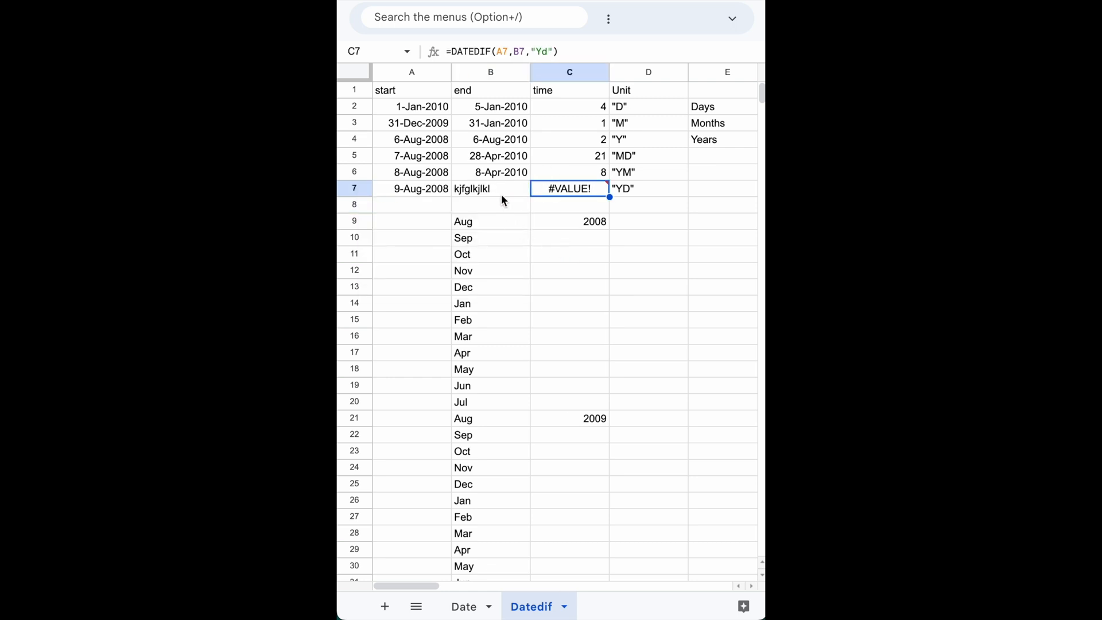
pyautogui.click(497, 191)
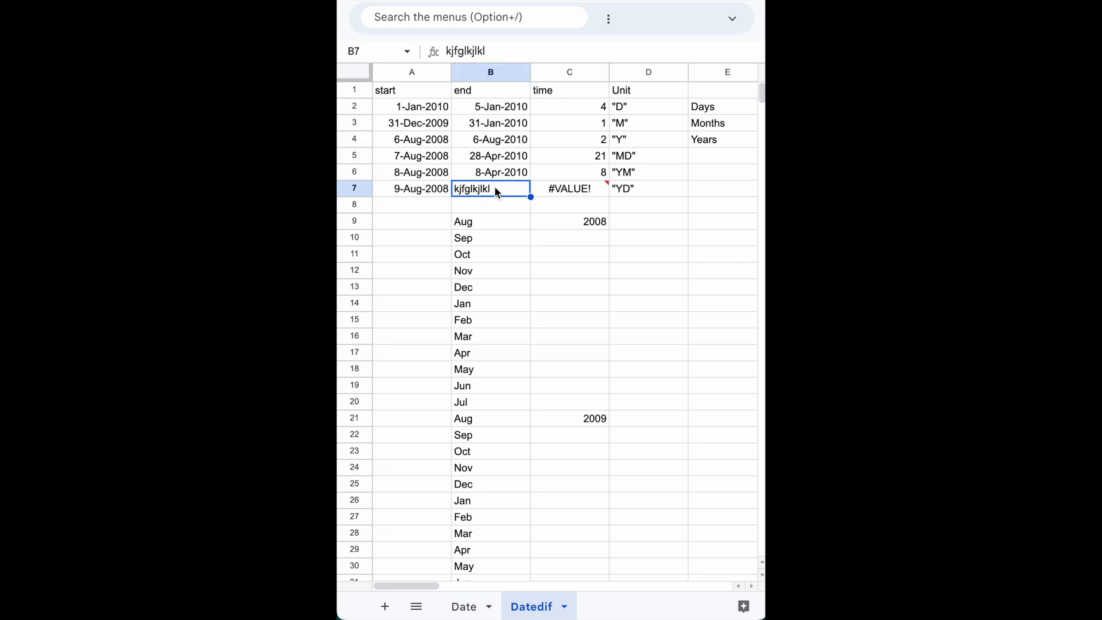